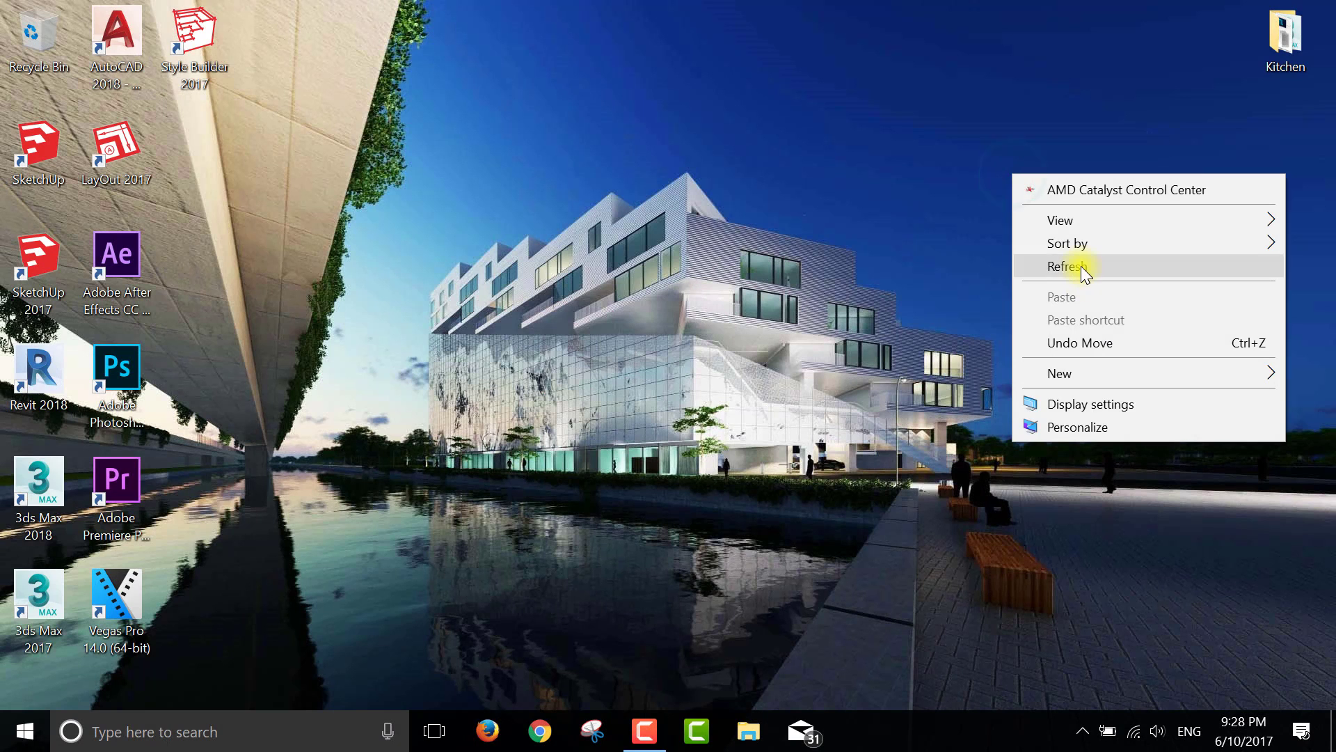
Step: Refresh the Windows desktop and launch 3ds Max 2017 from its desktop icon
{"action": "left_click", "coordinate": [1081, 266]}
{"action": "right_click", "coordinate": [758, 156]}
{"action": "left_click", "coordinate": [858, 252]}
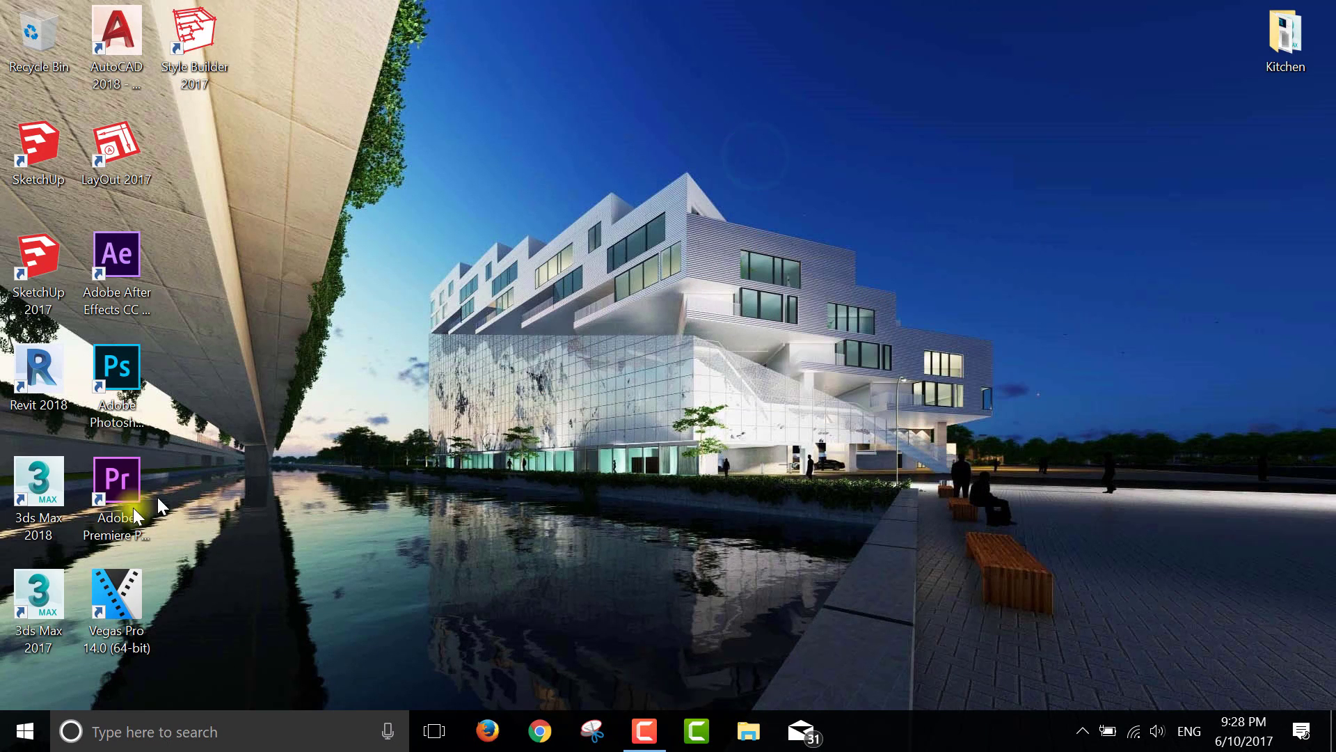
{"action": "double_click", "coordinate": [38, 577]}
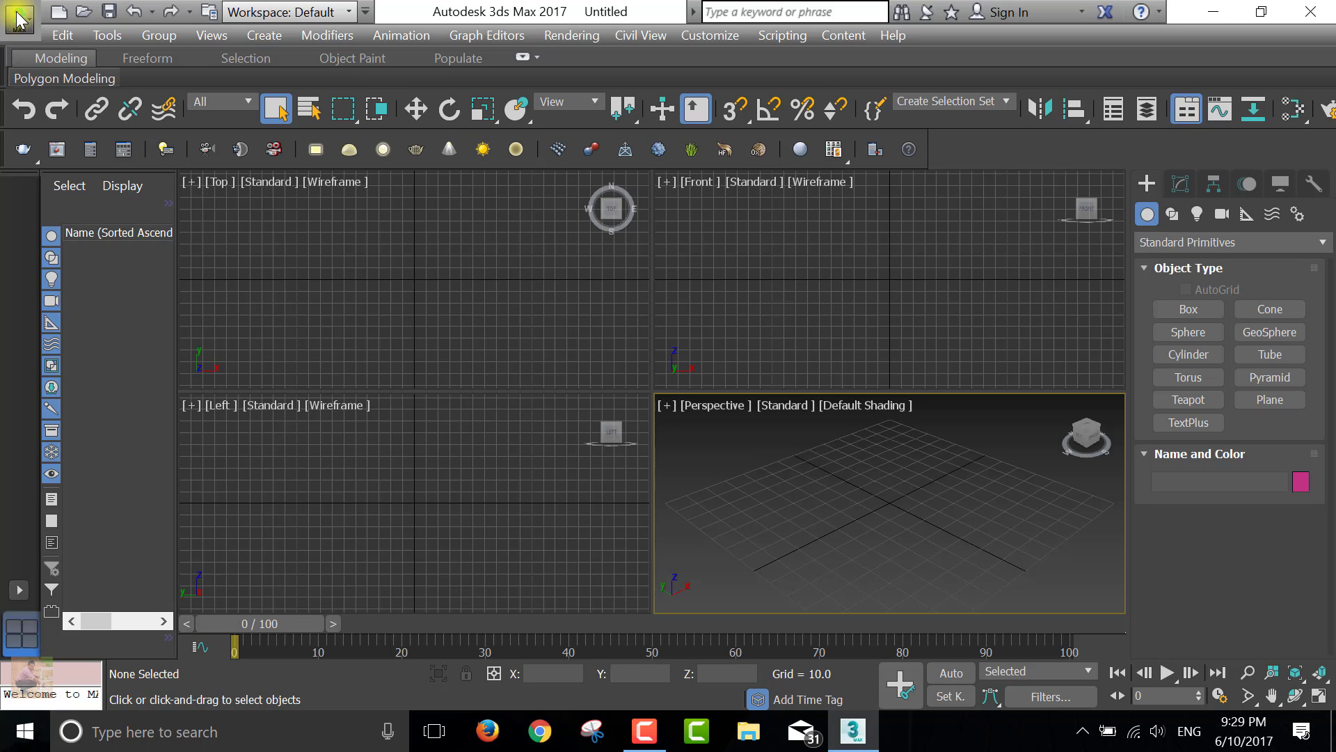
Step: Open kitchen2014.max from Desktop\Kitchen, accepting the file's gamma/LUT and unit settings
{"action": "left_click", "coordinate": [18, 18]}
{"action": "left_click", "coordinate": [46, 161]}
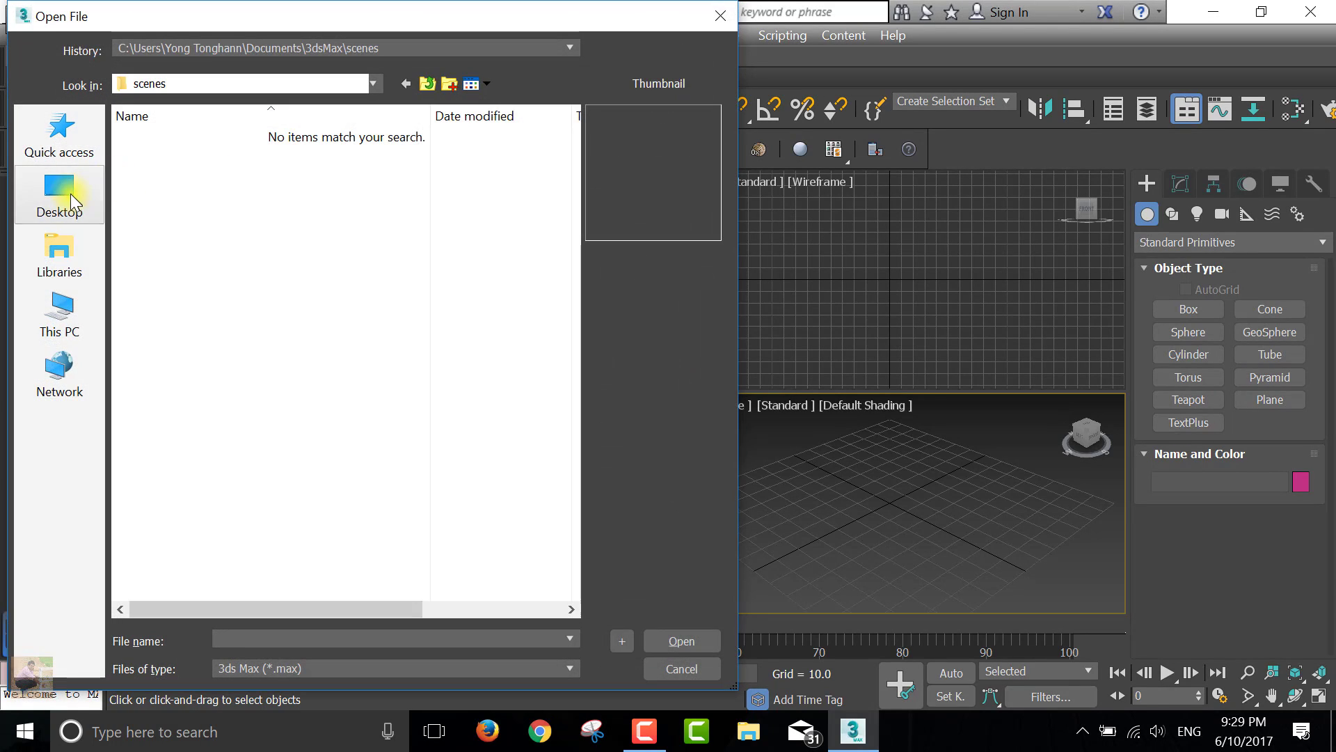
{"action": "left_click", "coordinate": [60, 196]}
{"action": "double_click", "coordinate": [197, 543]}
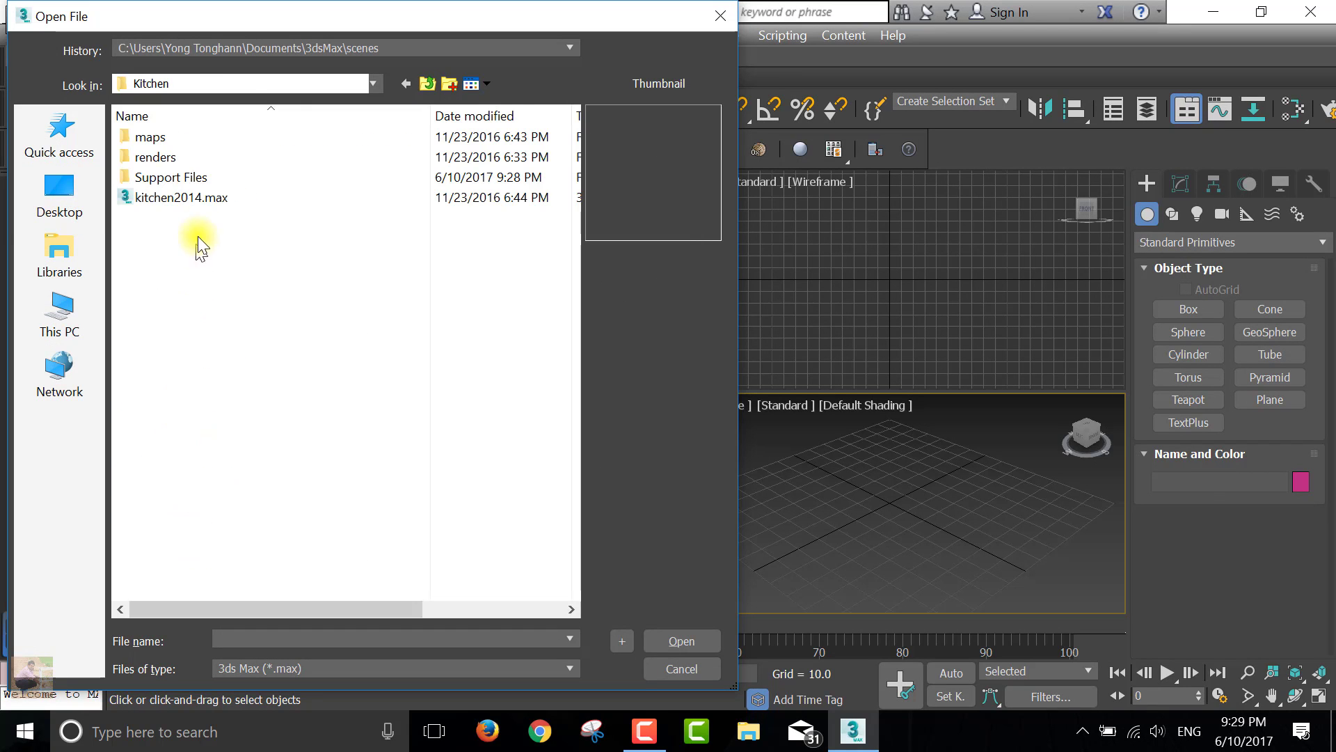
{"action": "left_click", "coordinate": [201, 200]}
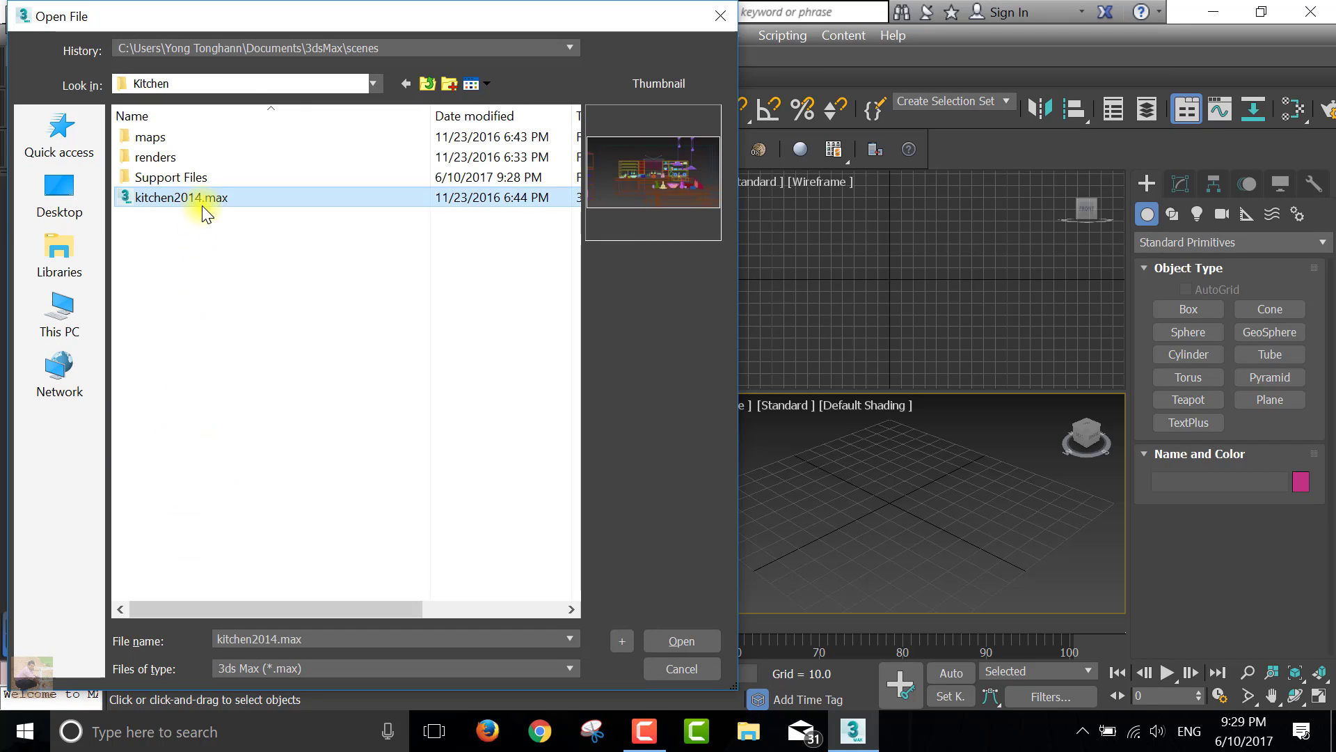
{"action": "left_click", "coordinate": [691, 646]}
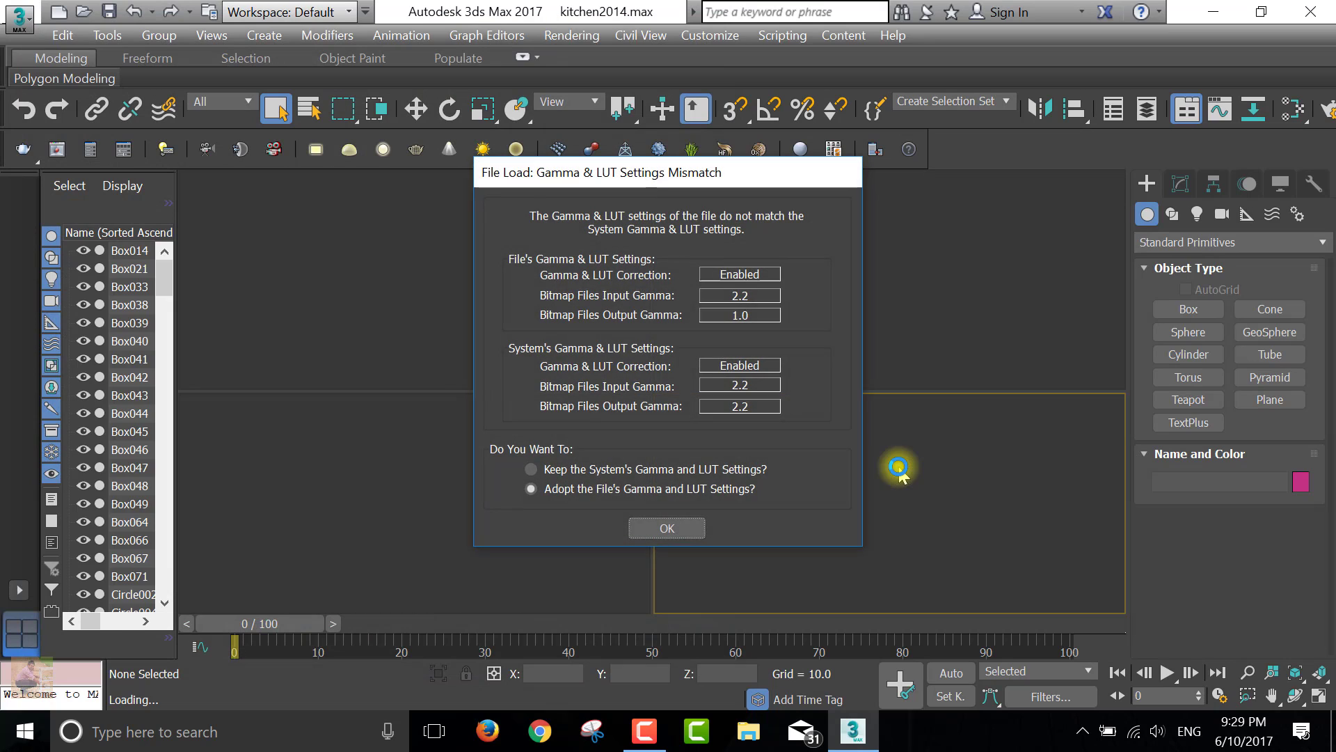
{"action": "left_click", "coordinate": [684, 523]}
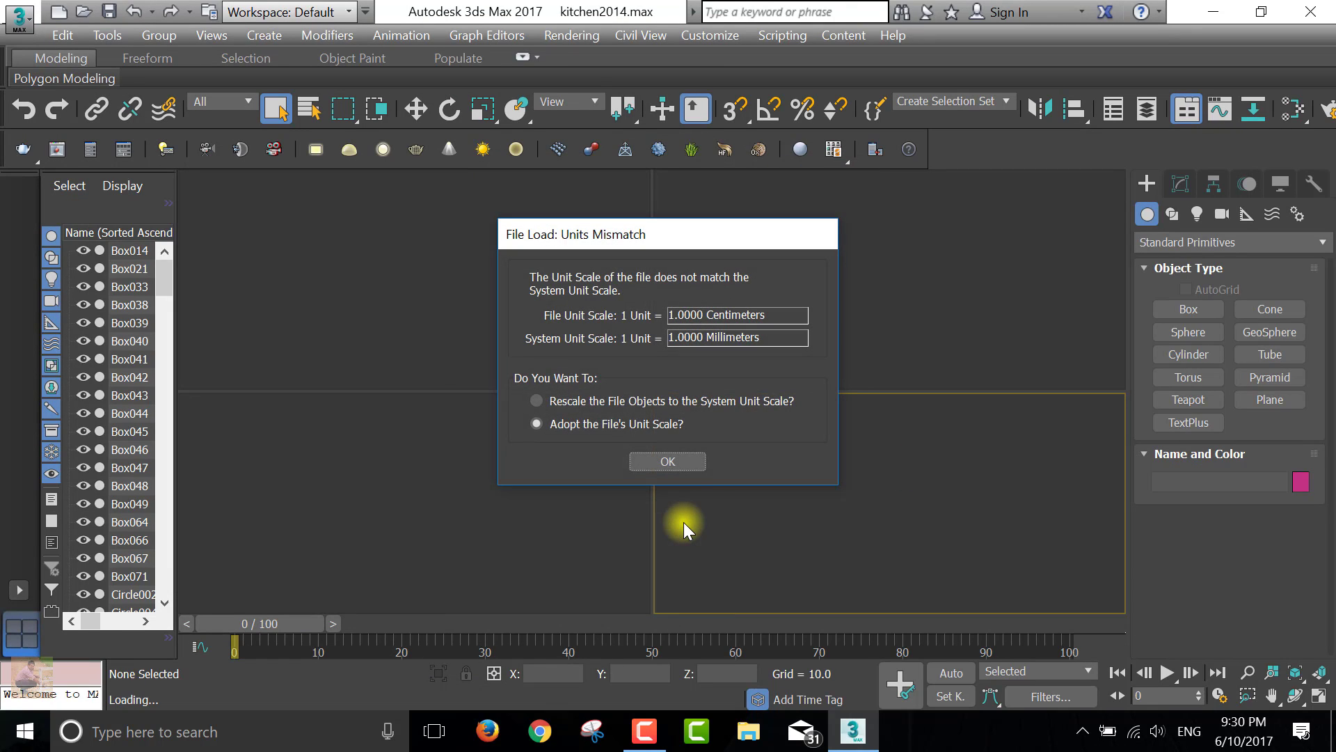
{"action": "left_click", "coordinate": [663, 464]}
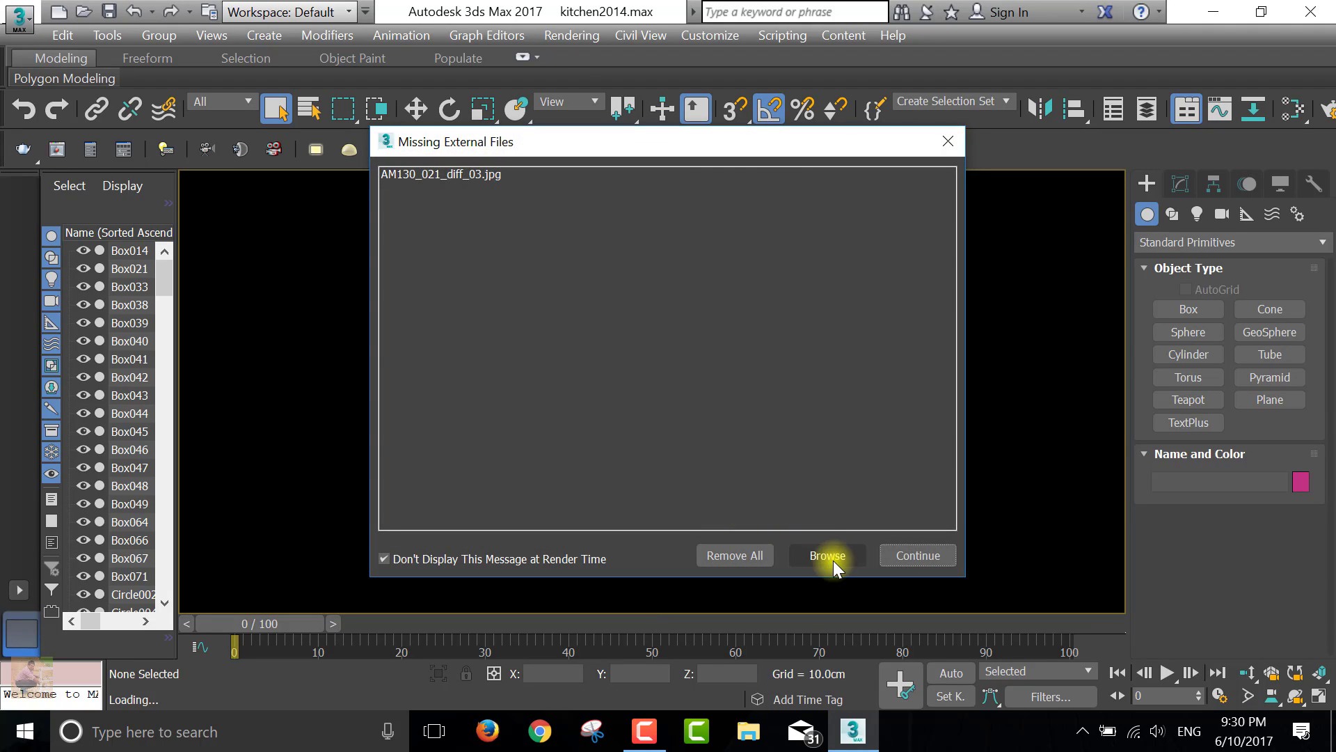
Step: Add Desktop\Kitchen\maps as a texture search path, skip the missing texture, and dismiss the MassFX warning
{"action": "left_click", "coordinate": [828, 556]}
{"action": "left_click", "coordinate": [883, 310]}
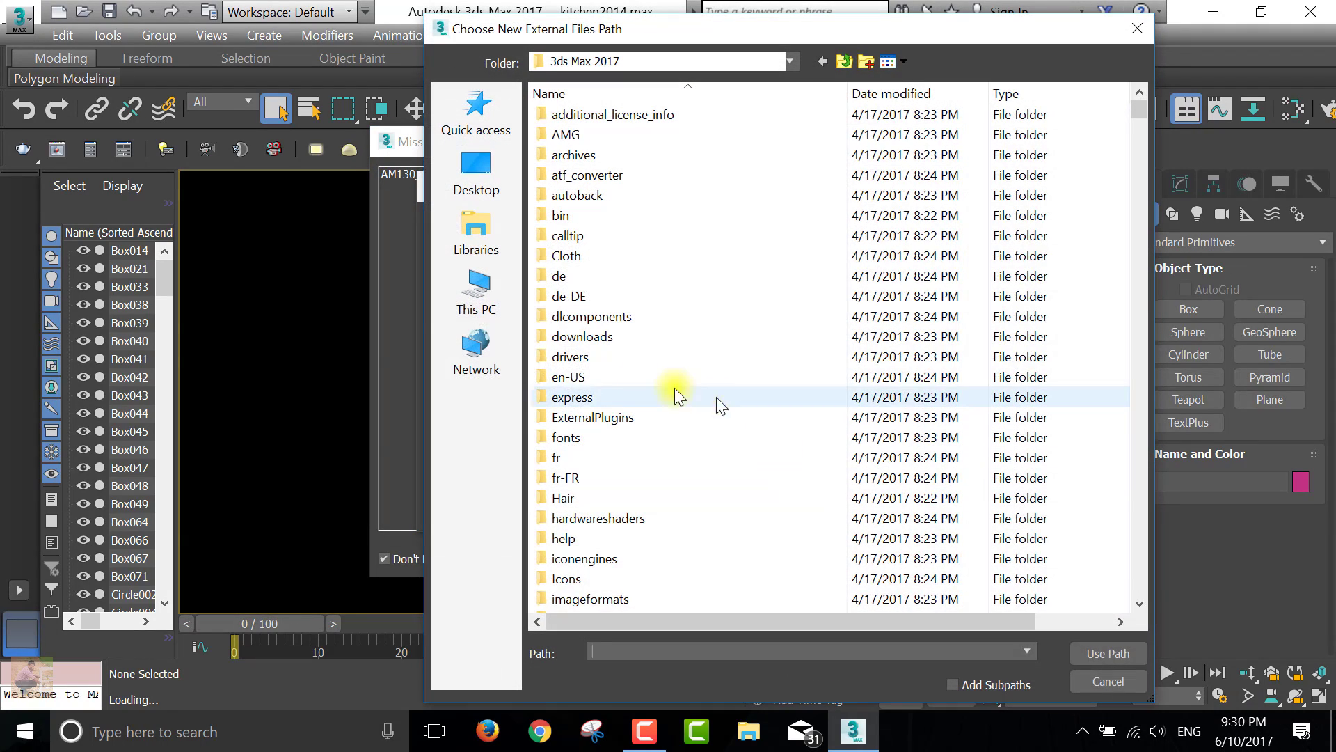
{"action": "left_click", "coordinate": [477, 115]}
{"action": "left_click", "coordinate": [471, 183]}
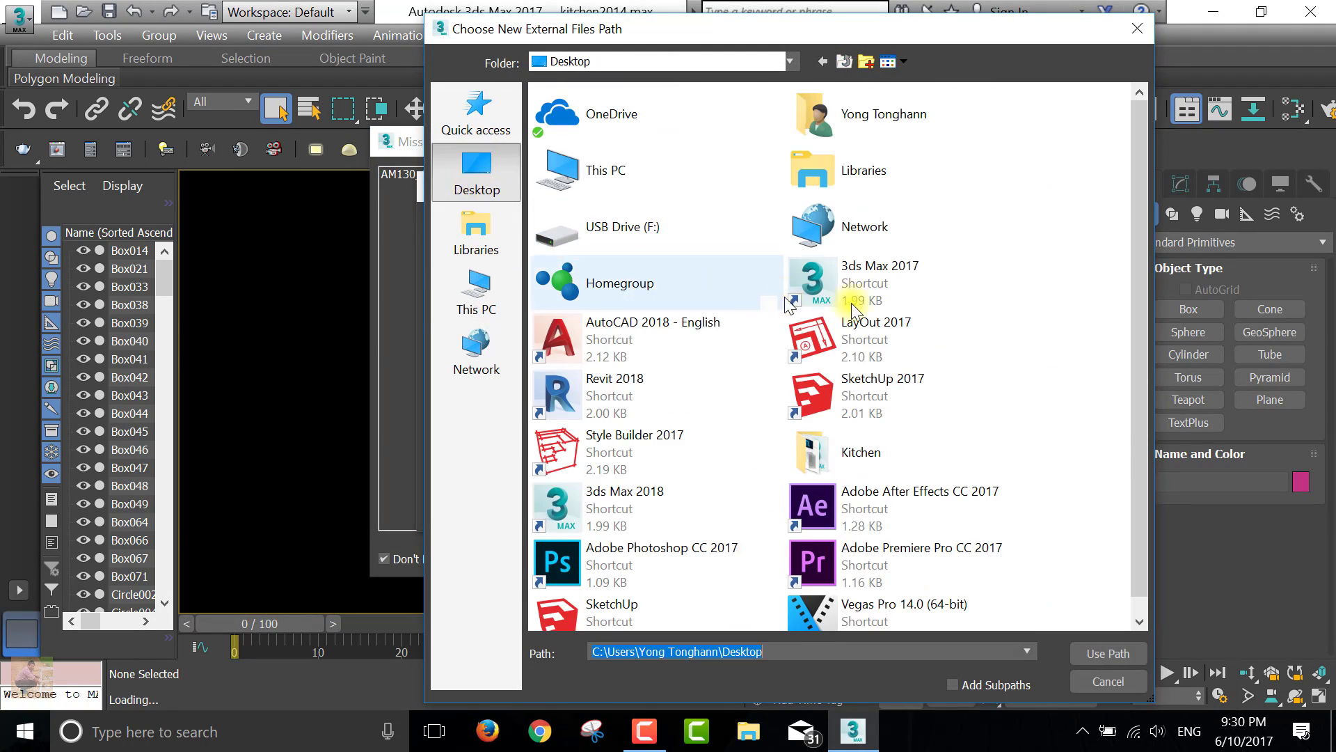
{"action": "double_click", "coordinate": [911, 440]}
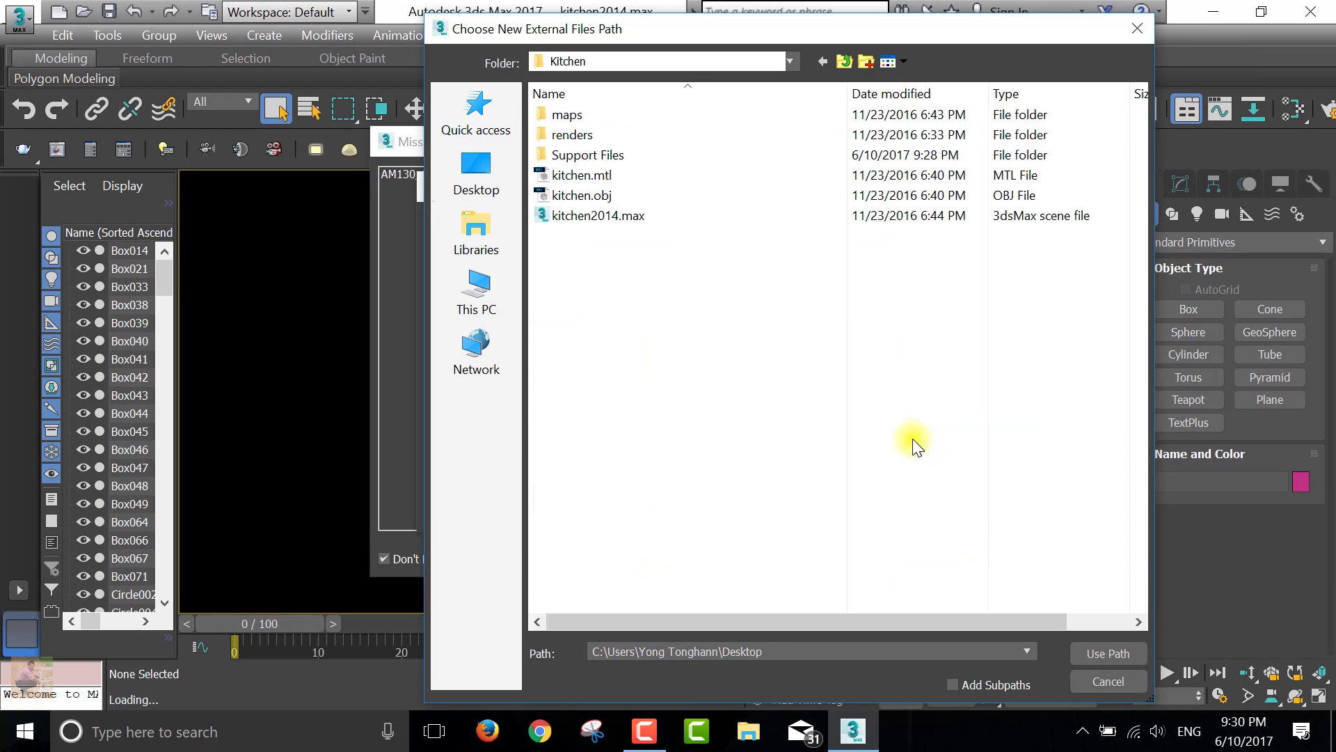
{"action": "left_click", "coordinate": [580, 121]}
{"action": "double_click", "coordinate": [579, 120]}
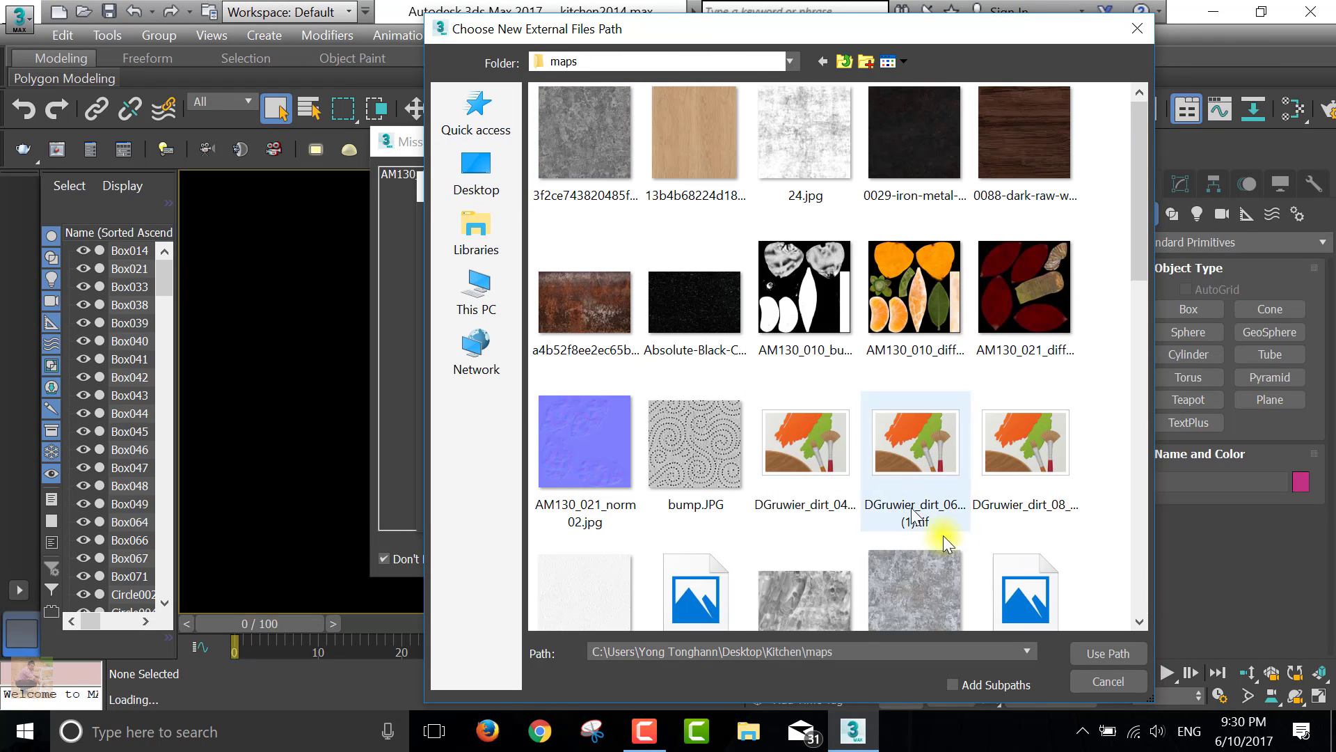
{"action": "left_click", "coordinate": [1079, 654]}
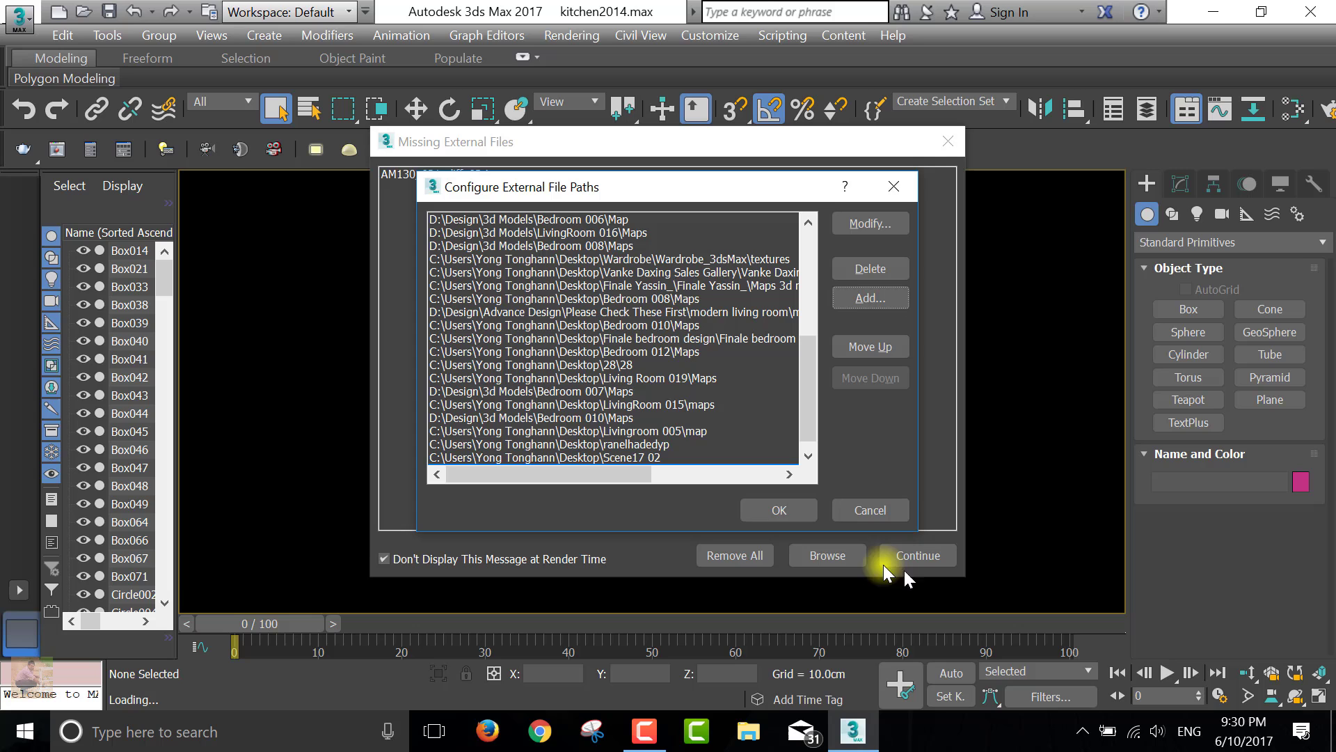
{"action": "left_click", "coordinate": [777, 516]}
{"action": "left_click", "coordinate": [749, 604]}
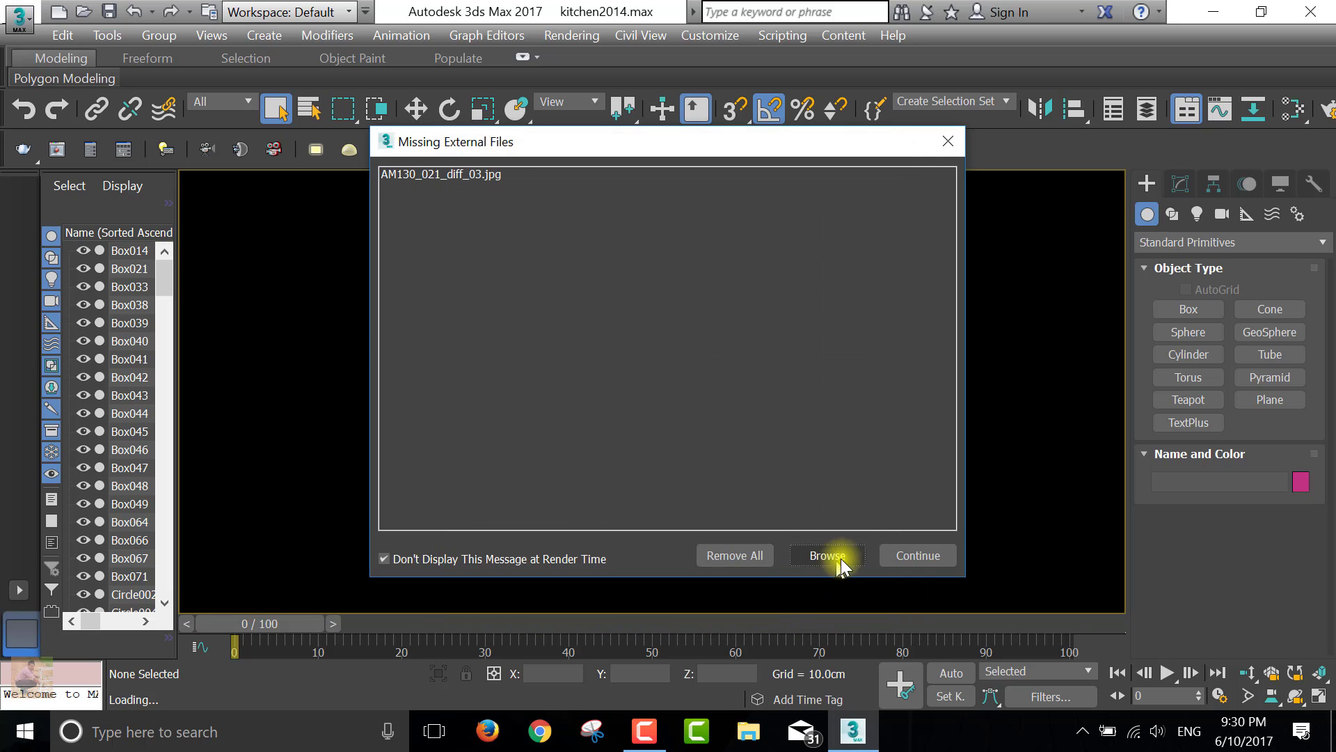
{"action": "left_click", "coordinate": [918, 557]}
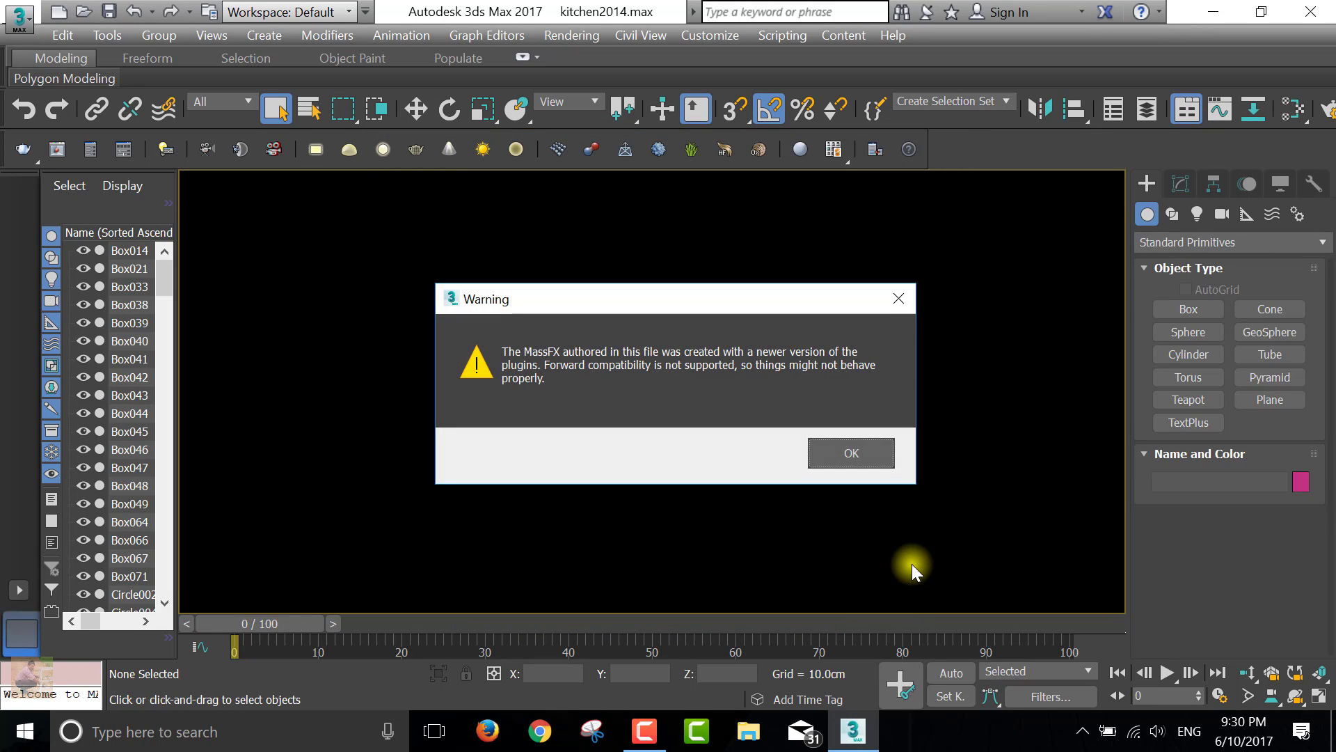
{"action": "left_click", "coordinate": [840, 449]}
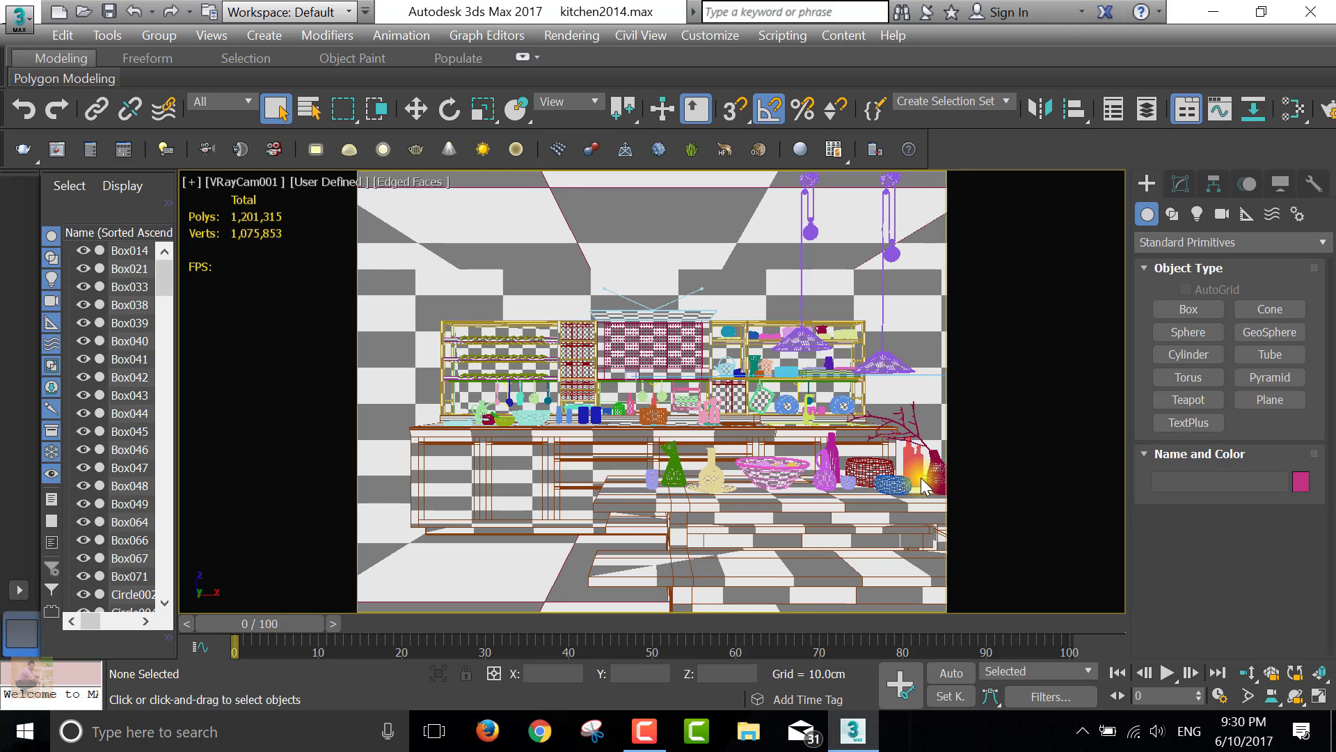
Step: Set Standard viewport shading, view through camera VRayCam002, and open Render Setup
{"action": "left_click", "coordinate": [335, 181]}
{"action": "left_click", "coordinate": [362, 222]}
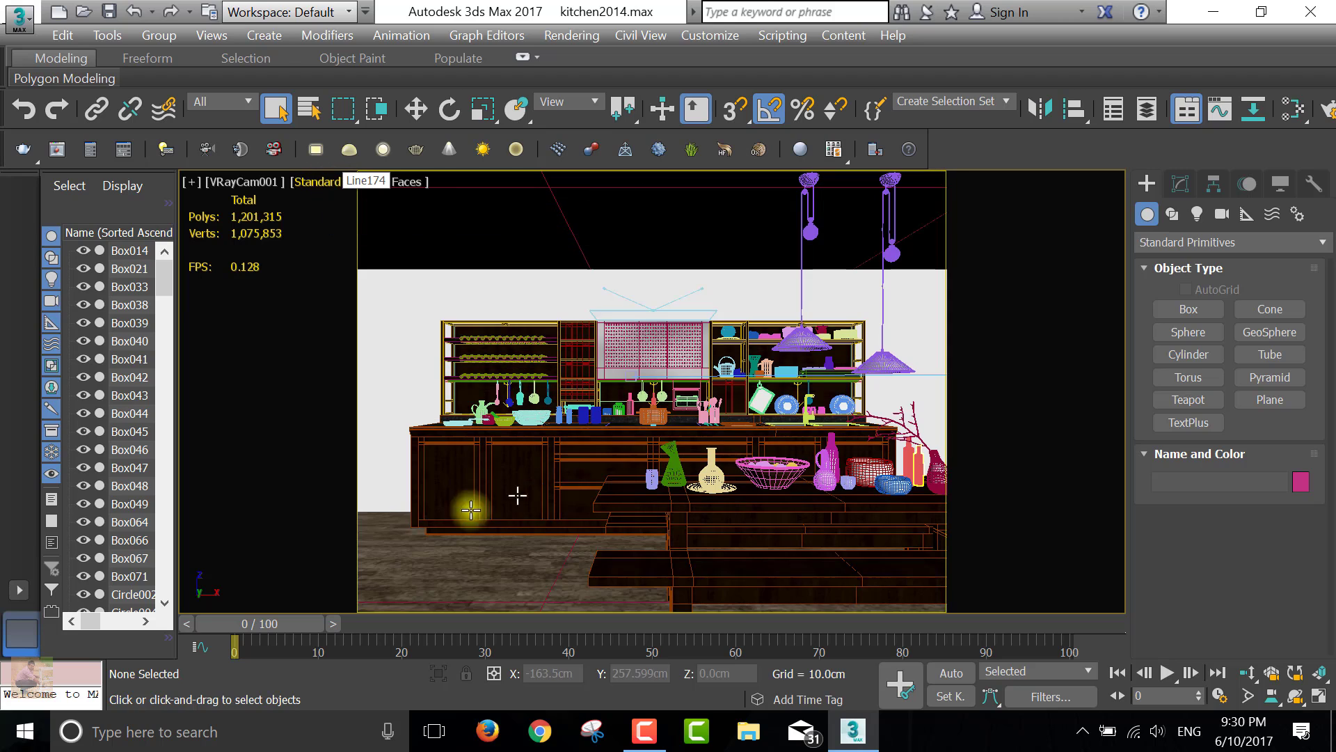
{"action": "left_click", "coordinate": [242, 182]}
{"action": "mouse_move", "coordinate": [295, 200]}
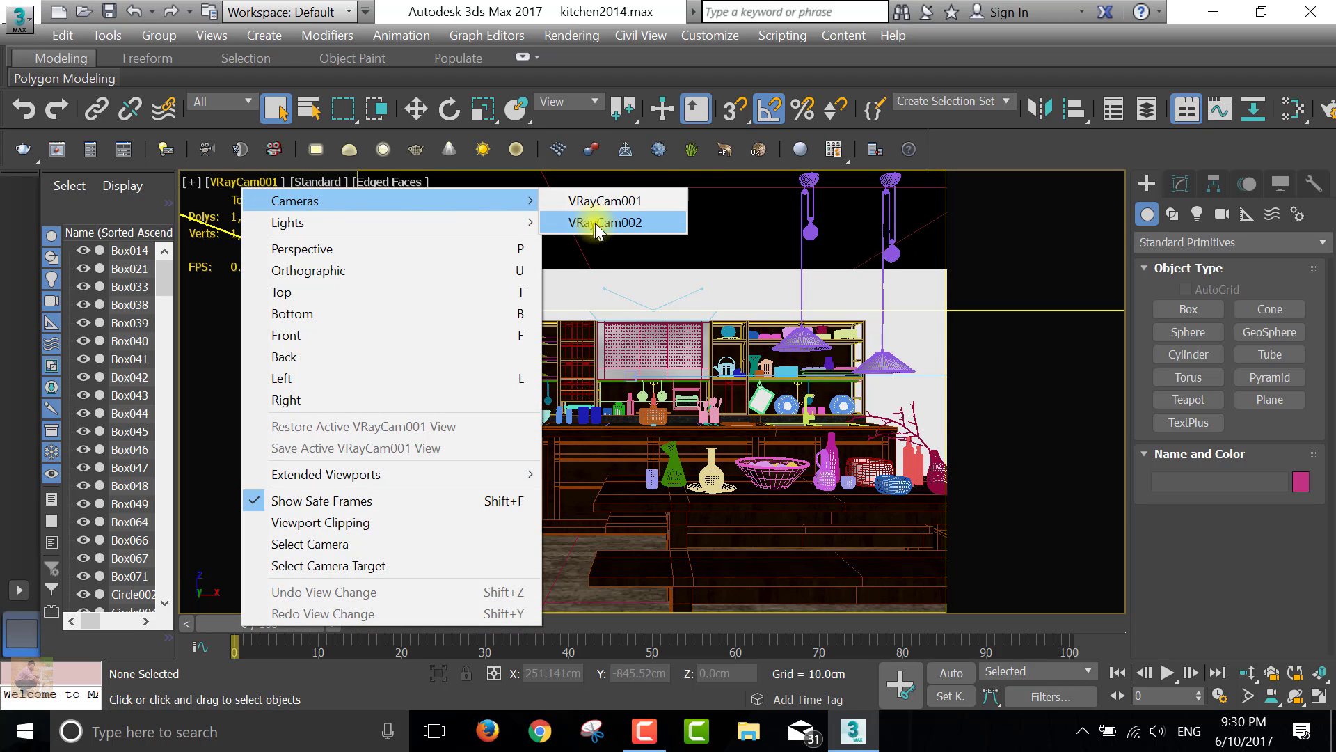
{"action": "left_click", "coordinate": [596, 223]}
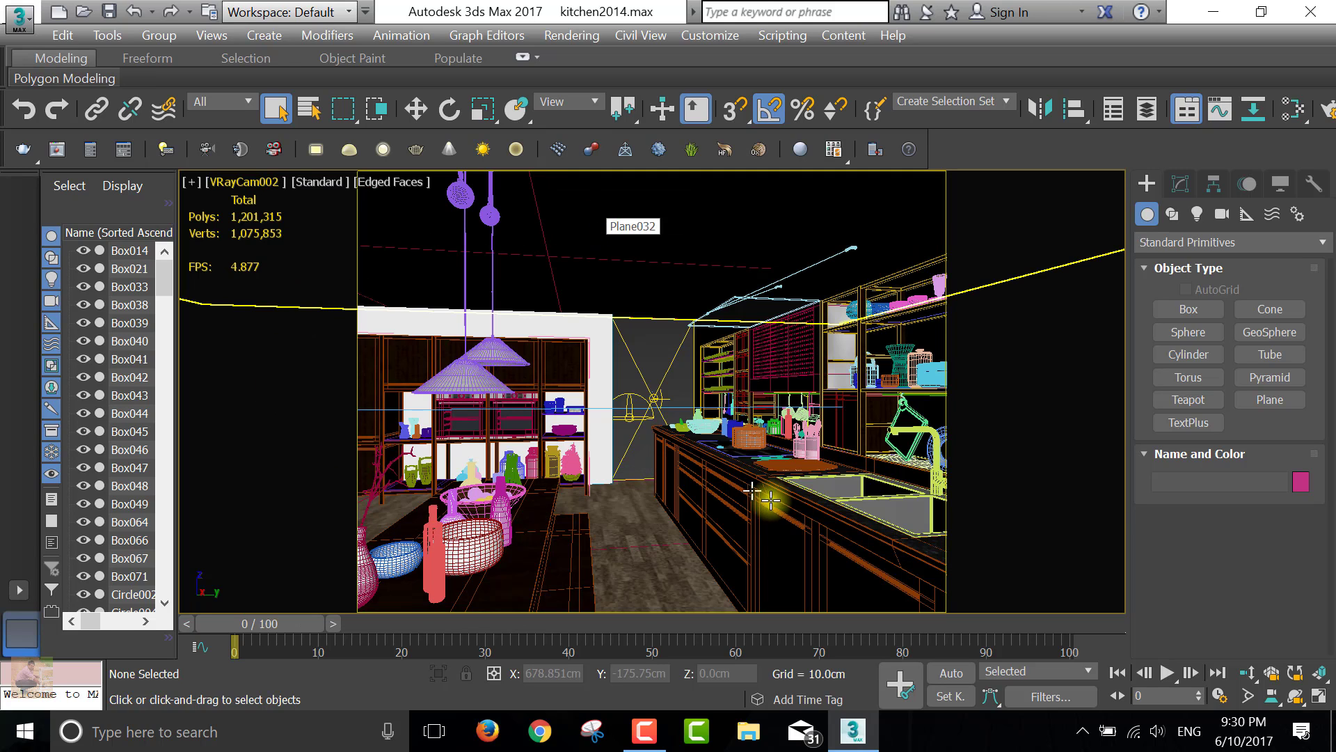
{"action": "left_click", "coordinate": [566, 38]}
{"action": "left_click", "coordinate": [608, 116]}
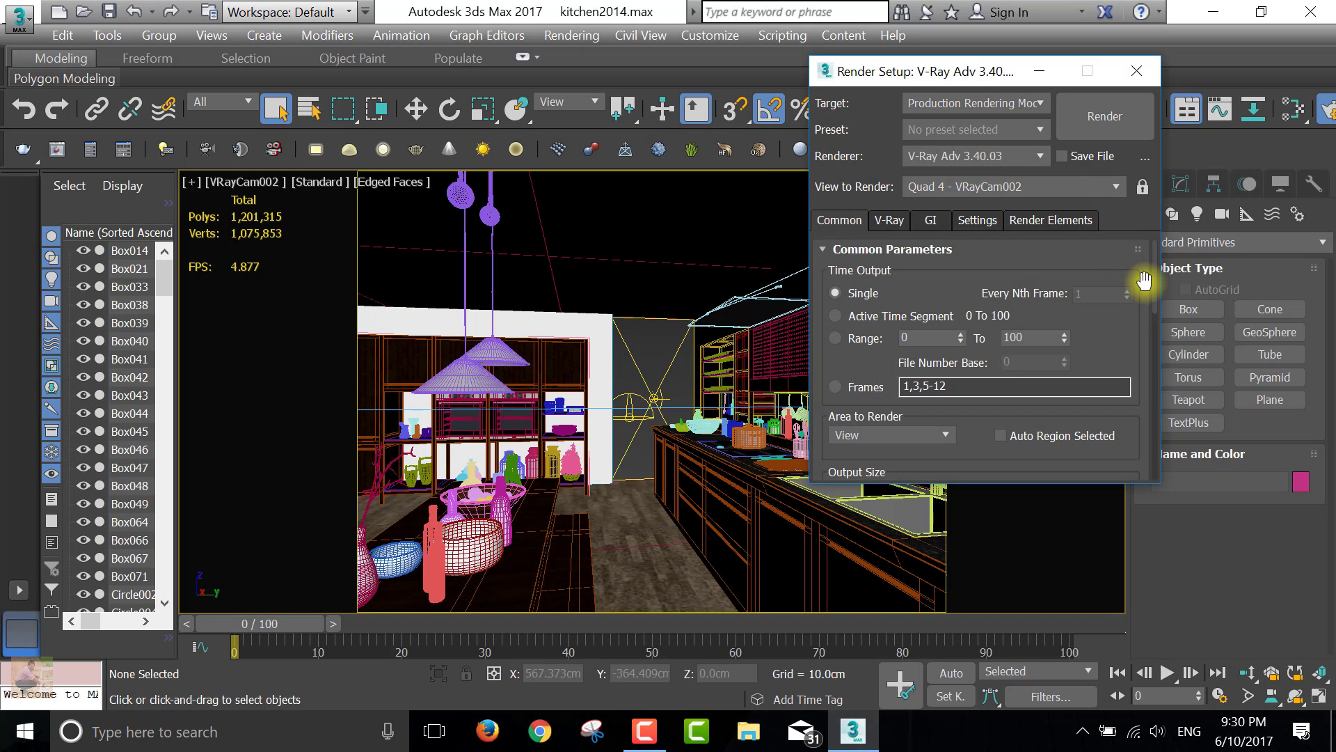
Step: Set the render output size to the HDTV 1920x1080 preset
{"action": "left_click_drag", "start_coordinate": [1155, 293], "coordinate": [1164, 345]}
{"action": "left_click", "coordinate": [875, 312]}
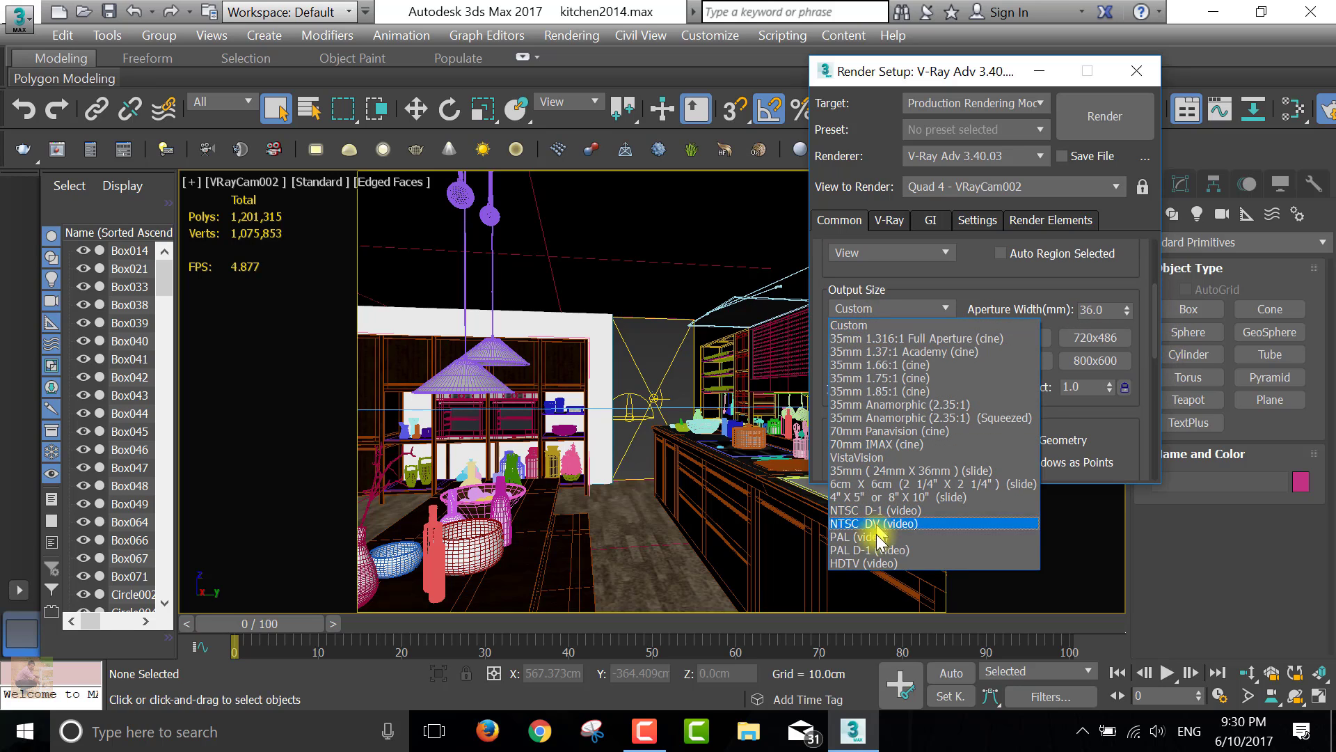
{"action": "left_click", "coordinate": [878, 563]}
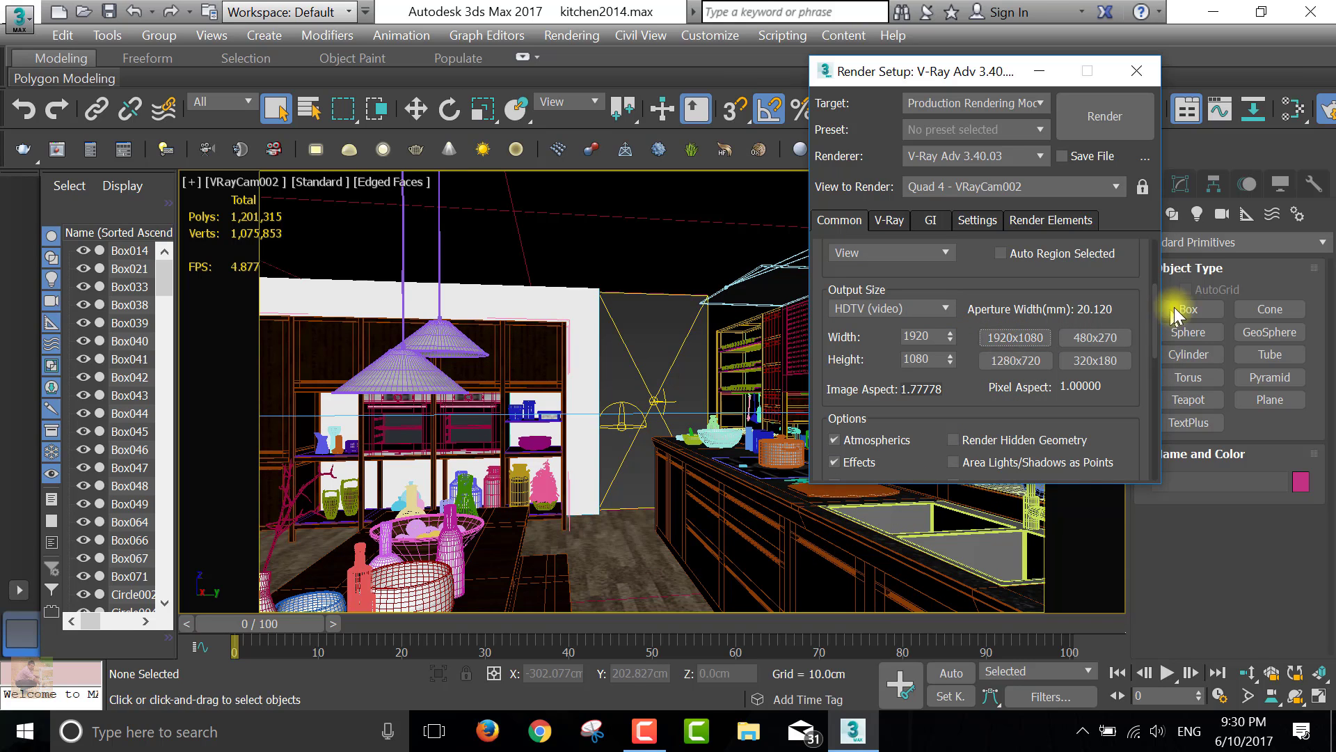
Step: Save the render output to the Desktop as 'Kitchen Render' in PNG format
{"action": "left_click_drag", "start_coordinate": [1156, 307], "coordinate": [1160, 382]}
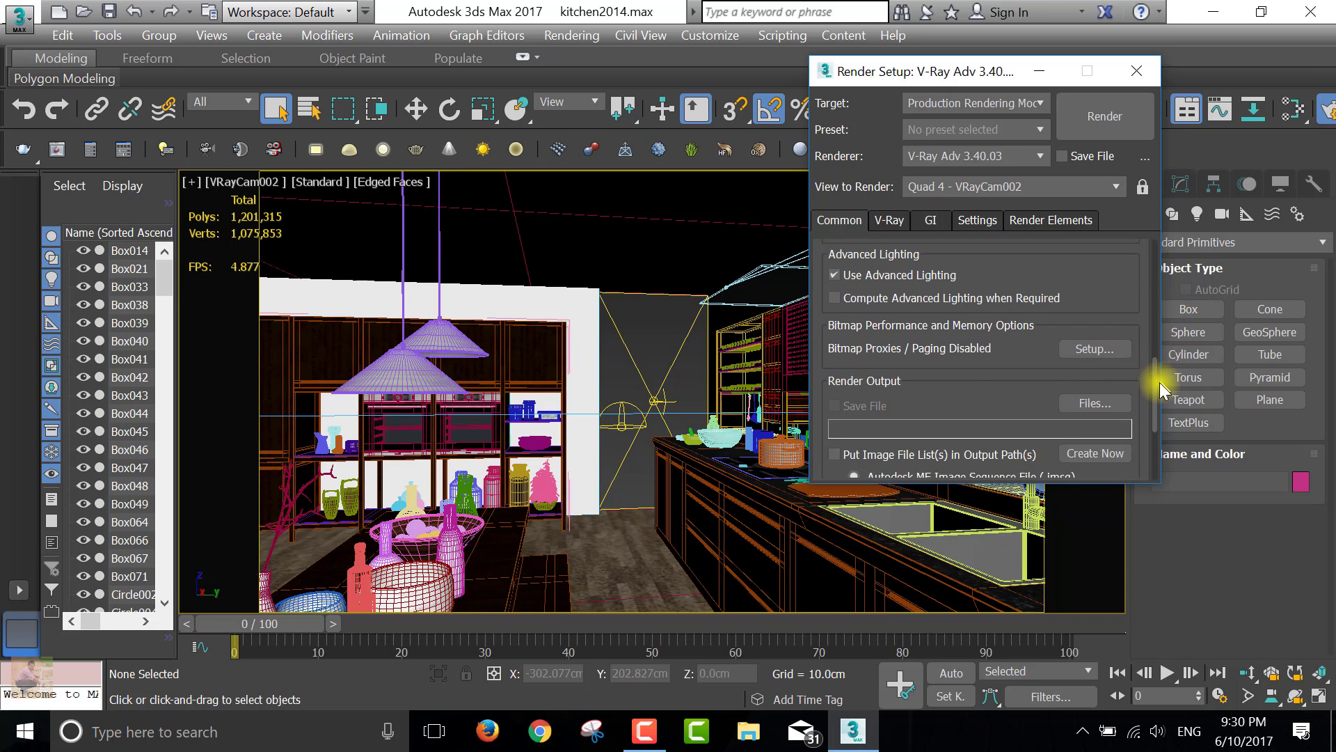
{"action": "left_click", "coordinate": [1096, 362]}
{"action": "left_click", "coordinate": [645, 194]}
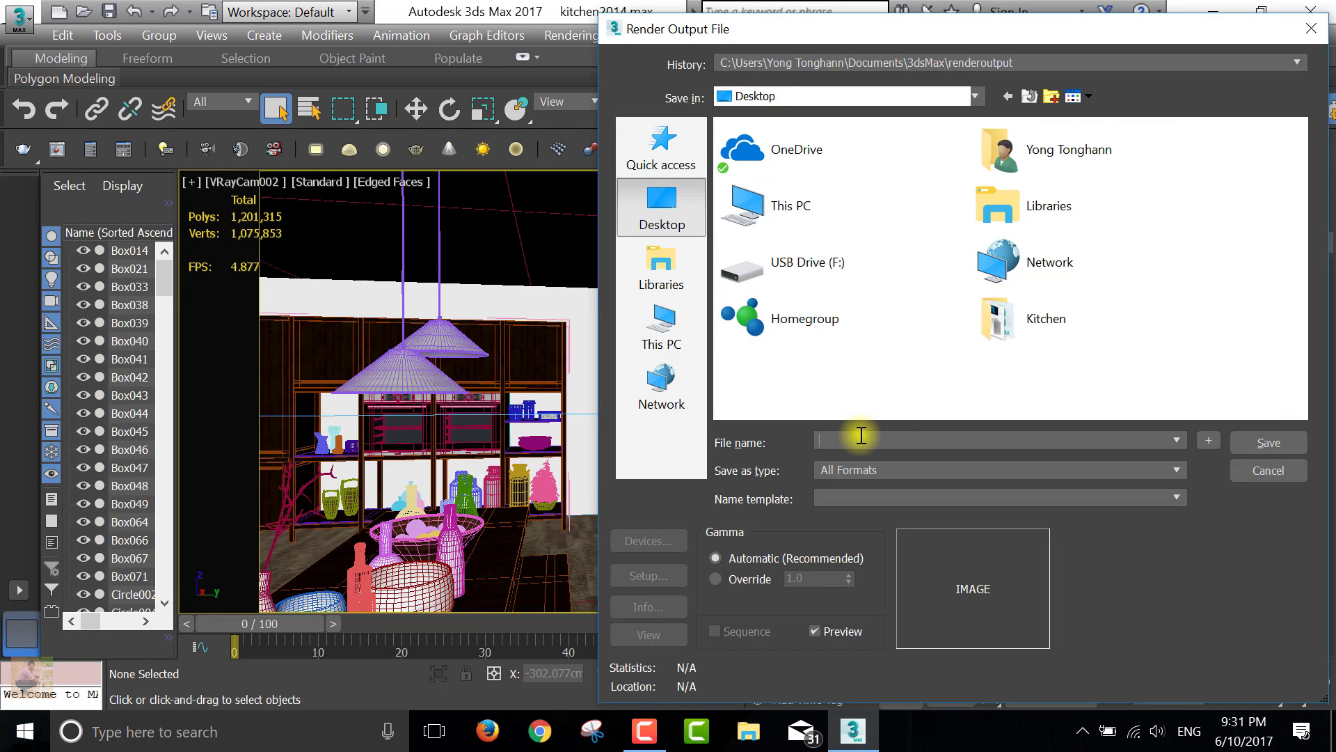
{"action": "type", "text": "Kitch"}
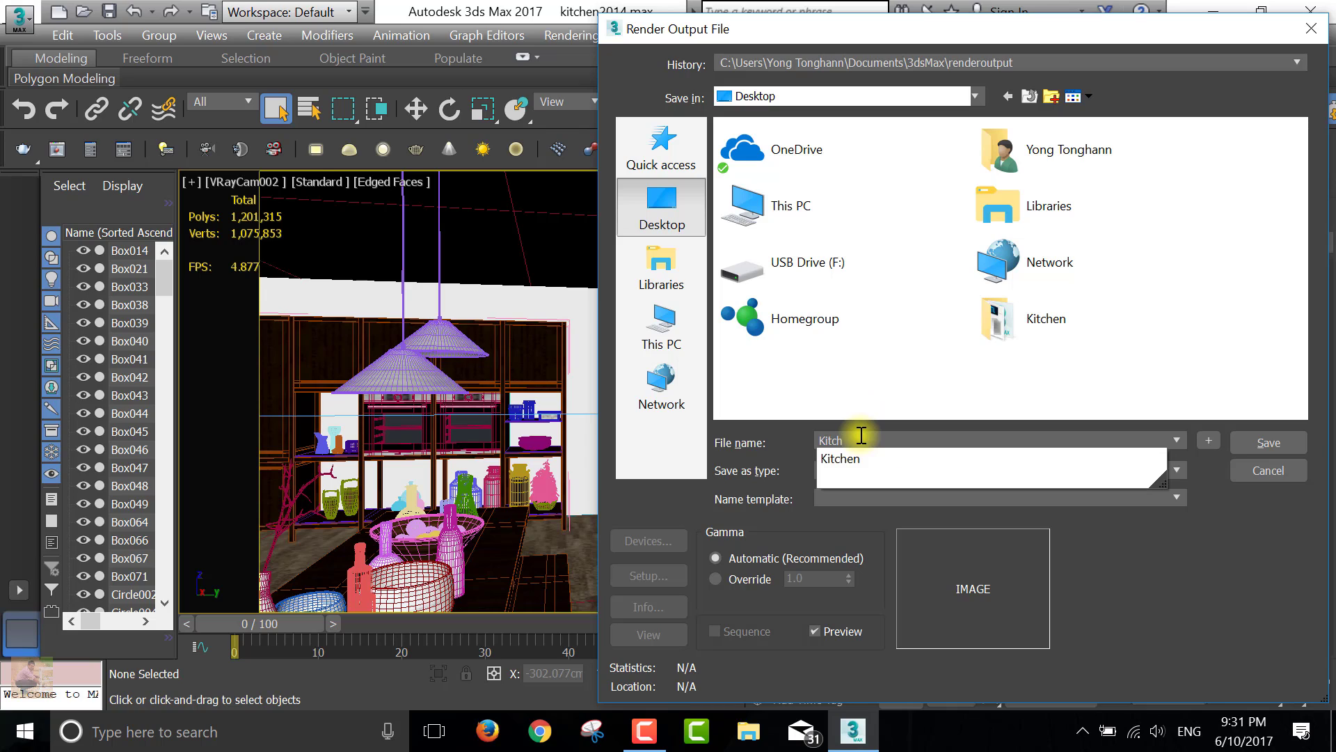
{"action": "type", "text": "en Render"}
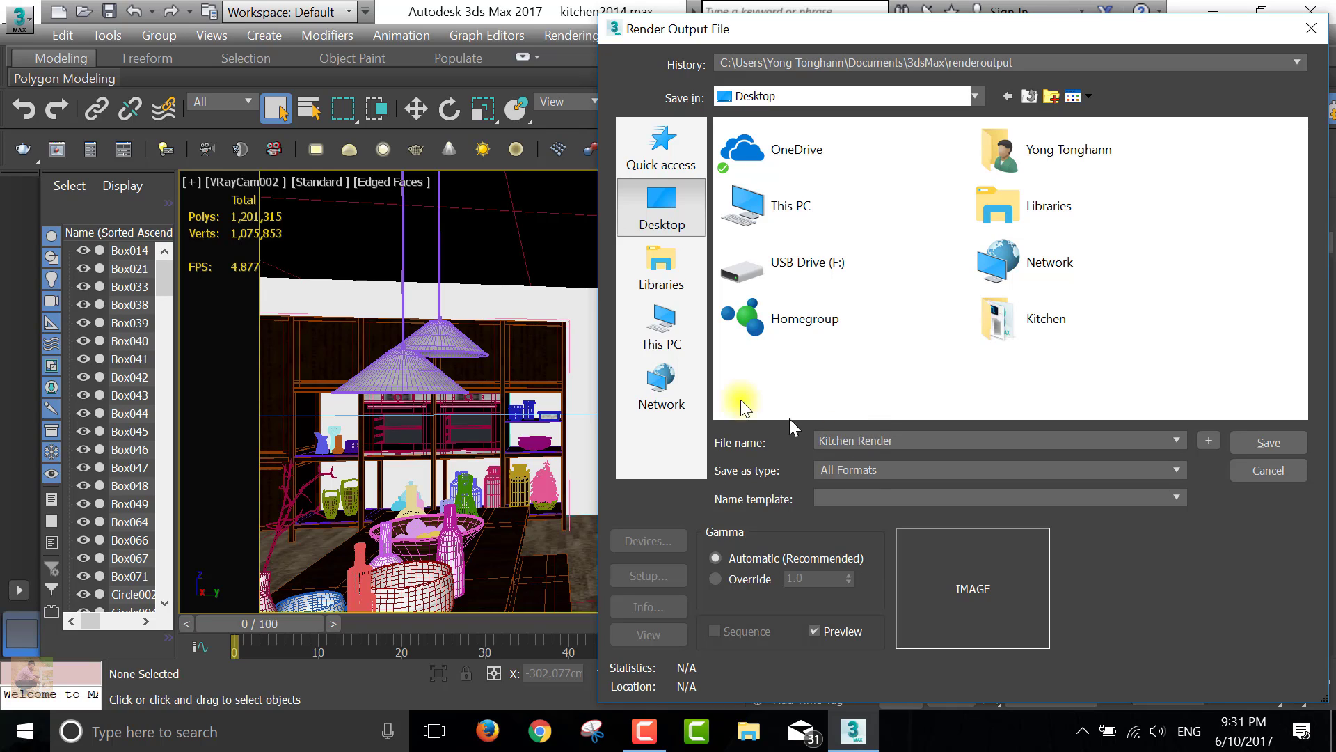
{"action": "left_click", "coordinate": [863, 468]}
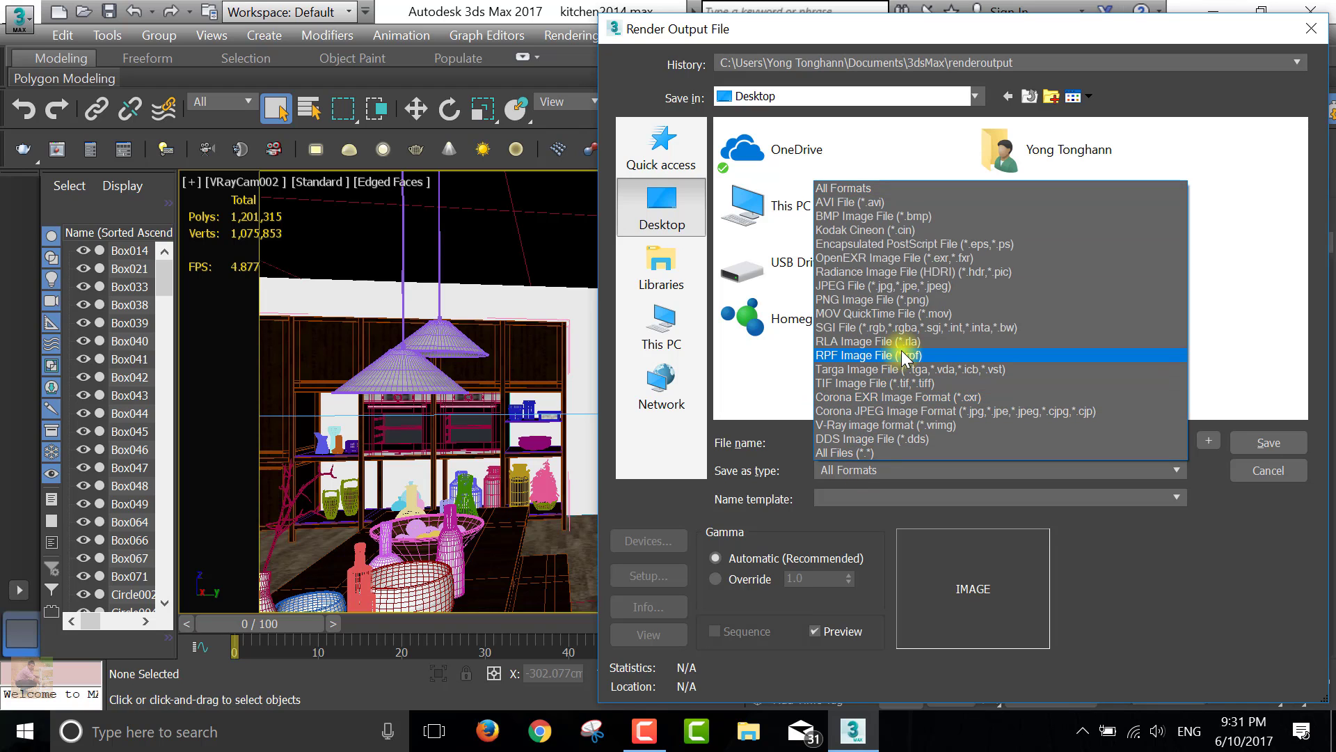
{"action": "left_click", "coordinate": [915, 299]}
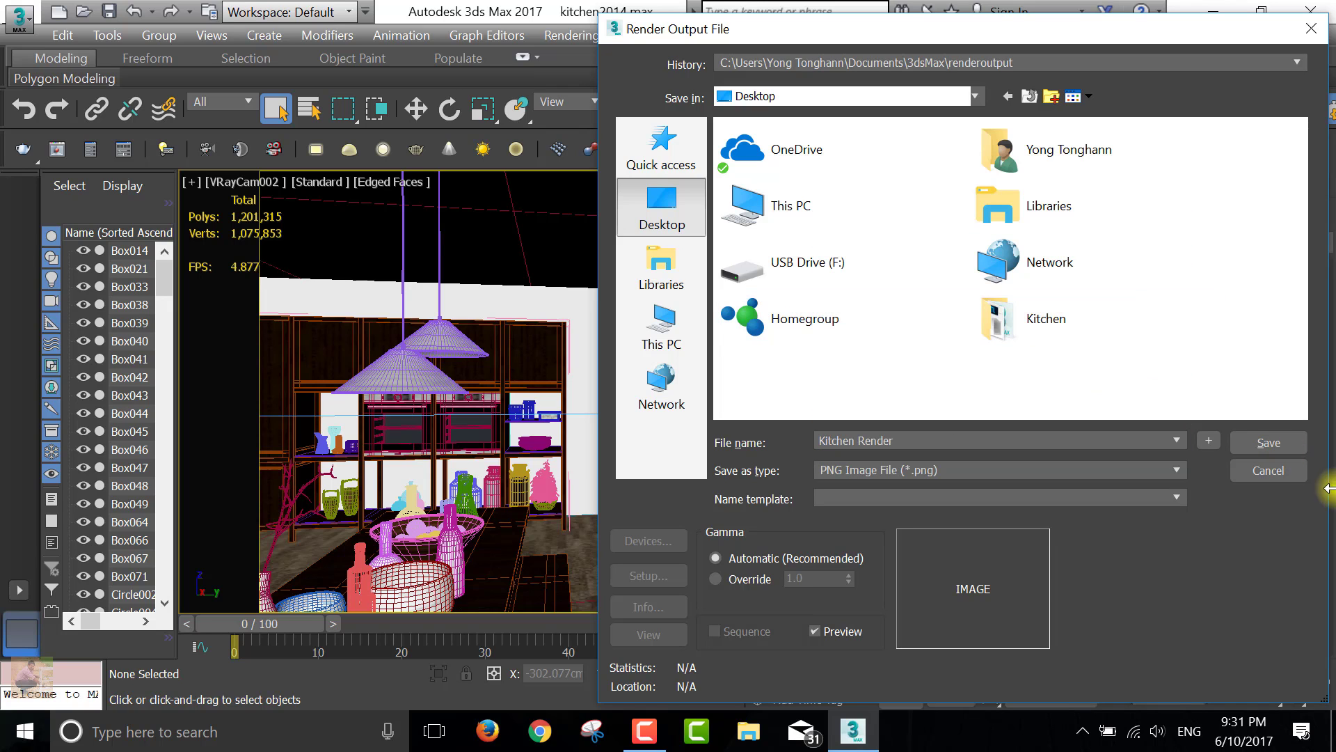
{"action": "left_click", "coordinate": [1266, 445]}
Step: Accept the PNG configuration and save V-Ray separate render channels as Ki05.png on the Desktop
{"action": "left_click", "coordinate": [737, 257]}
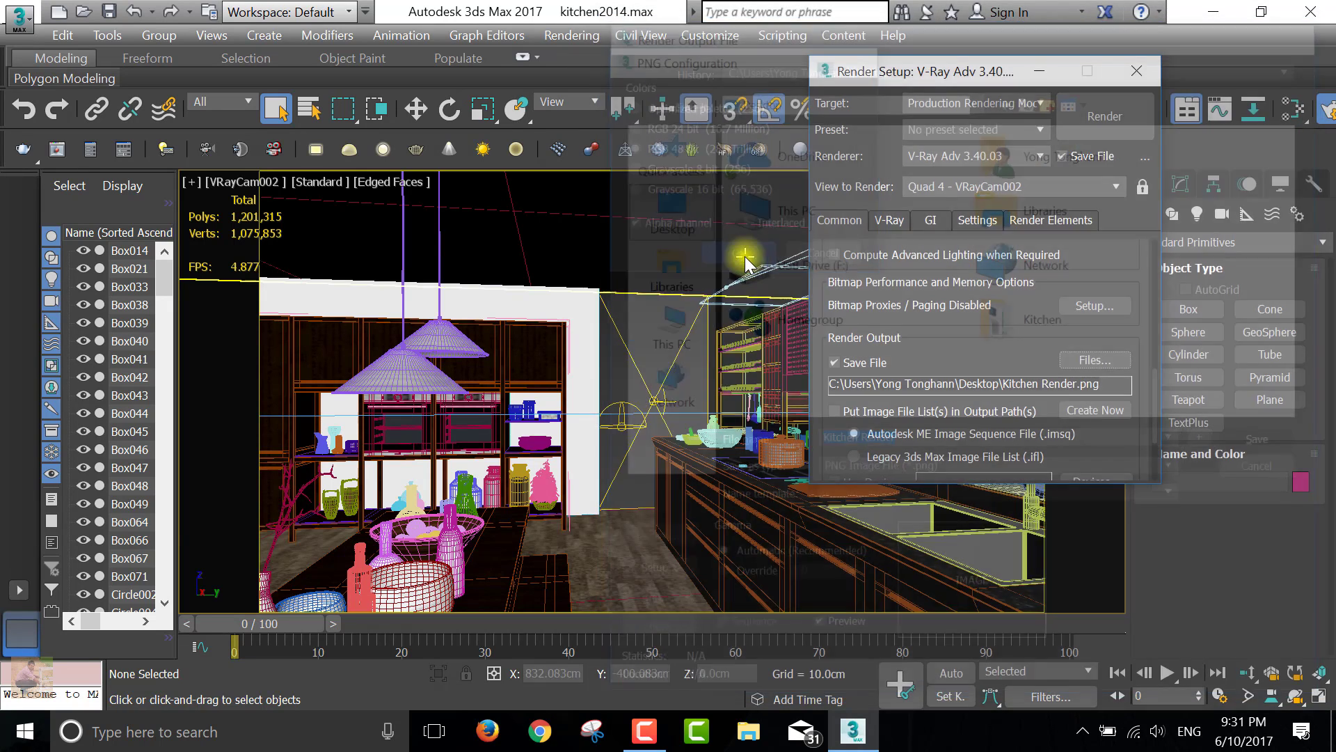
{"action": "scroll", "coordinate": [1158, 399], "scroll_direction": "down", "scroll_amount": 5}
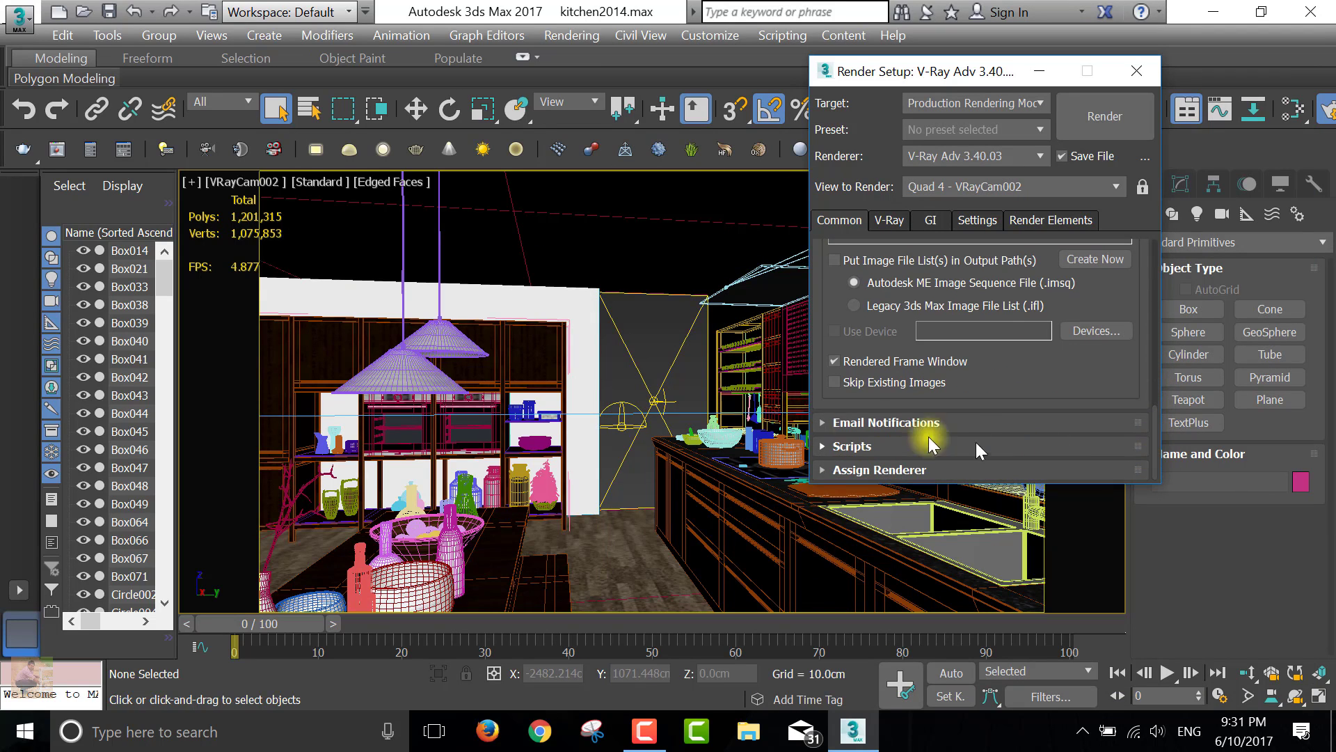
{"action": "left_click", "coordinate": [821, 467]}
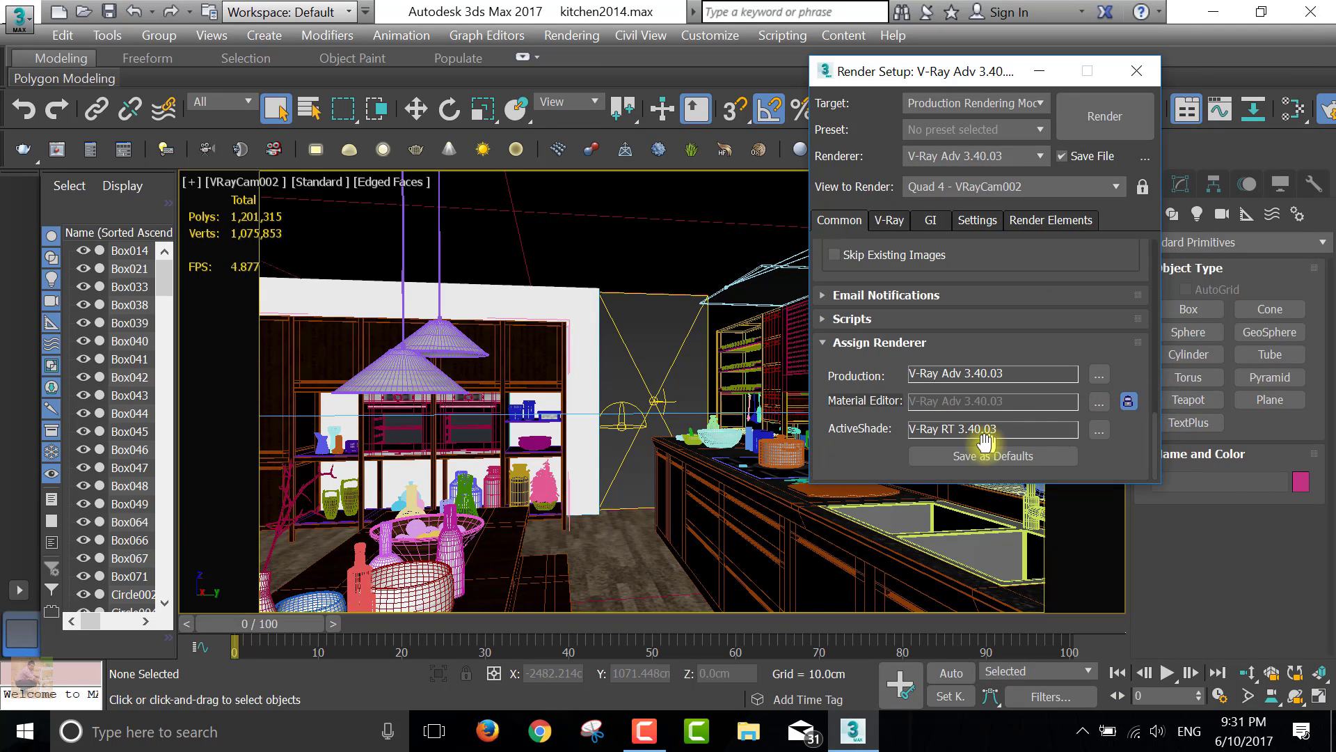
{"action": "left_click", "coordinate": [890, 220]}
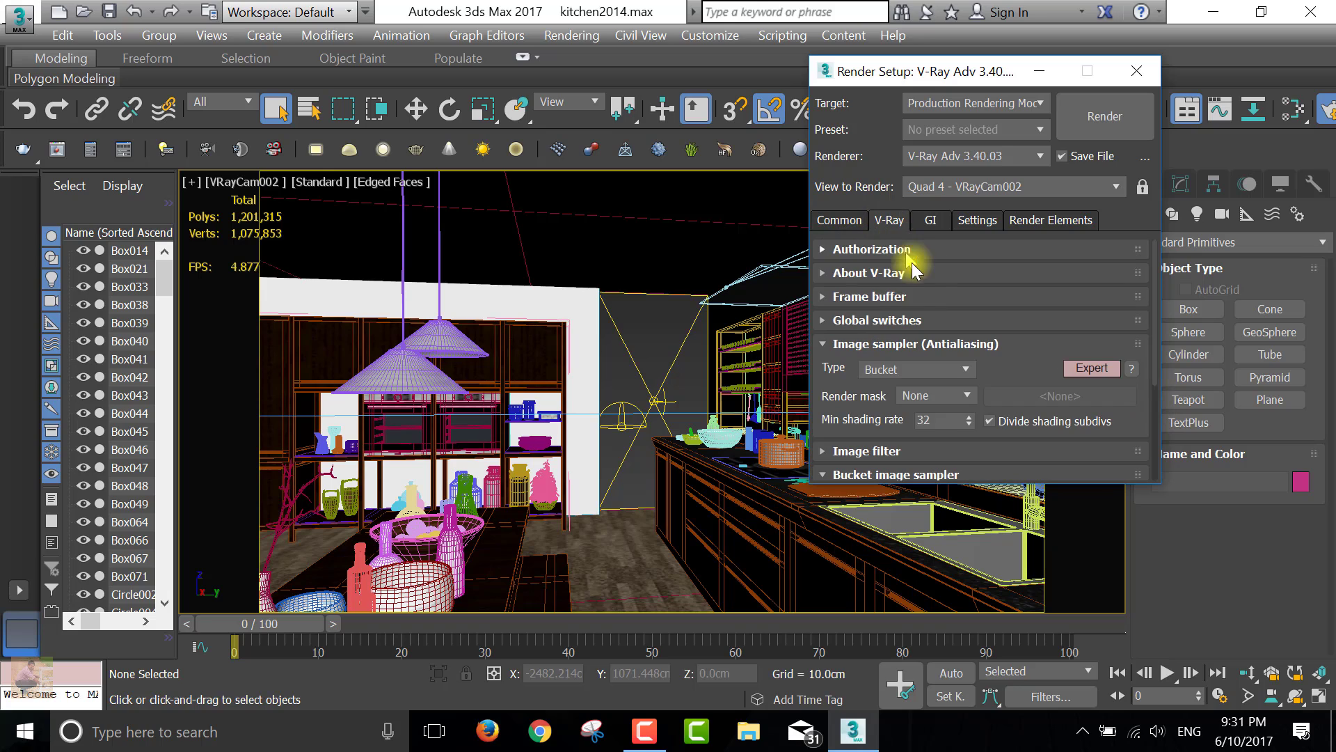
{"action": "left_click", "coordinate": [838, 297]}
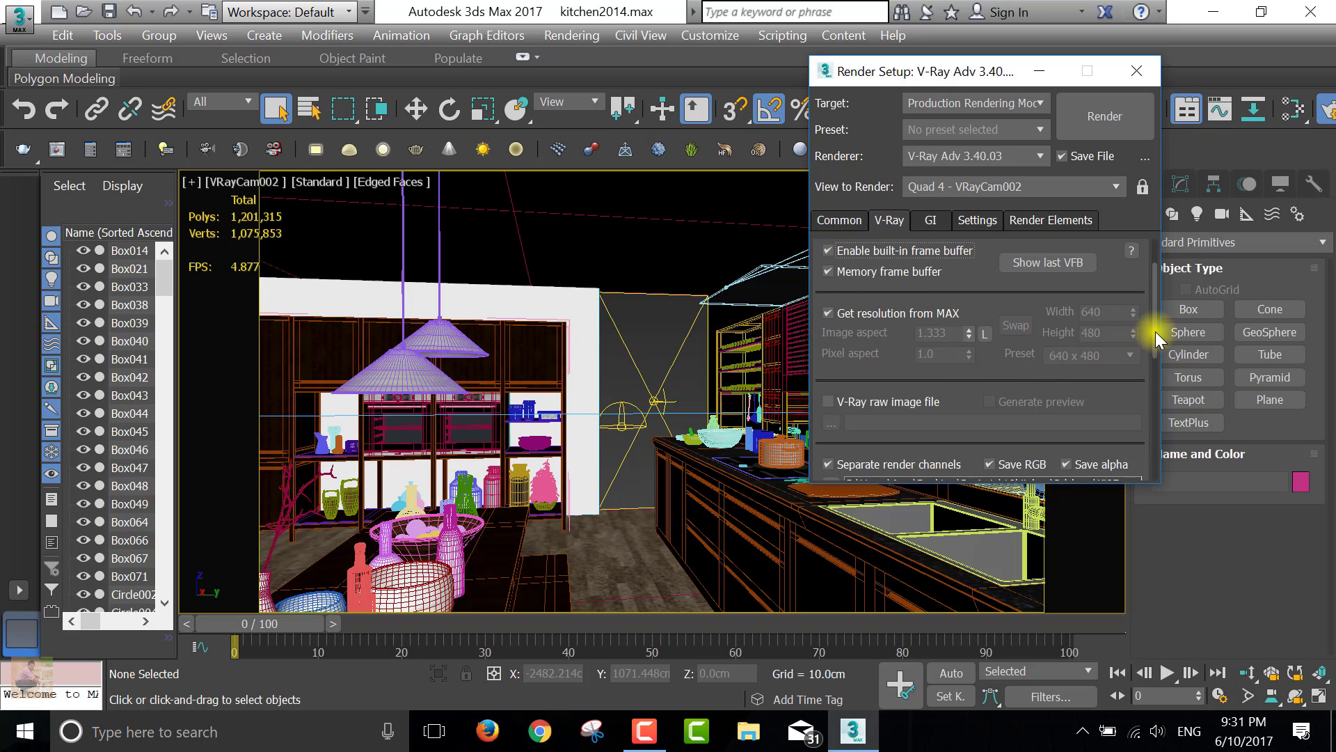
{"action": "left_click_drag", "start_coordinate": [1156, 339], "coordinate": [1158, 385]}
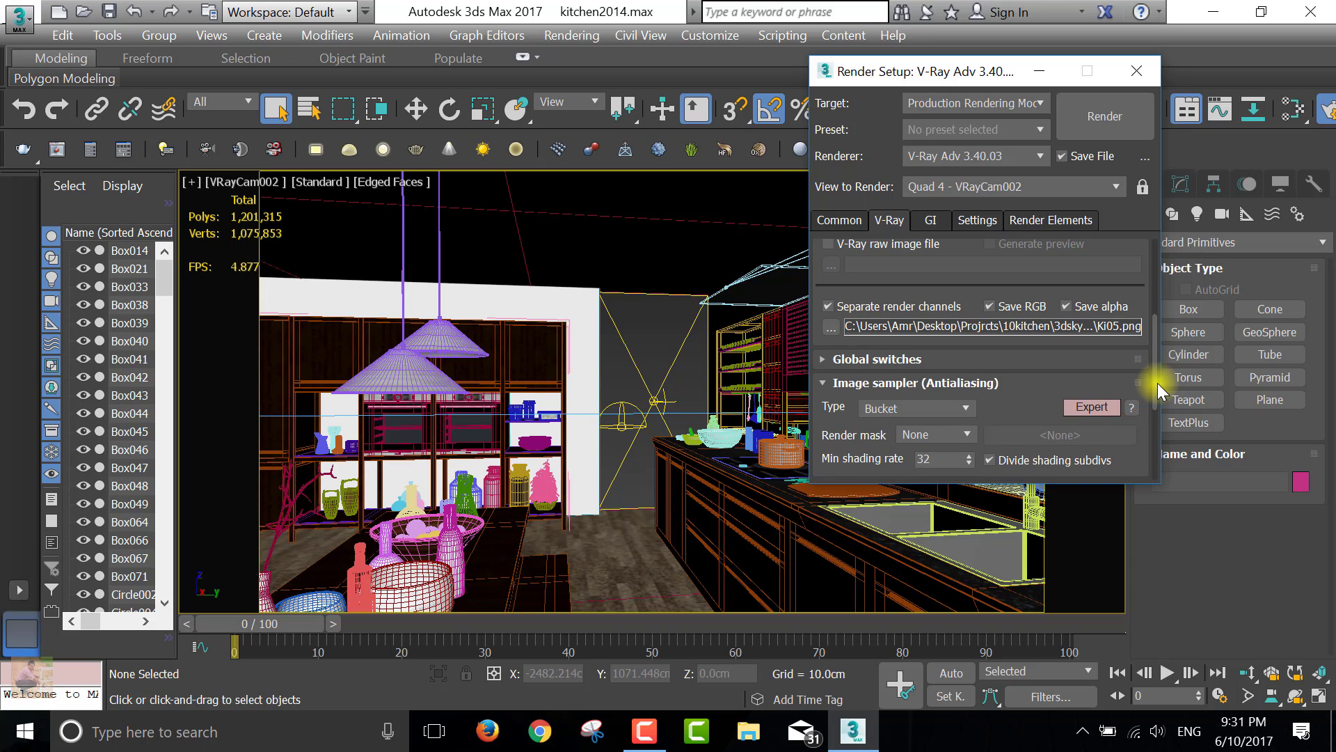
{"action": "left_click", "coordinate": [831, 327]}
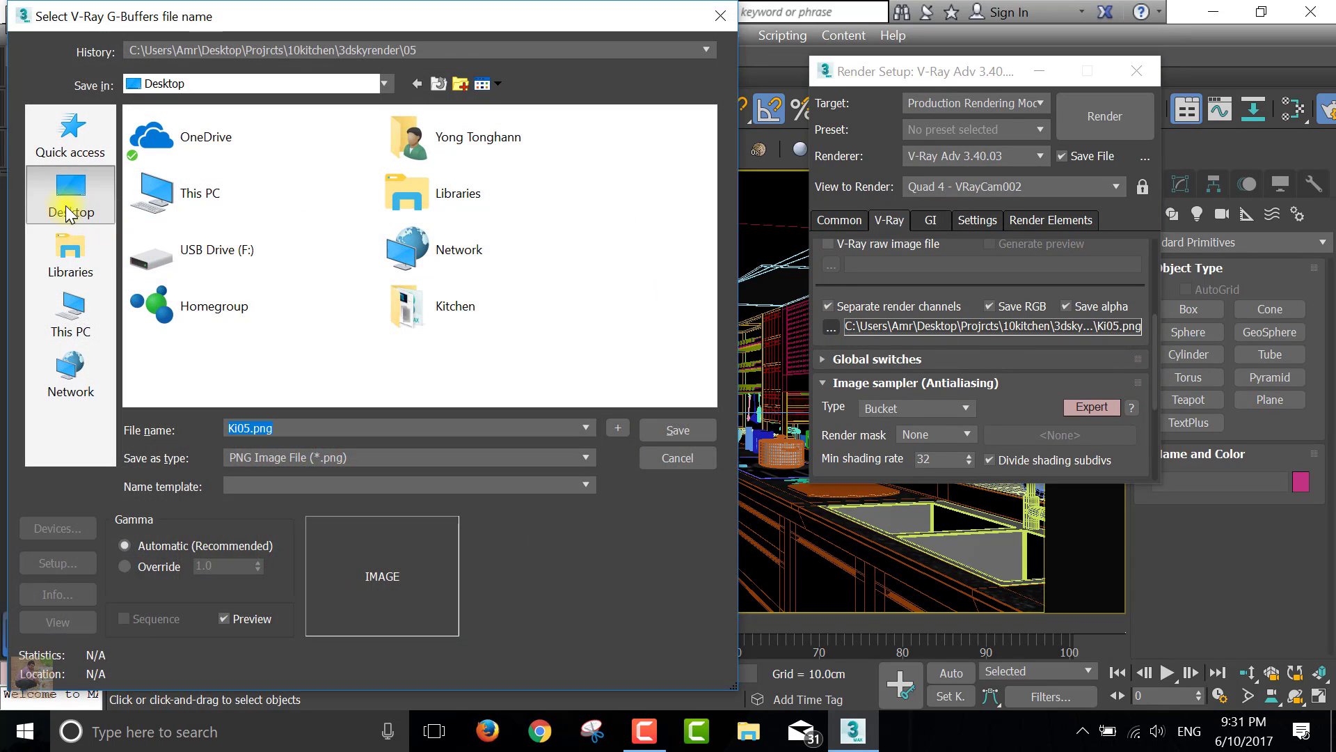
{"action": "left_click", "coordinate": [679, 431]}
{"action": "left_click", "coordinate": [115, 242]}
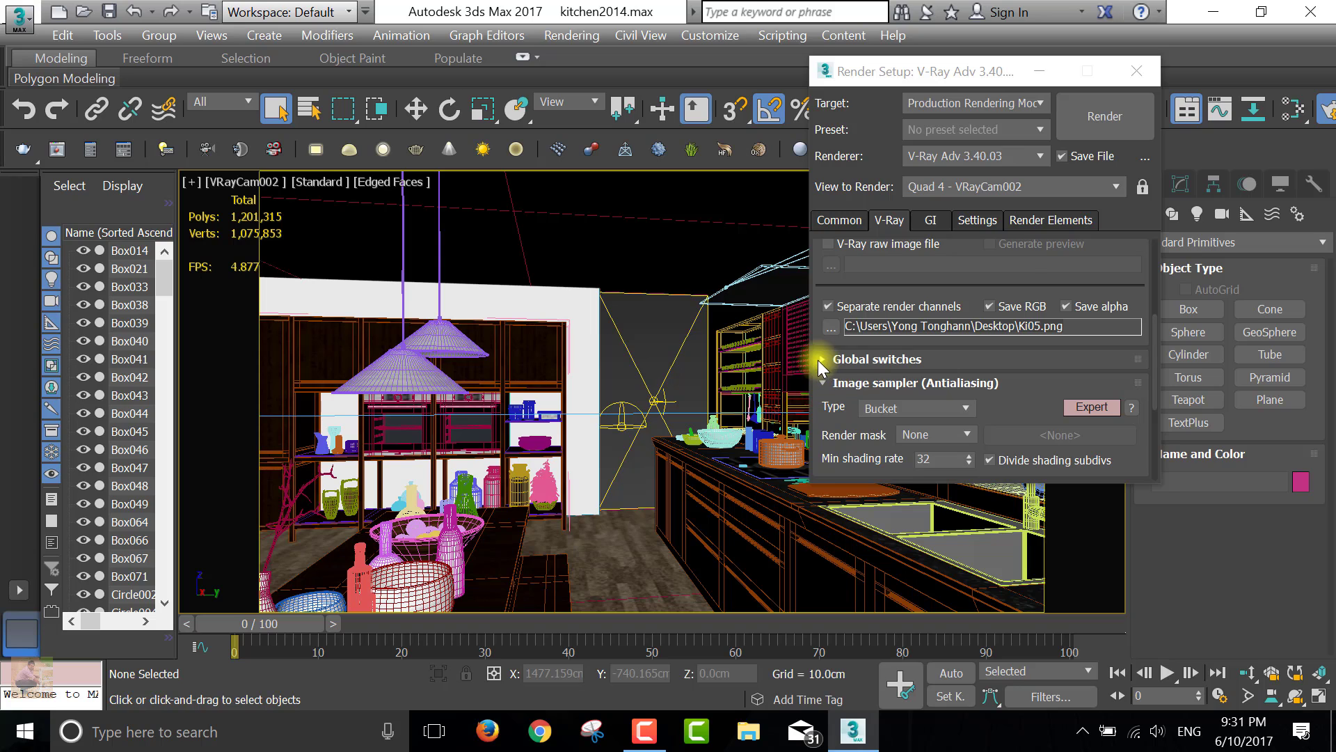
Step: Lock the noise pattern in V-Ray's Global DMC sampling settings
{"action": "left_click", "coordinate": [822, 359]}
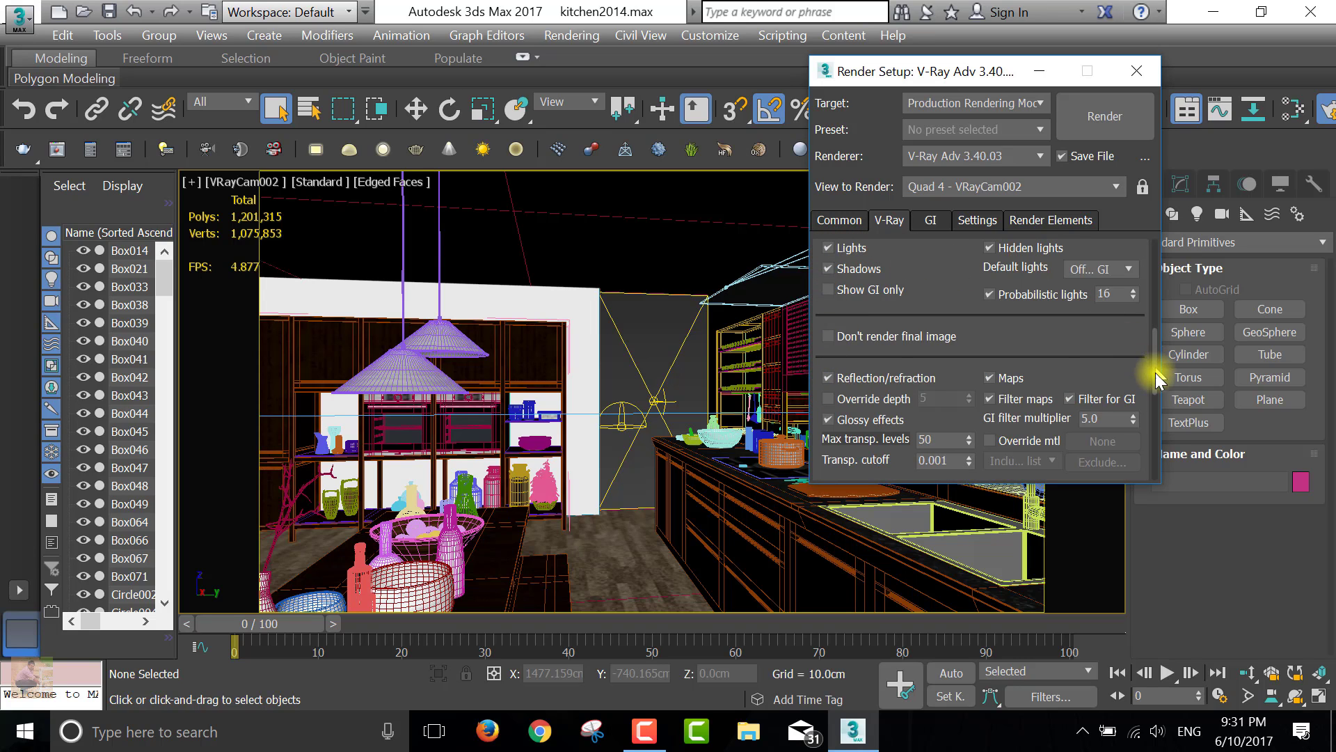
{"action": "mouse_move", "coordinate": [1155, 369]}
{"action": "left_mouse_down"}
{"action": "mouse_move", "coordinate": [1142, 432]}
{"action": "mouse_move", "coordinate": [1156, 462]}
{"action": "left_mouse_up"}
{"action": "left_click", "coordinate": [867, 335]}
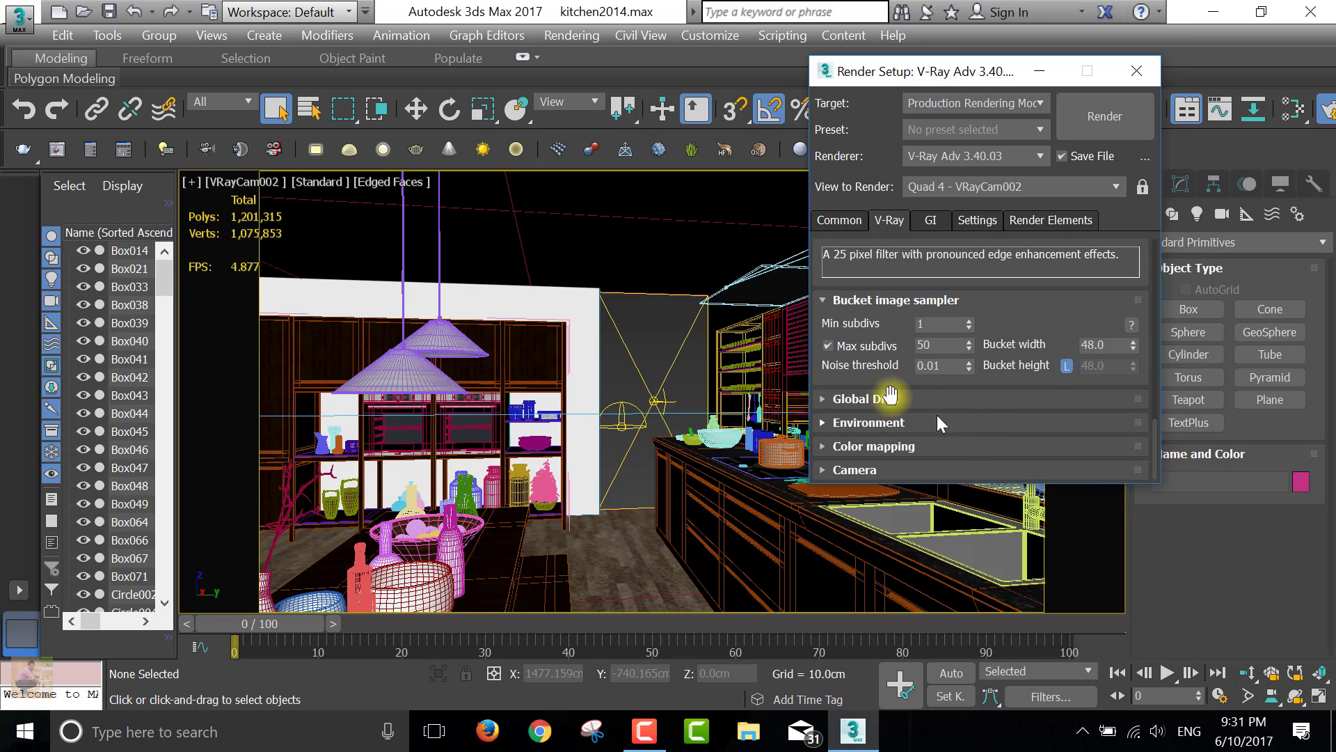
{"action": "left_click", "coordinate": [889, 398]}
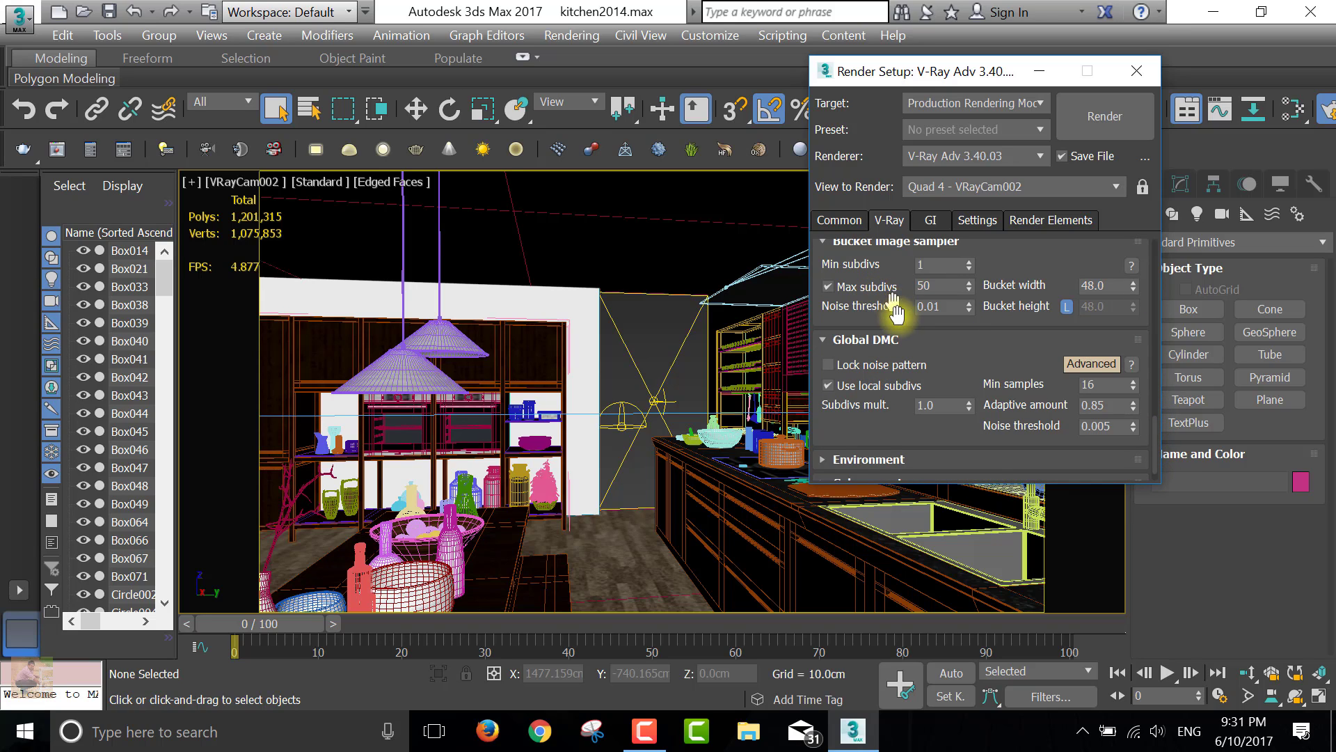
{"action": "left_click", "coordinate": [884, 363]}
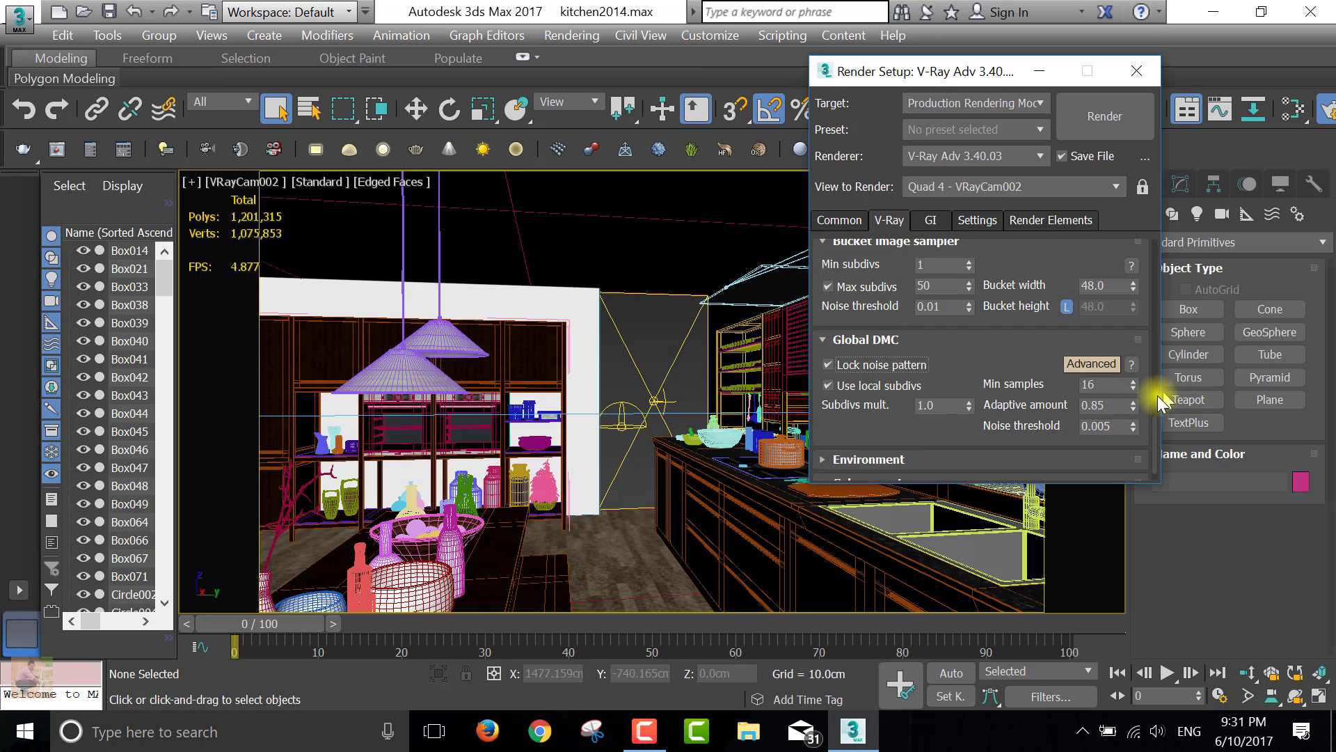
{"action": "scroll", "coordinate": [1152, 440], "scroll_direction": "up", "scroll_amount": 5}
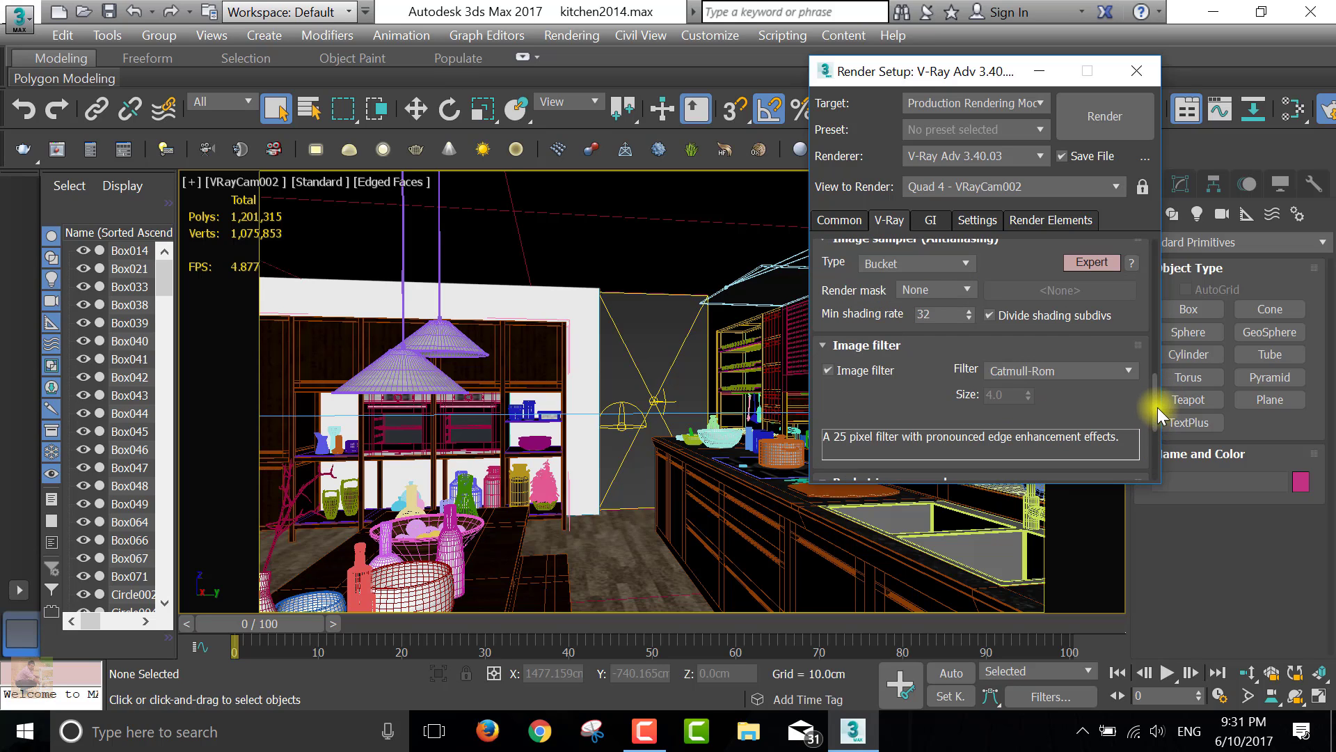
{"action": "mouse_move", "coordinate": [1156, 416]}
{"action": "left_mouse_down"}
{"action": "mouse_move", "coordinate": [1150, 461]}
{"action": "mouse_move", "coordinate": [1155, 450]}
{"action": "left_mouse_up"}
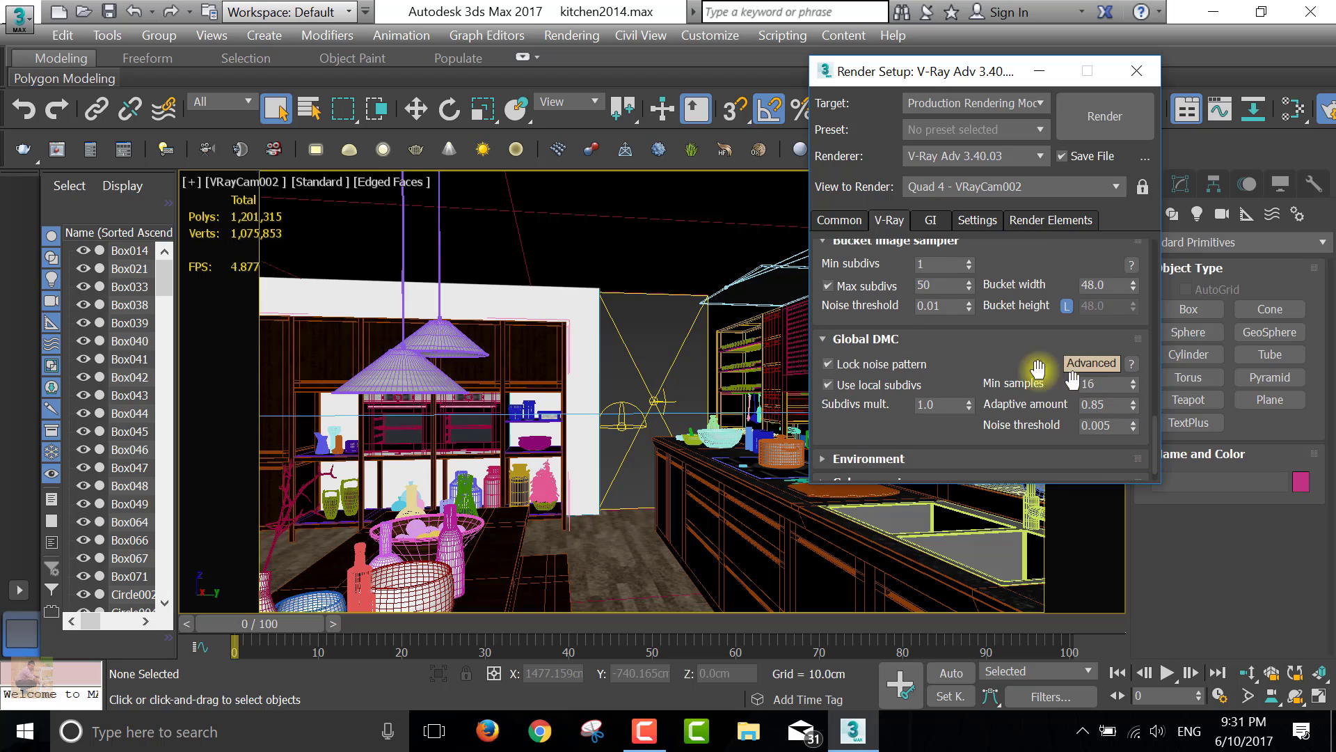
{"action": "left_click", "coordinate": [929, 286]}
{"action": "double_click", "coordinate": [1091, 387]}
{"action": "left_click_drag", "start_coordinate": [1152, 428], "coordinate": [1154, 453]}
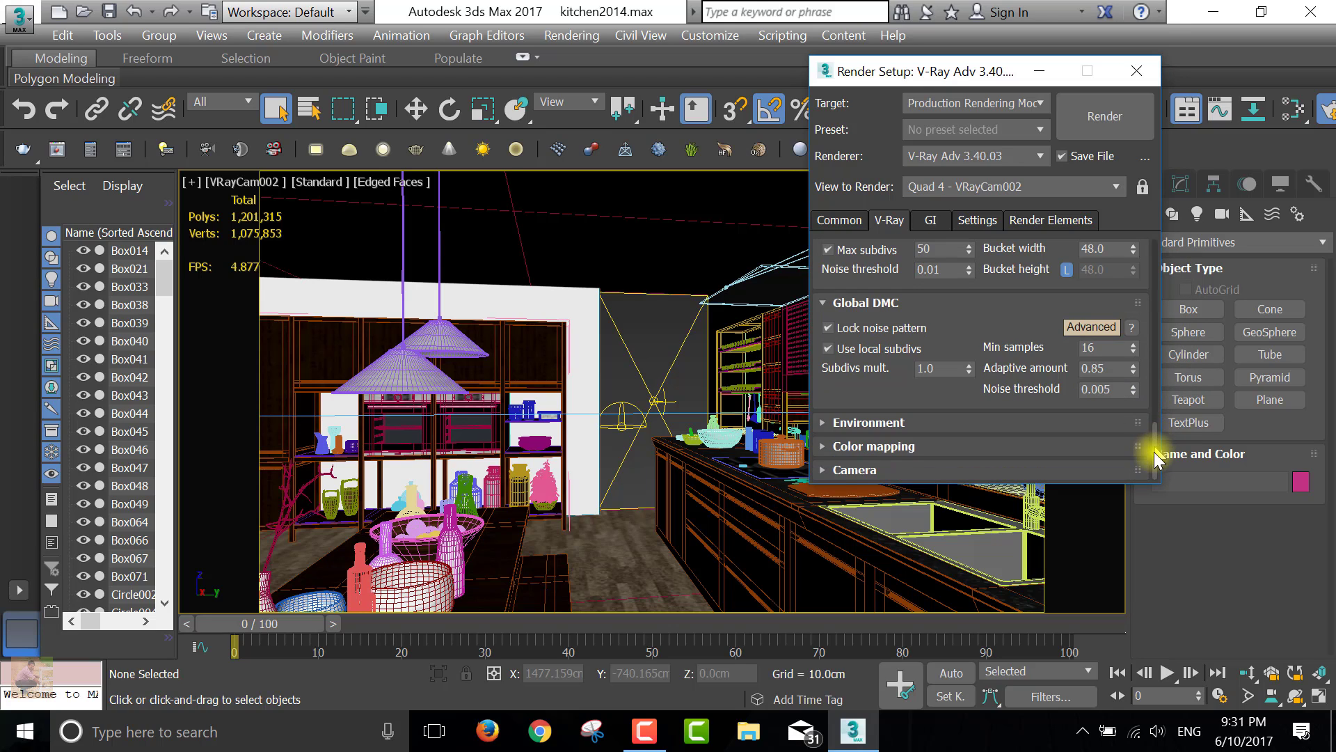
Step: Turn on the GI and reflection/refraction environment overrides in the Environment rollout
{"action": "left_click", "coordinate": [828, 422]}
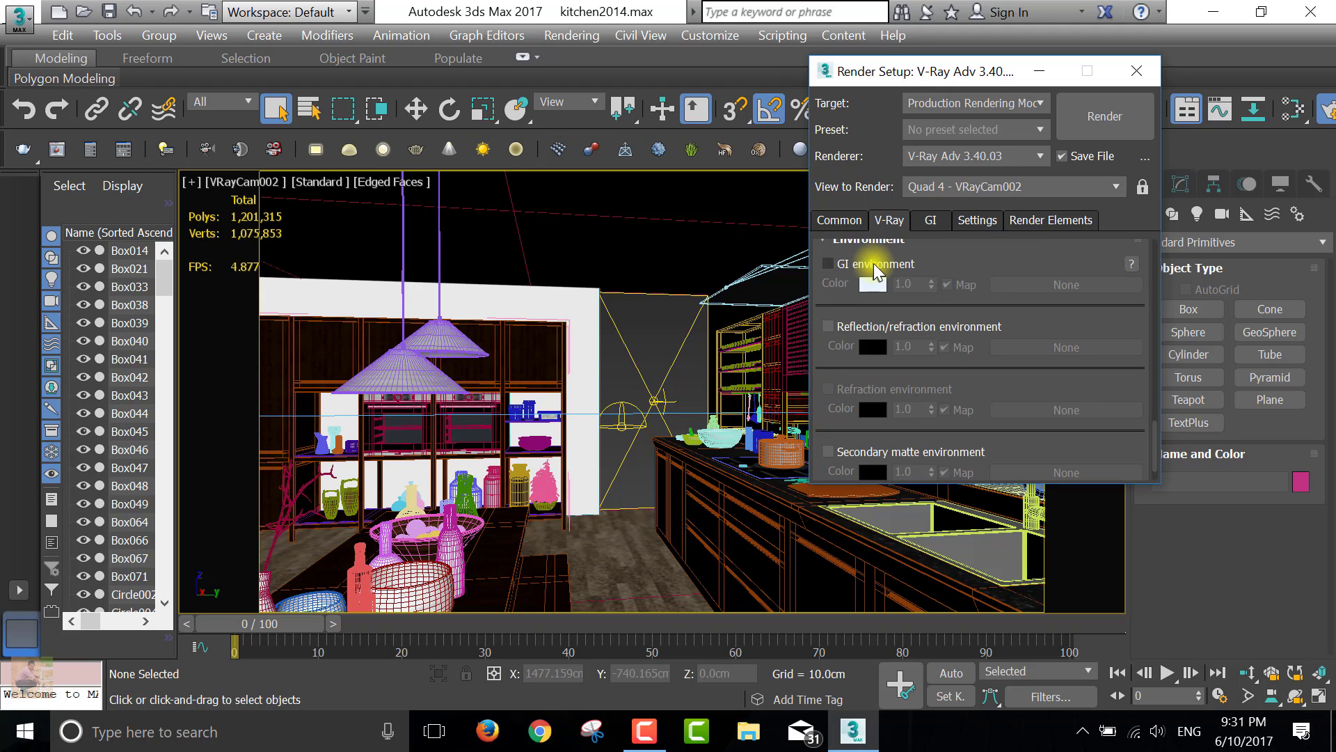
{"action": "left_click", "coordinate": [832, 264]}
{"action": "left_click", "coordinate": [863, 331]}
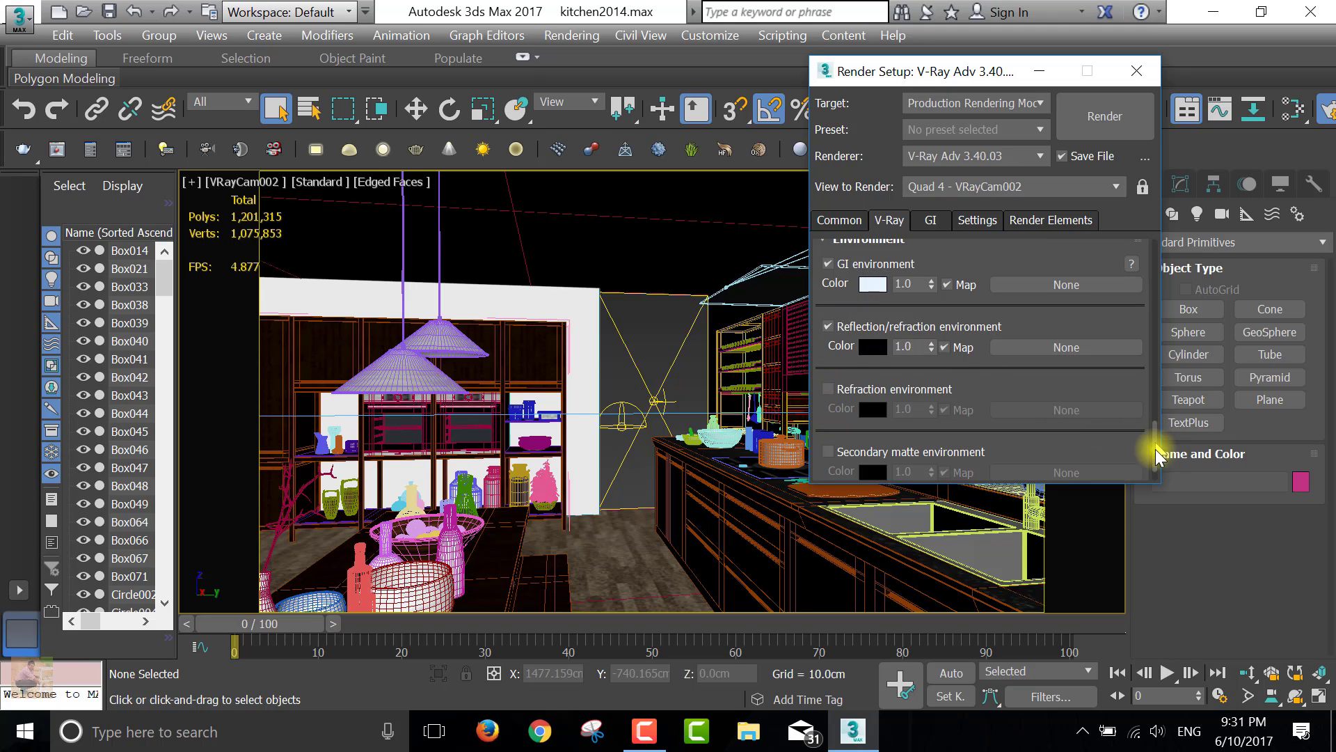
{"action": "left_click_drag", "start_coordinate": [1151, 445], "coordinate": [1152, 480]}
{"action": "left_click", "coordinate": [849, 447]}
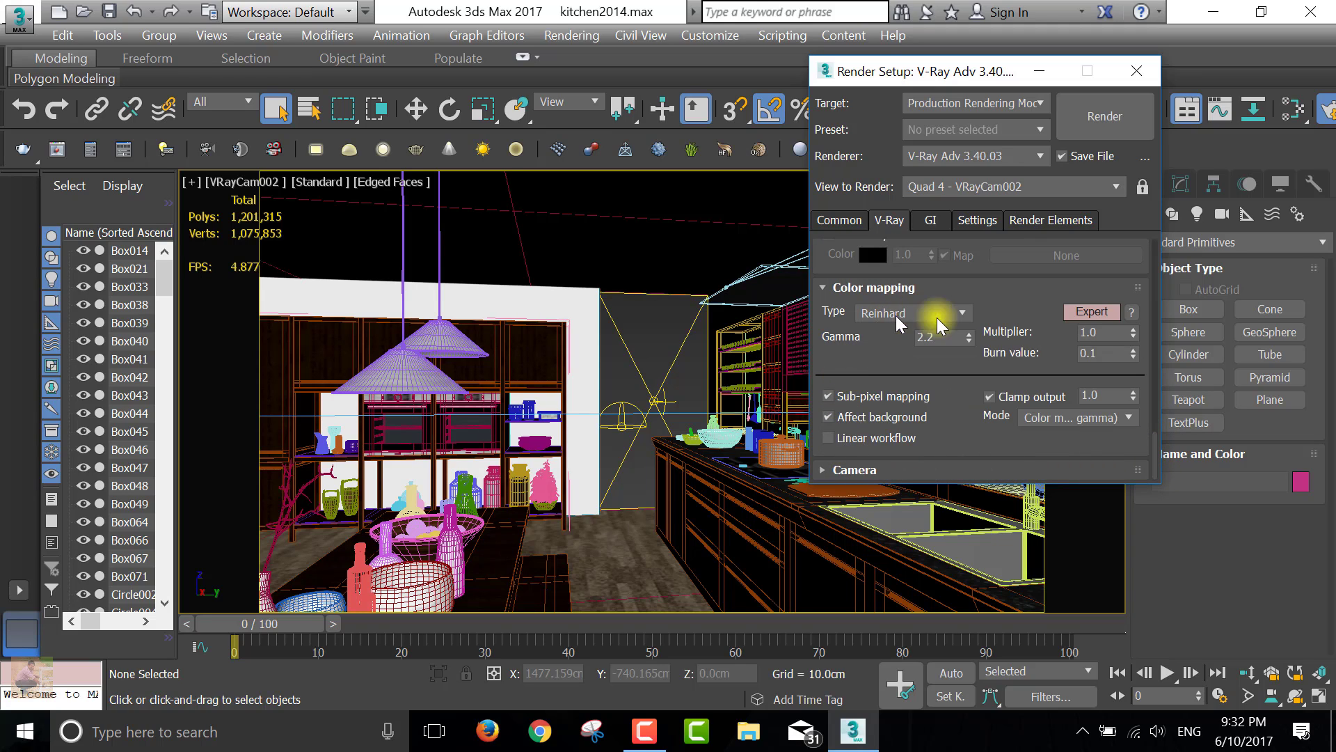
Step: Set the V-Ray light cache subdivisions to 1500 on the GI tab
{"action": "left_click", "coordinate": [931, 220]}
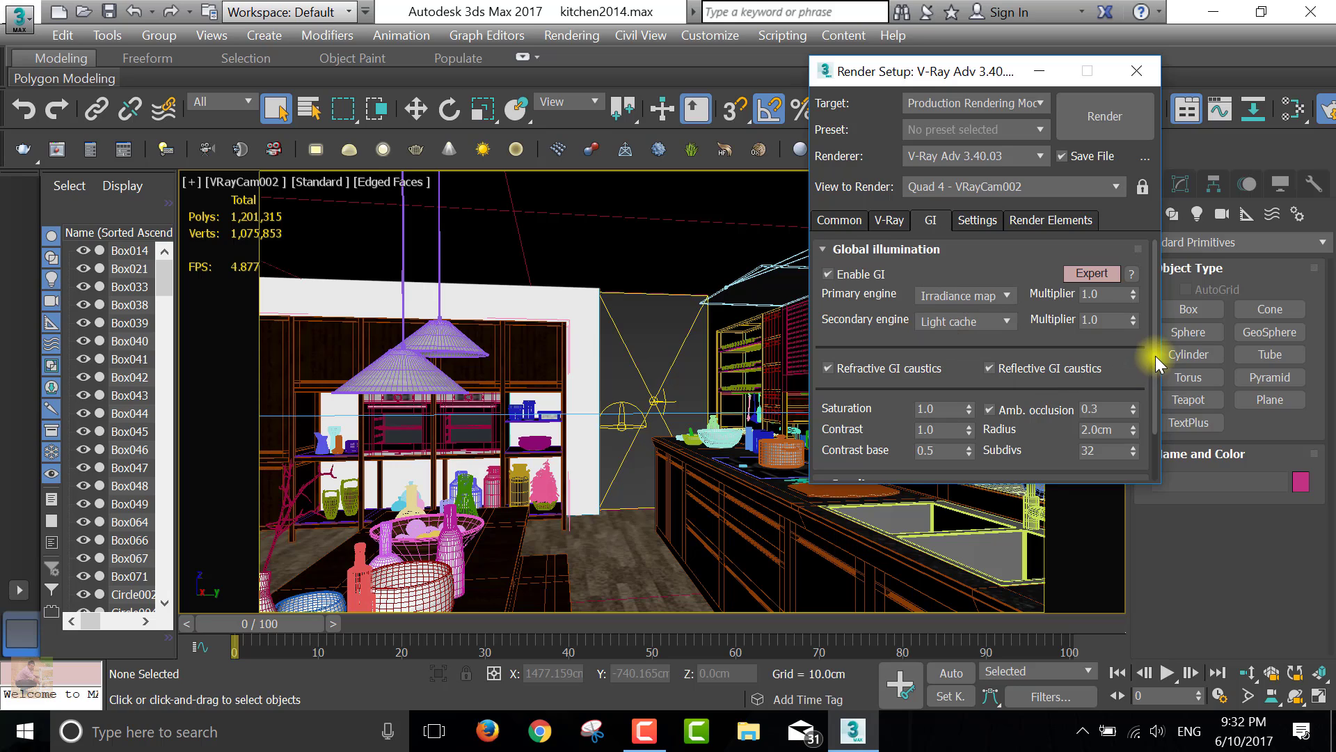
{"action": "scroll", "coordinate": [1114, 385], "scroll_direction": "down", "scroll_amount": 2}
{"action": "left_click", "coordinate": [870, 422]}
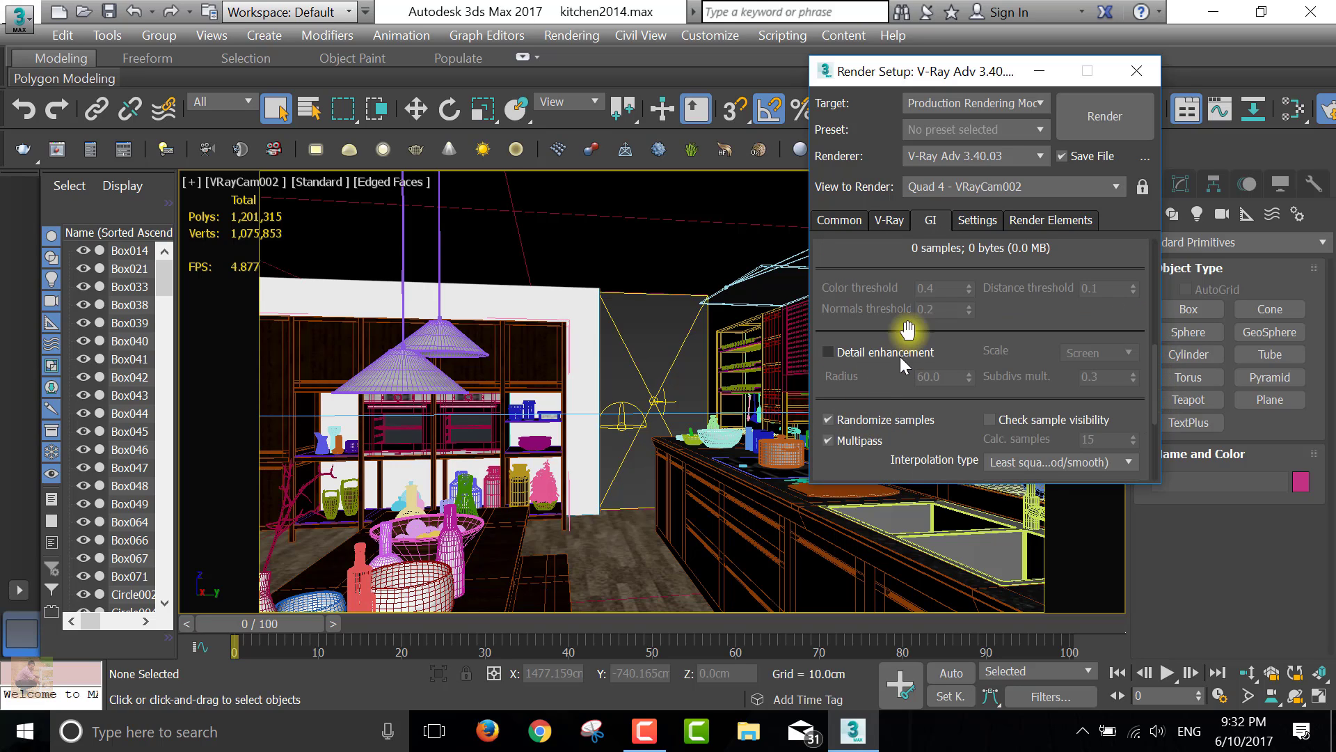
{"action": "left_click_drag", "start_coordinate": [1158, 358], "coordinate": [1158, 410]}
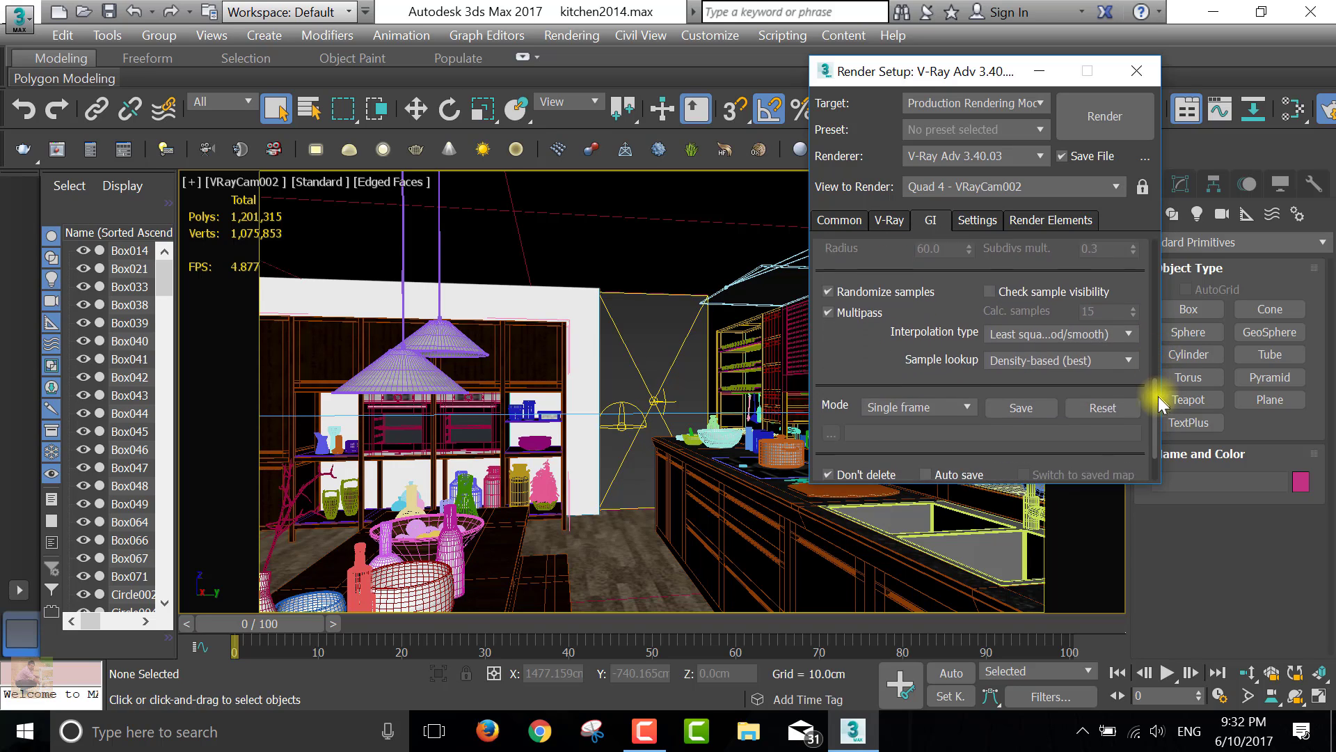
{"action": "left_click", "coordinate": [922, 445]}
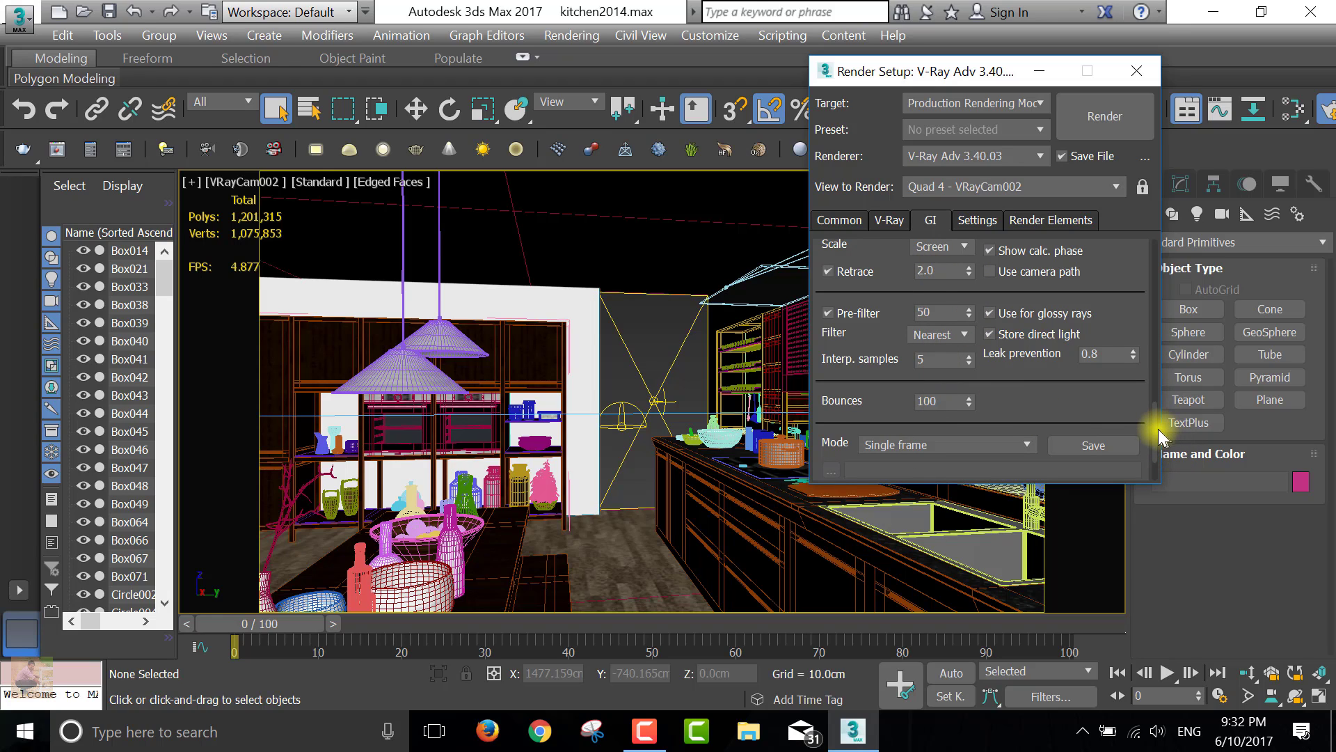
{"action": "left_click_drag", "start_coordinate": [1155, 427], "coordinate": [1156, 403]}
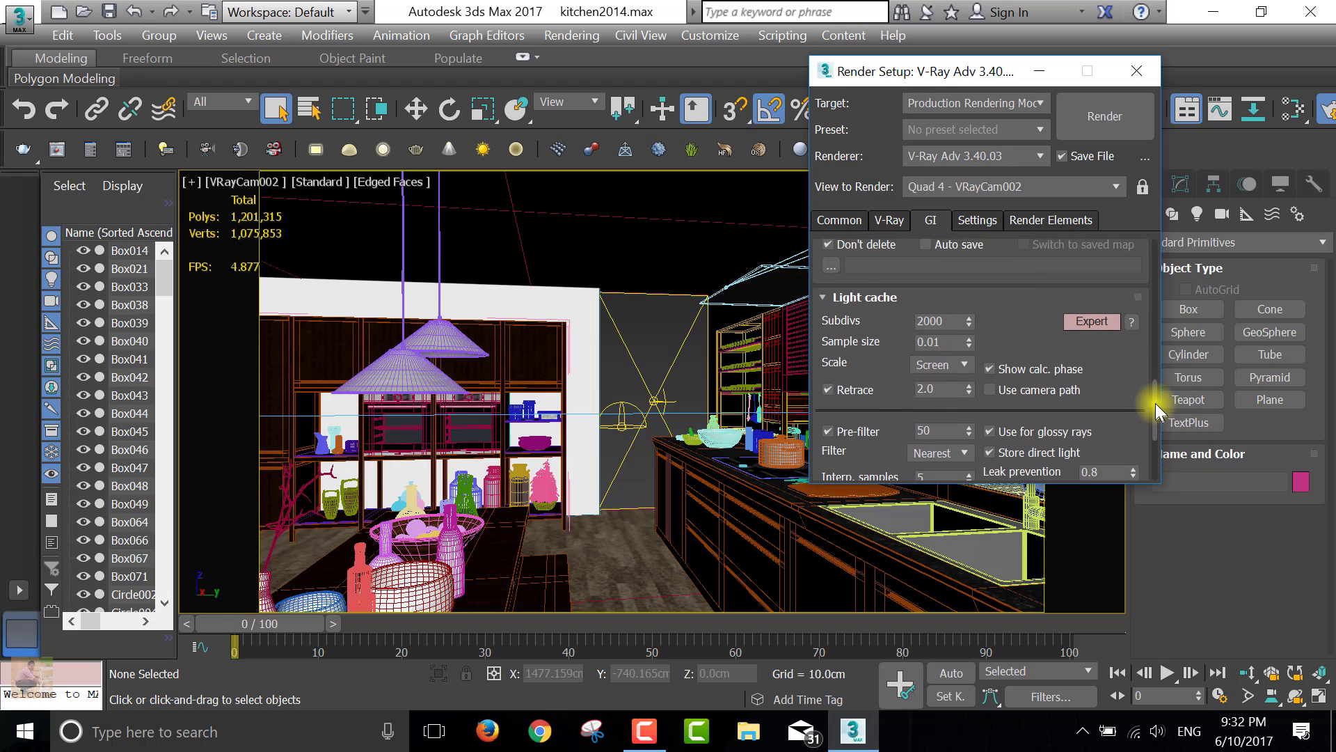
{"action": "double_click", "coordinate": [927, 321]}
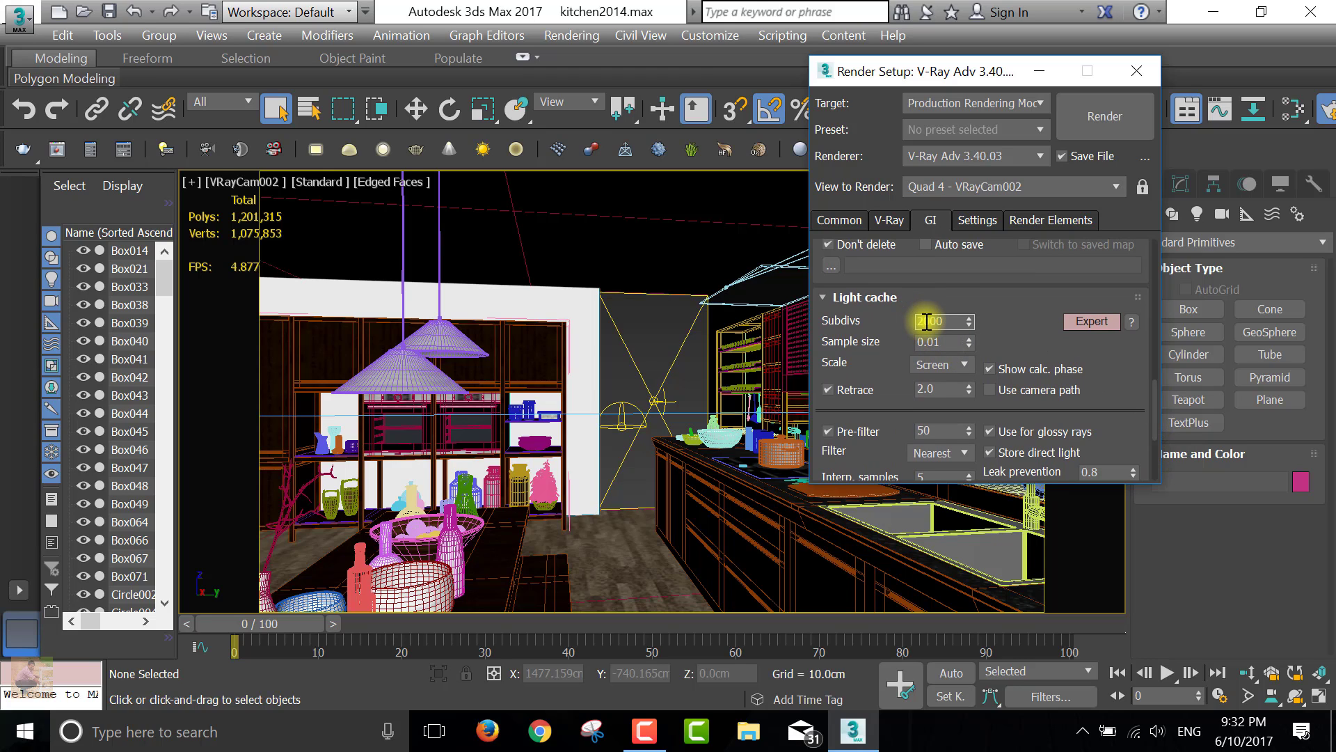
{"action": "type", "text": "15"}
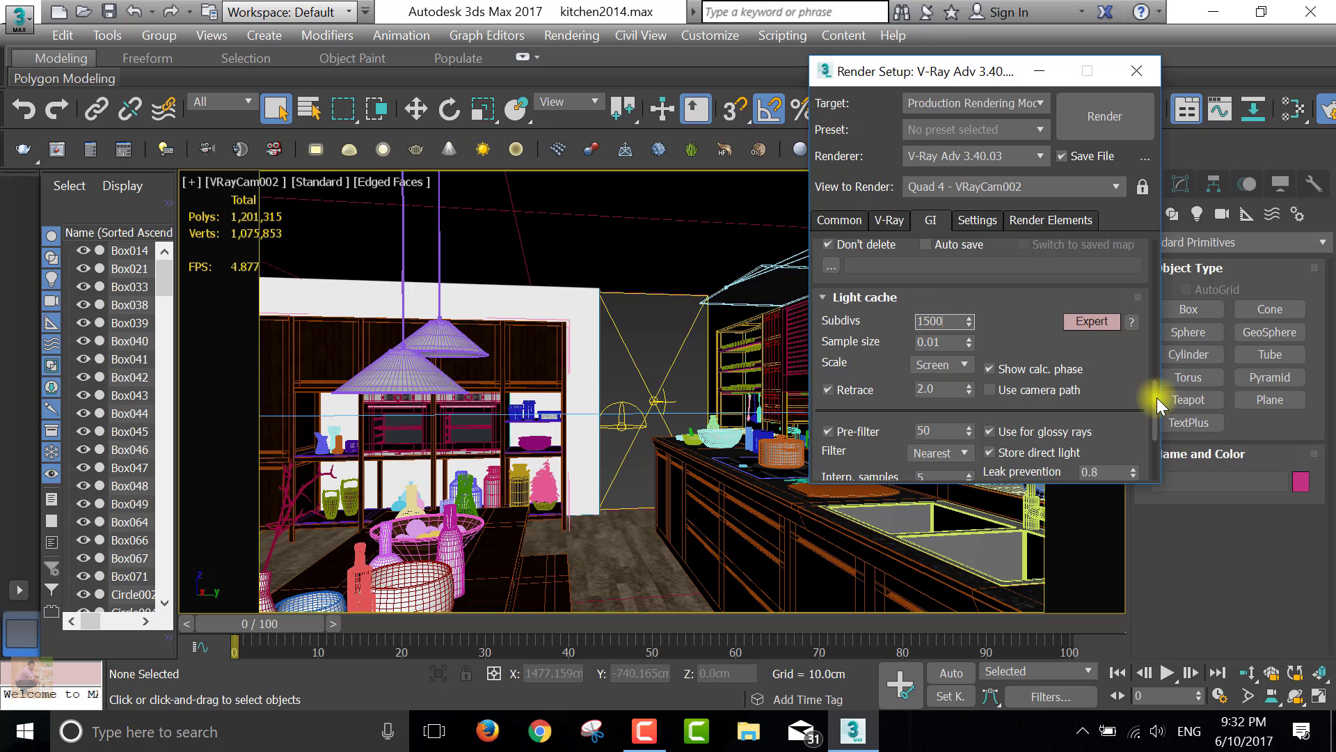
{"action": "left_click_drag", "start_coordinate": [1158, 396], "coordinate": [1147, 476]}
Step: Review the irradiance map preset, leaving it at Medium
{"action": "left_click", "coordinate": [971, 219]}
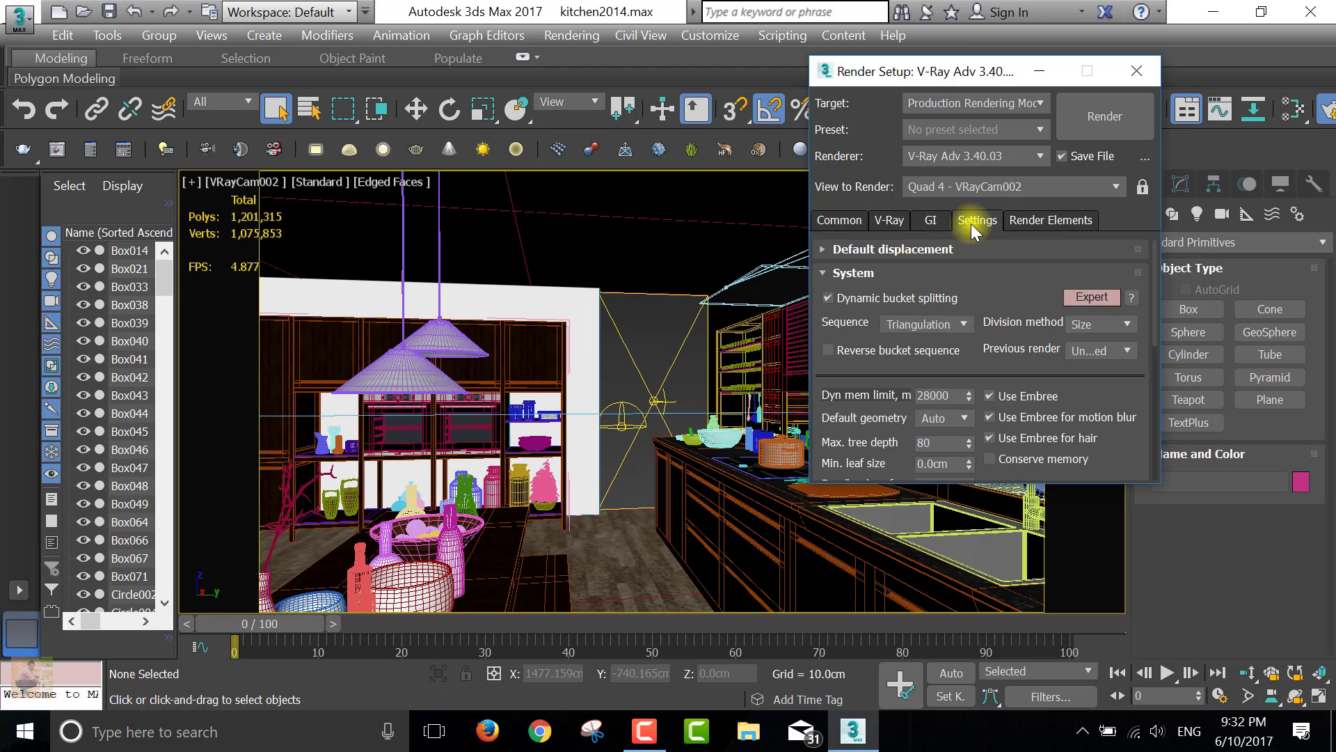
{"action": "left_click", "coordinate": [943, 224]}
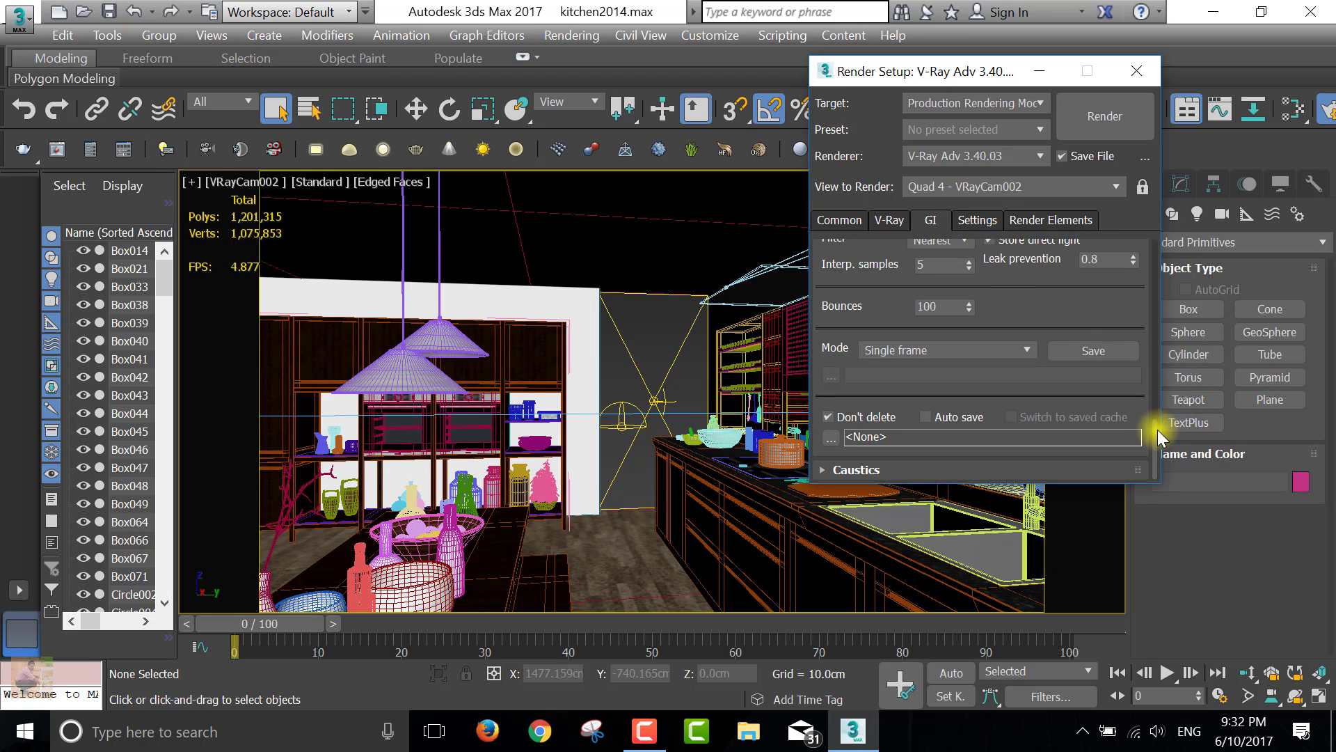
{"action": "left_click_drag", "start_coordinate": [1156, 428], "coordinate": [1156, 274]}
{"action": "left_click", "coordinate": [966, 372]}
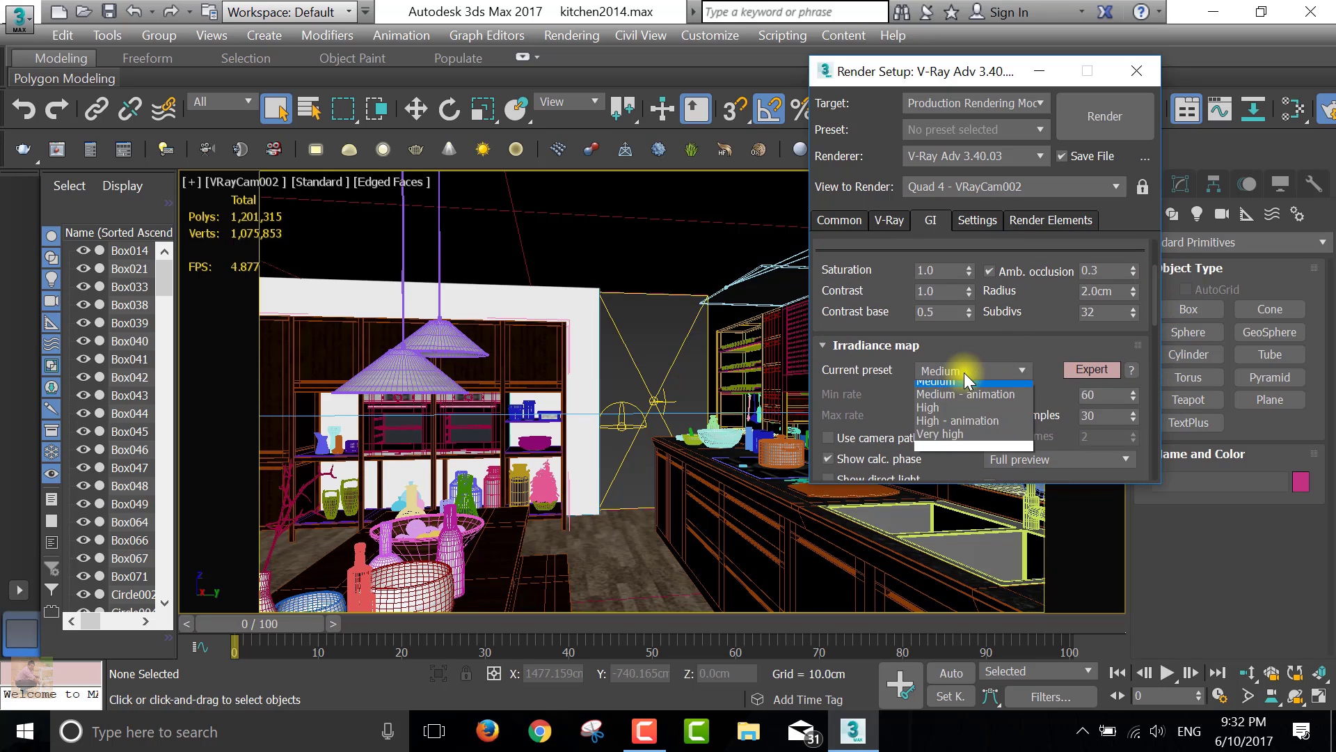
{"action": "left_click", "coordinate": [974, 220]}
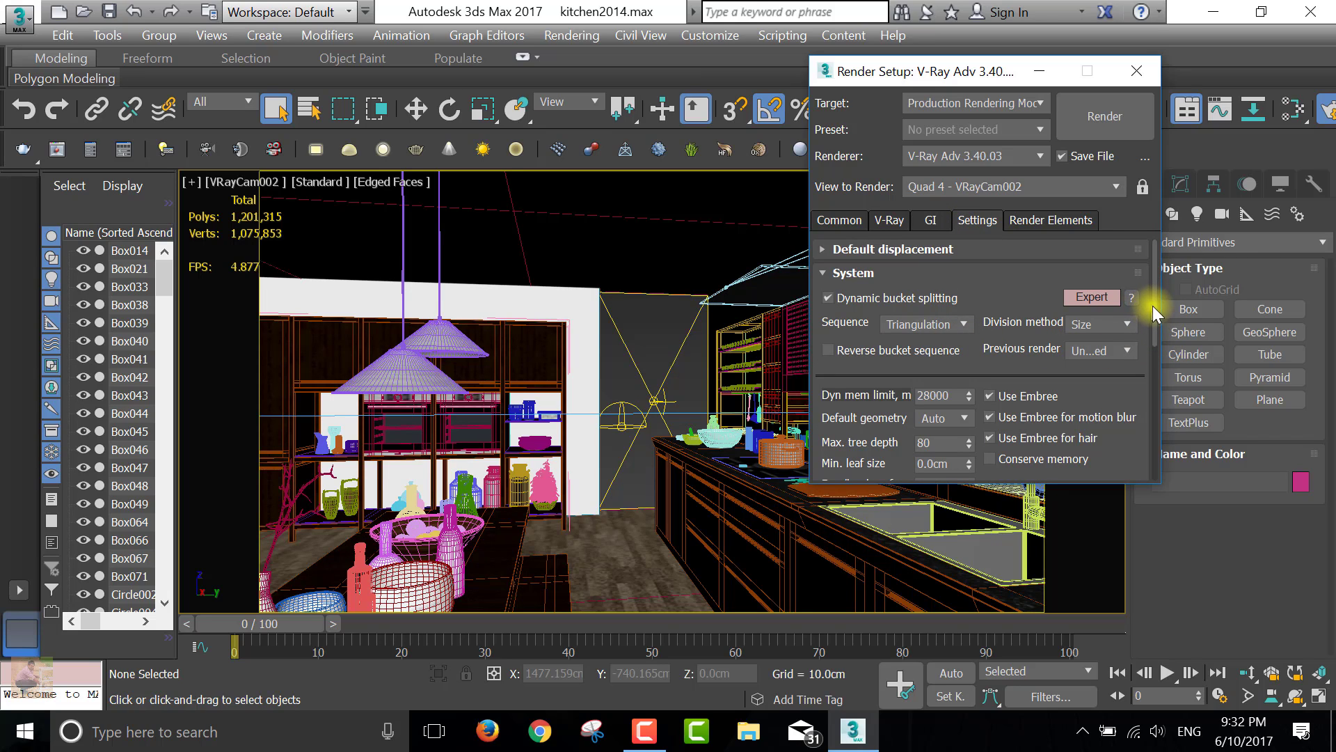
Step: Move Render Setup aside, restore the four-viewport layout, and select counter Object045
{"action": "left_click_drag", "start_coordinate": [1154, 317], "coordinate": [1155, 471]}
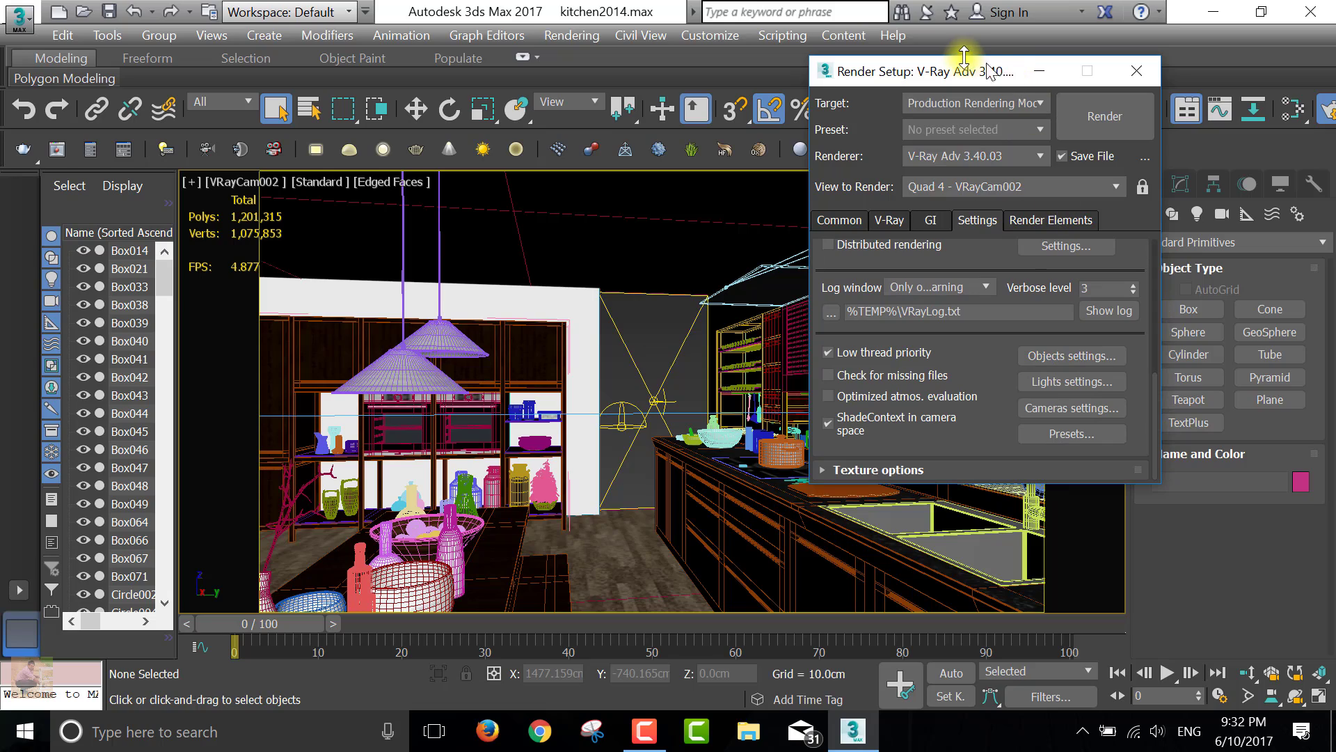
{"action": "left_click_drag", "start_coordinate": [969, 70], "coordinate": [1128, 44]}
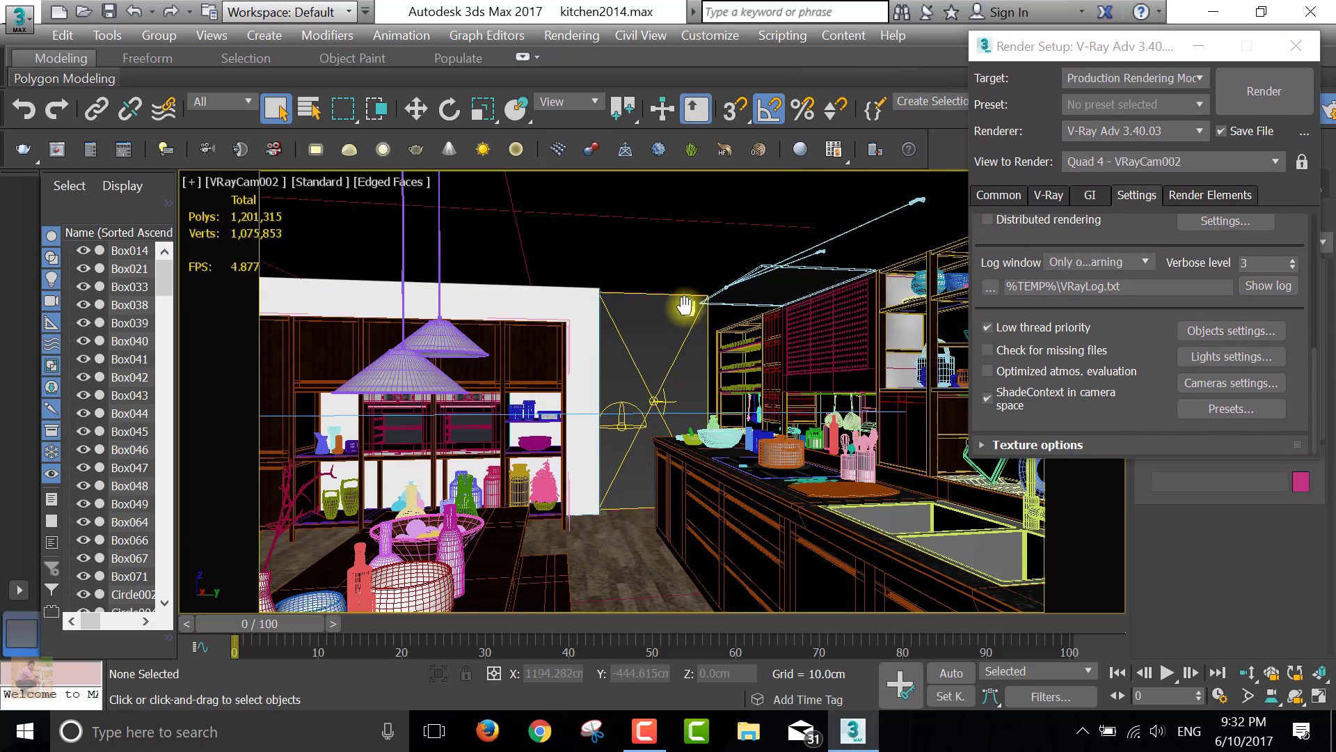
{"action": "mouse_move", "coordinate": [720, 319]}
{"action": "middle_mouse_down"}
{"action": "mouse_move", "coordinate": [685, 298]}
{"action": "mouse_move", "coordinate": [696, 305]}
{"action": "middle_mouse_up"}
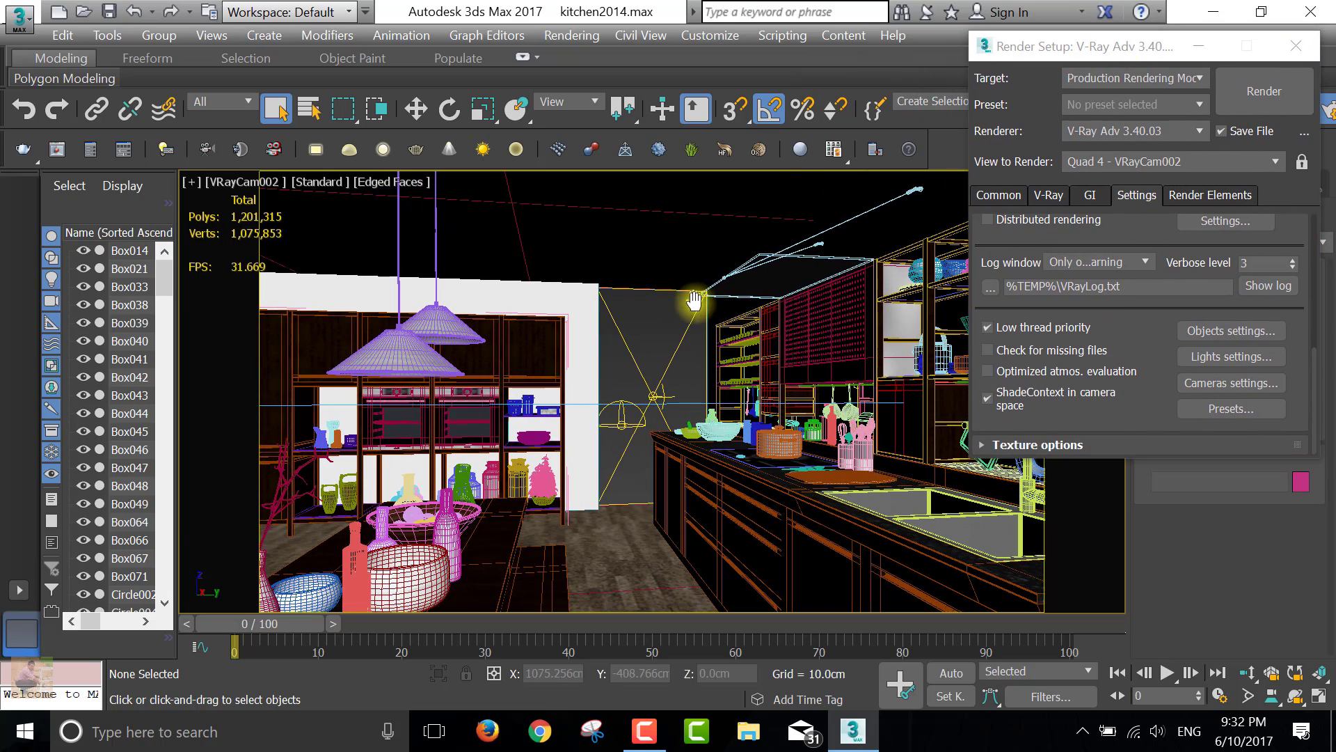
{"action": "left_click", "coordinate": [1319, 698]}
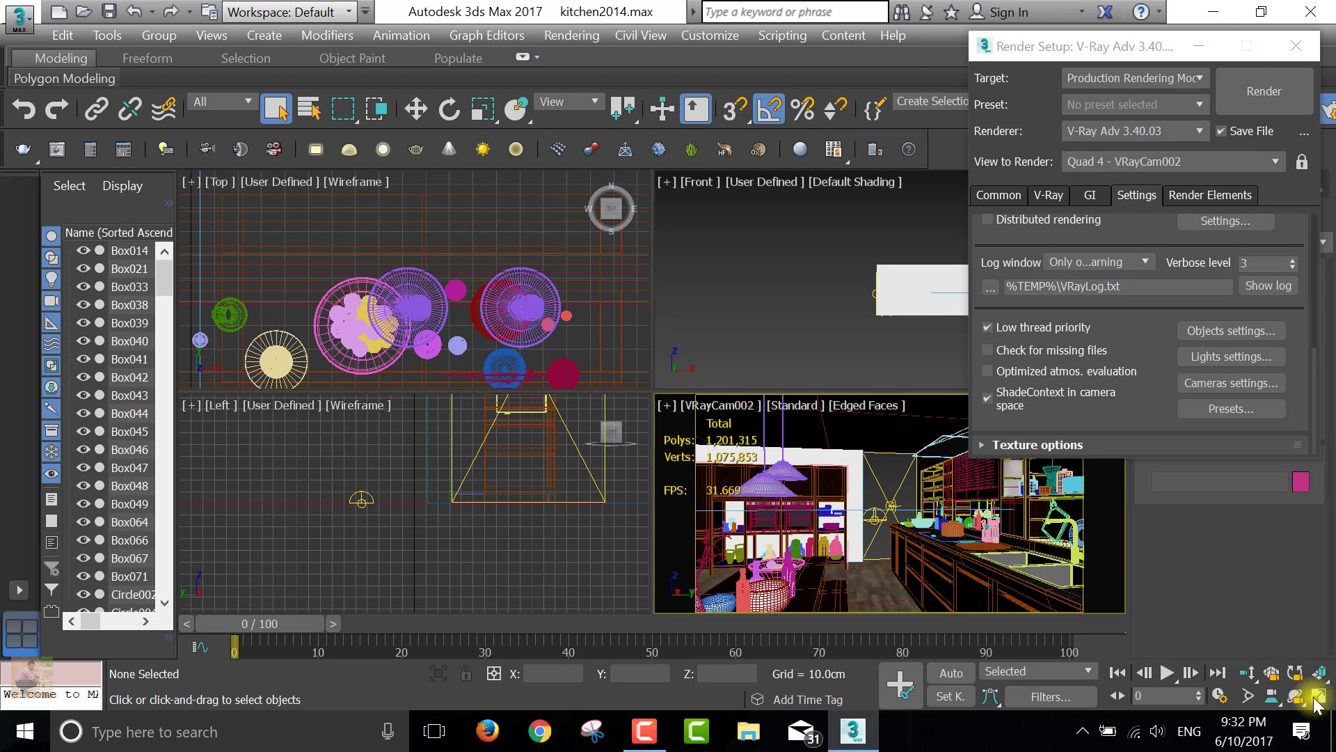
{"action": "key", "text": "alt+w"}
{"action": "left_click", "coordinate": [1317, 698]}
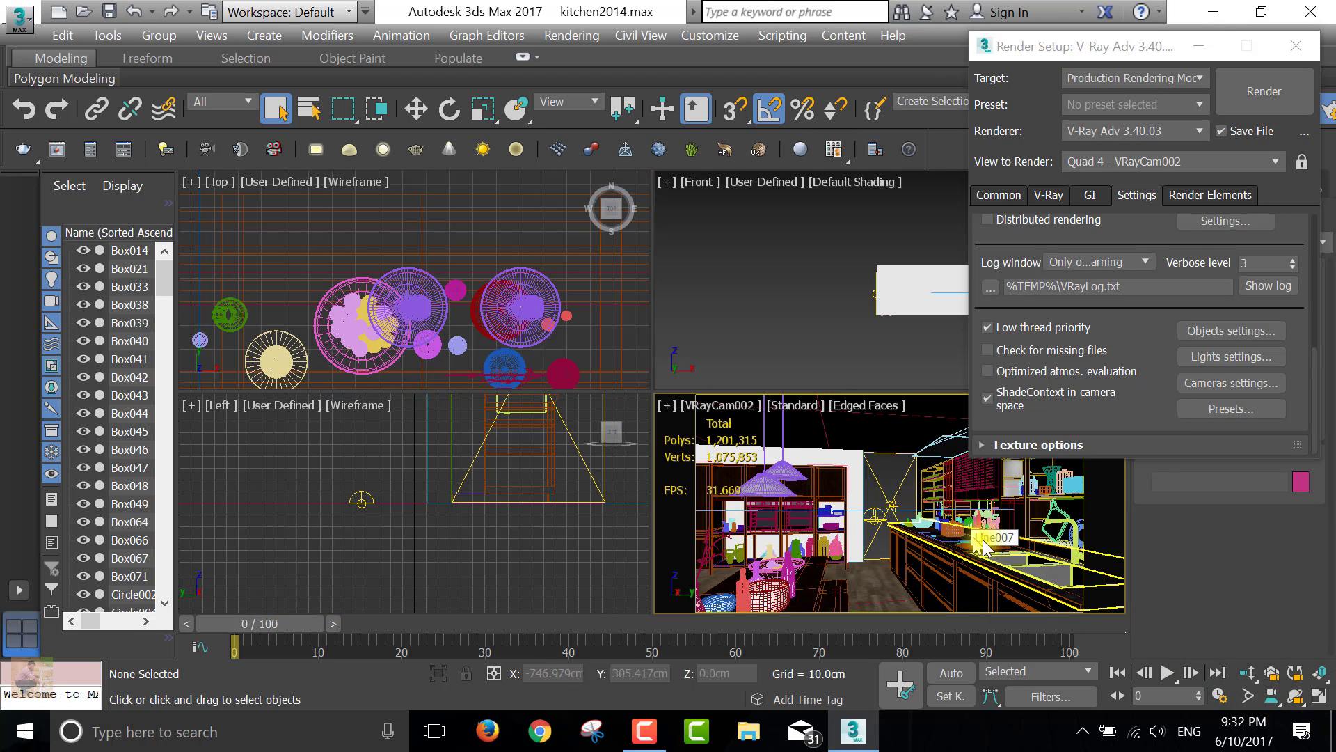
{"action": "left_click", "coordinate": [1102, 563]}
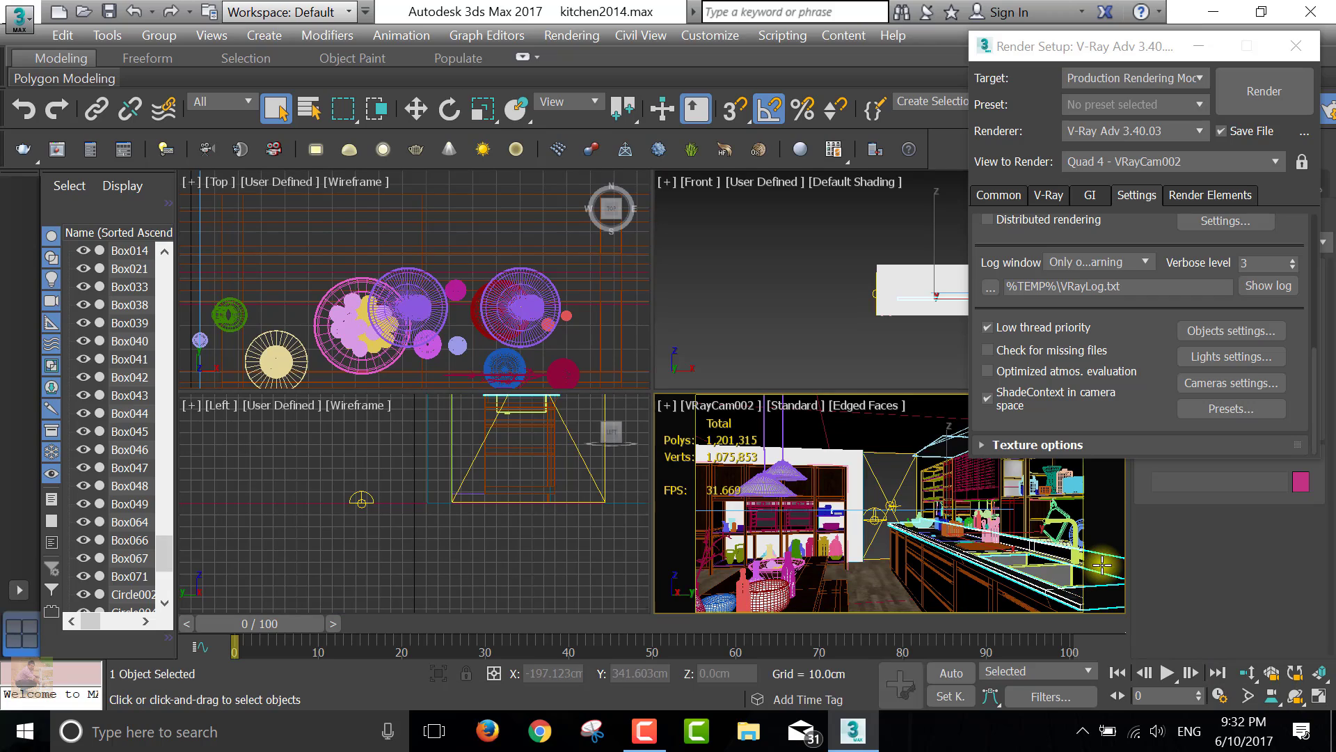
Step: Maximize the VRayCam002 view and dolly the camera to frame the counter and shelves
{"action": "left_click", "coordinate": [1317, 696]}
{"action": "left_click", "coordinate": [1248, 672]}
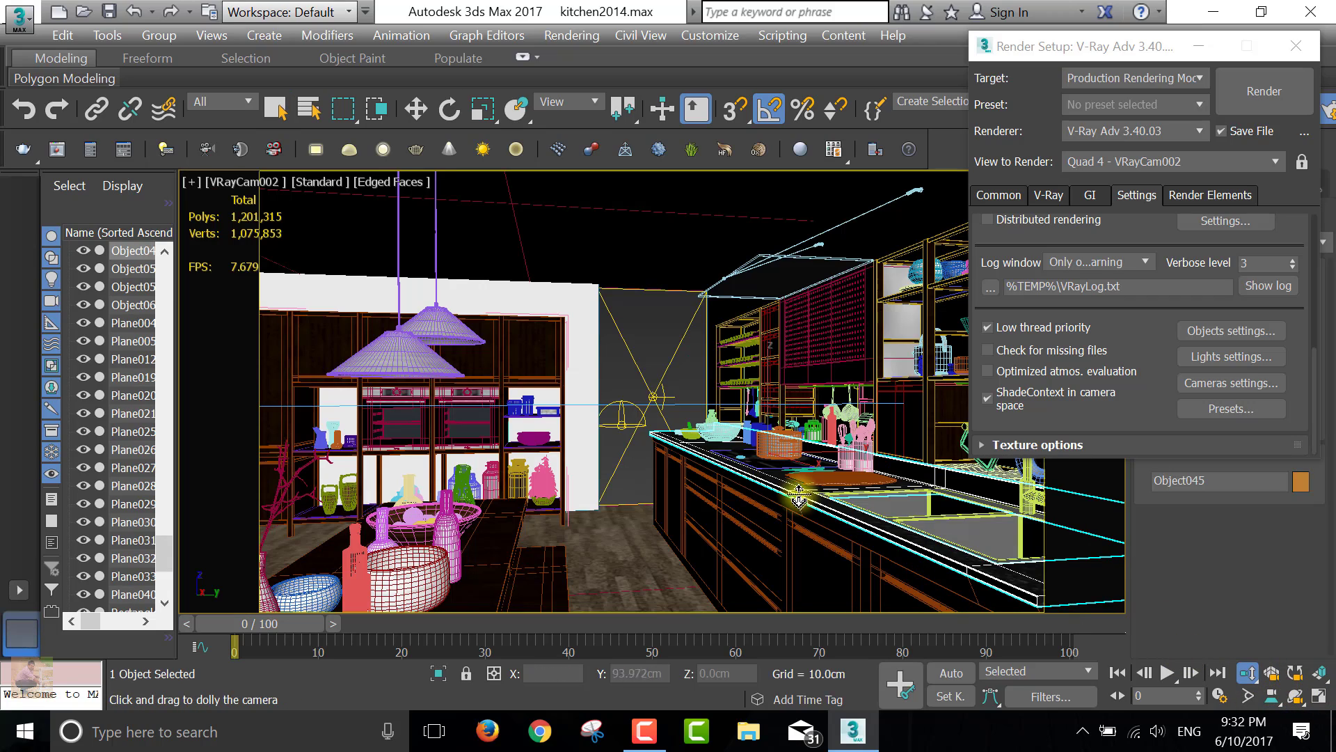
{"action": "mouse_move", "coordinate": [799, 497]}
{"action": "left_mouse_down"}
{"action": "mouse_move", "coordinate": [474, 440]}
{"action": "mouse_move", "coordinate": [602, 451]}
{"action": "left_mouse_up"}
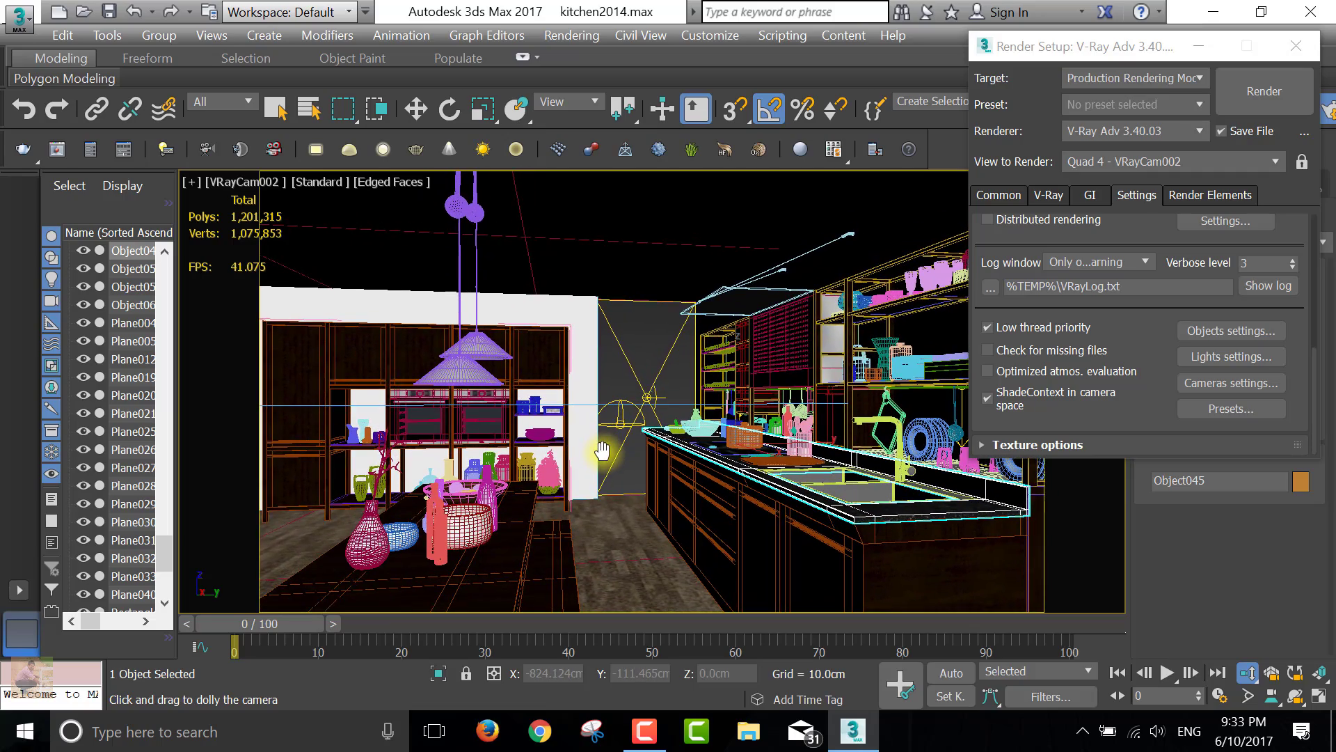
{"action": "left_click_drag", "start_coordinate": [602, 451], "coordinate": [602, 446]}
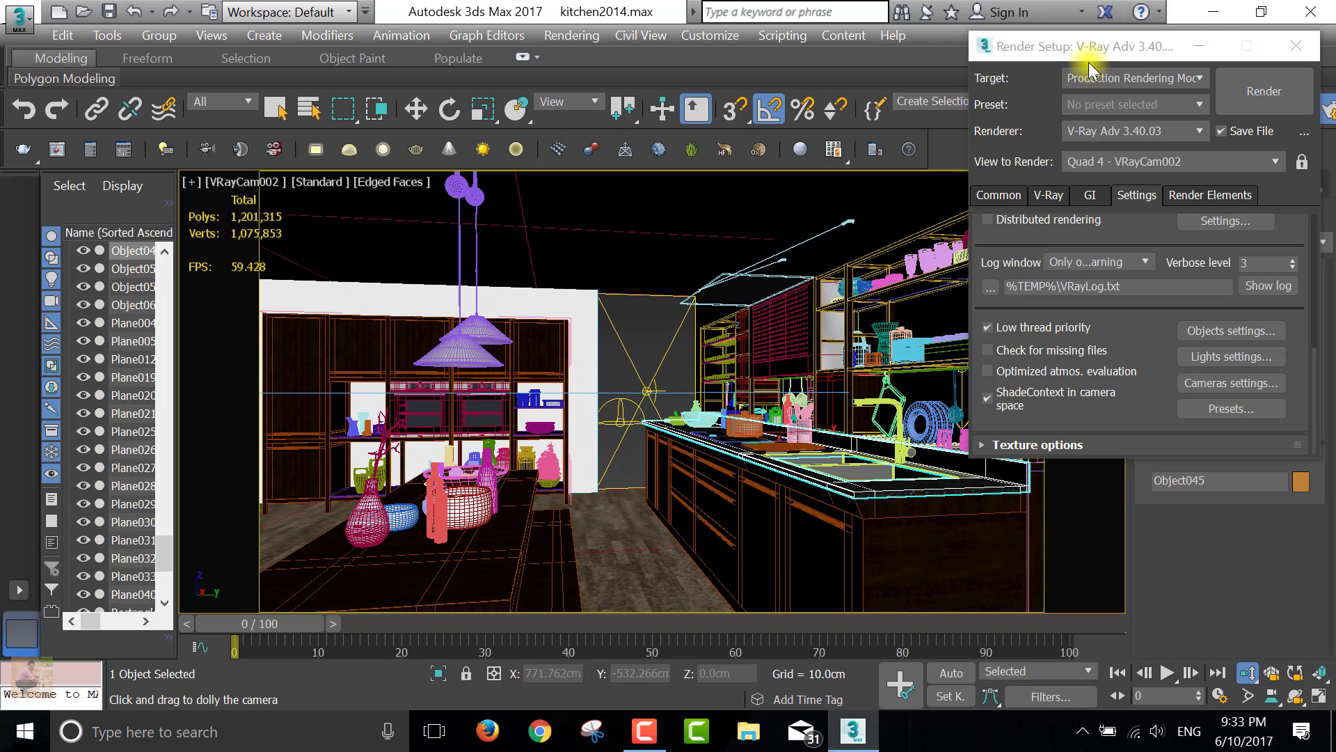
{"action": "mouse_move", "coordinate": [1088, 55]}
{"action": "left_mouse_down"}
{"action": "mouse_move", "coordinate": [497, 110]}
{"action": "mouse_move", "coordinate": [1167, 28]}
{"action": "left_mouse_up"}
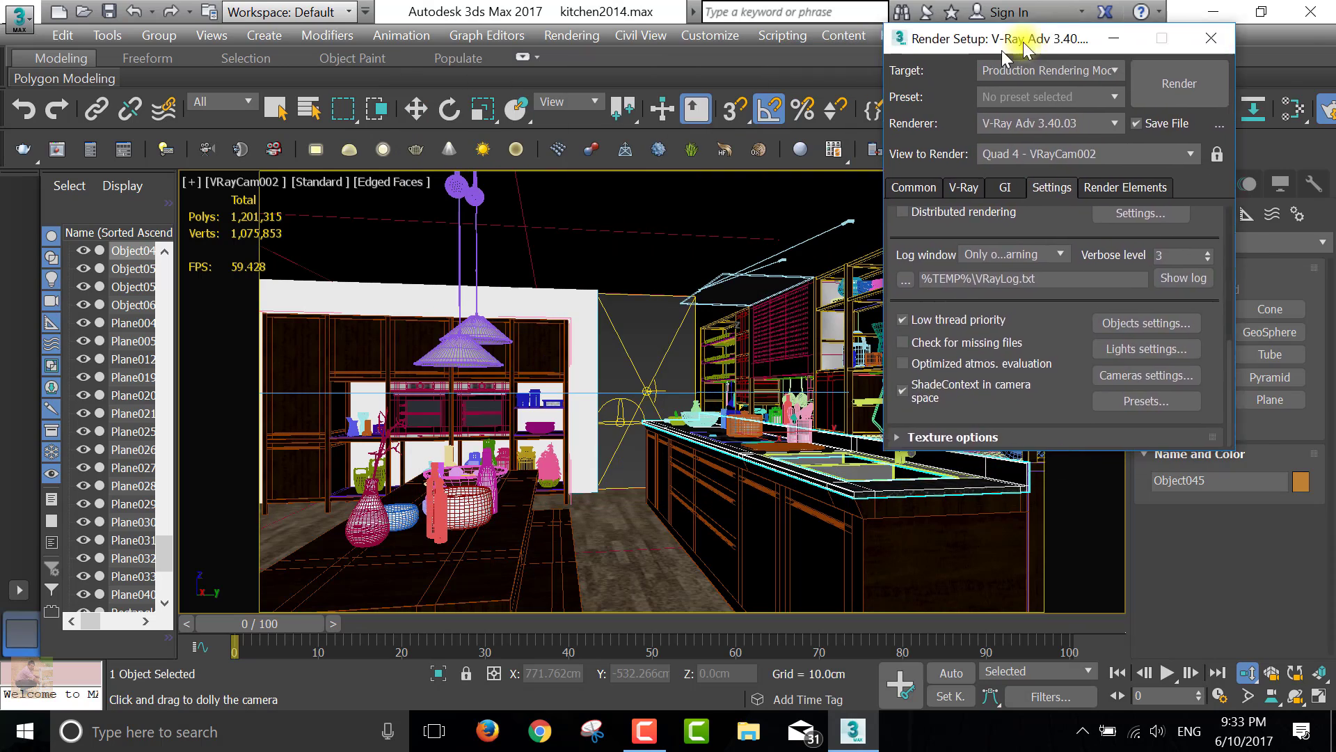
{"action": "left_click_drag", "start_coordinate": [793, 285], "coordinate": [793, 292]}
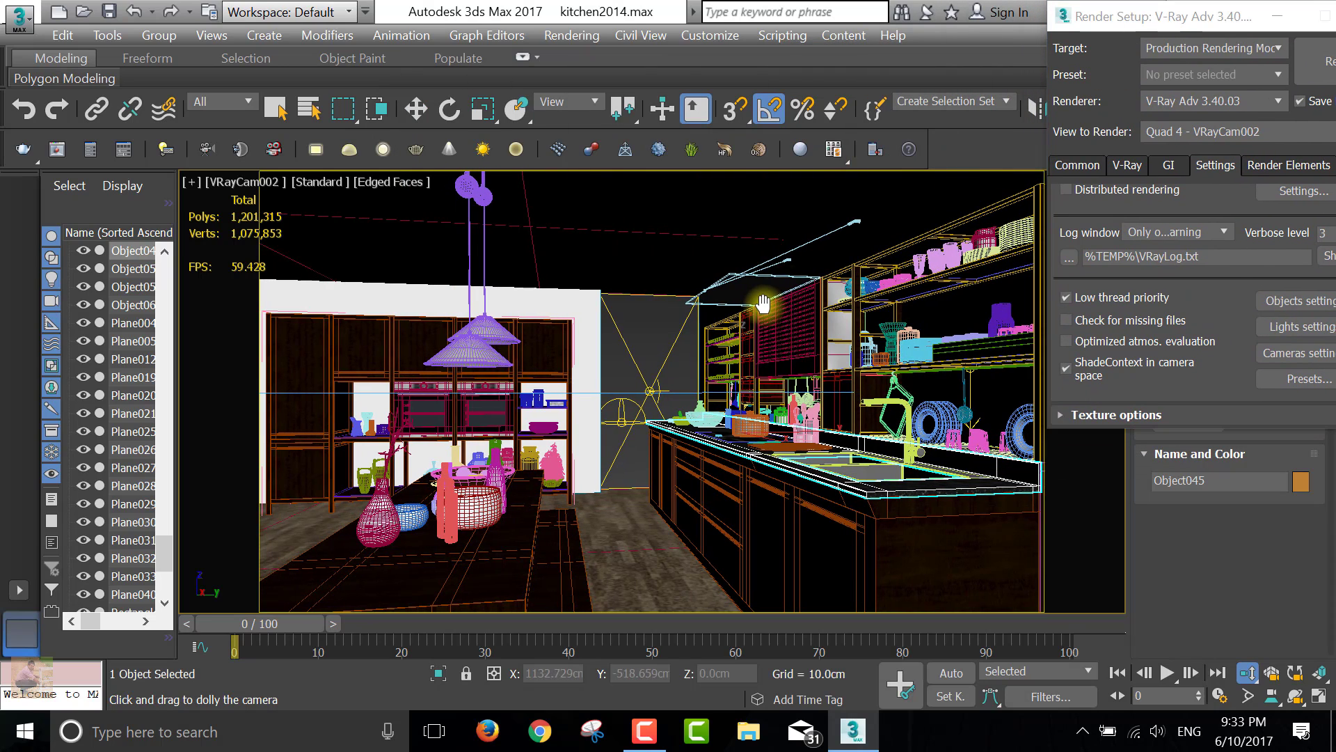
{"action": "left_click_drag", "start_coordinate": [1174, 26], "coordinate": [286, 25]}
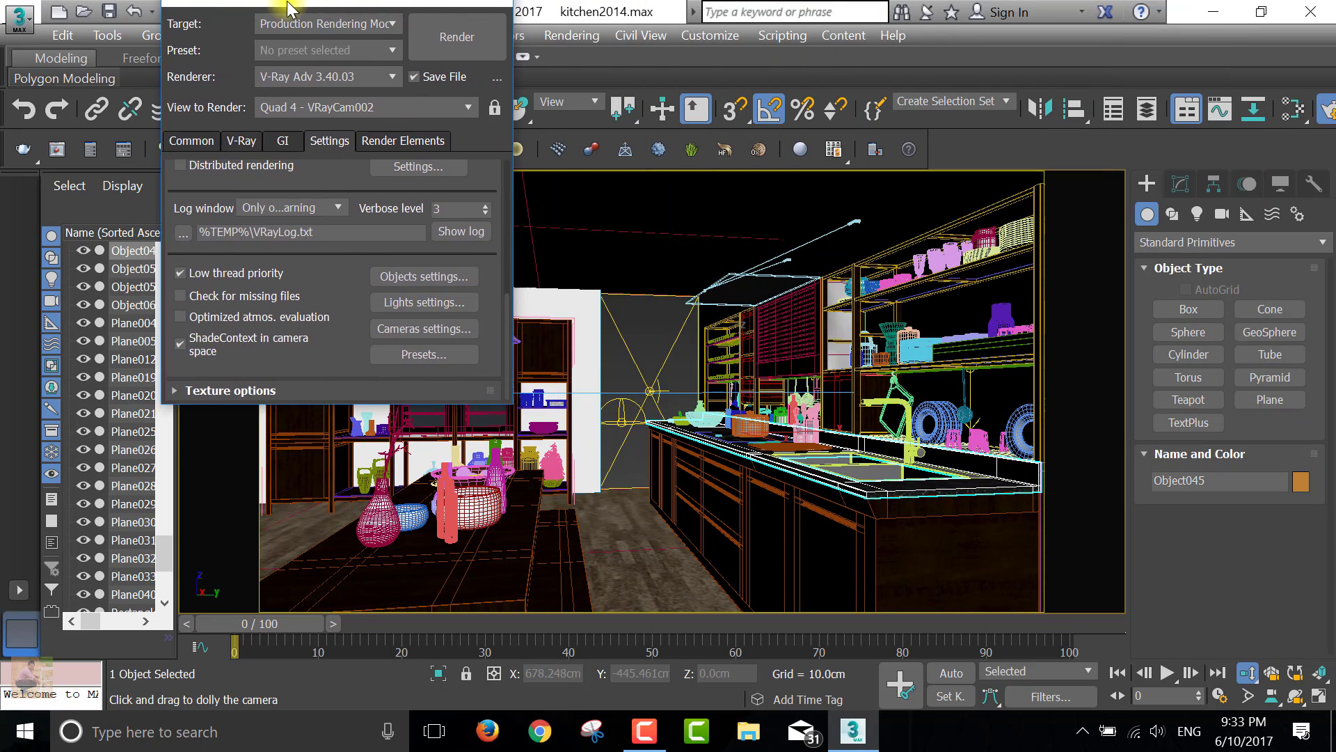
{"action": "left_click_drag", "start_coordinate": [820, 339], "coordinate": [820, 355]}
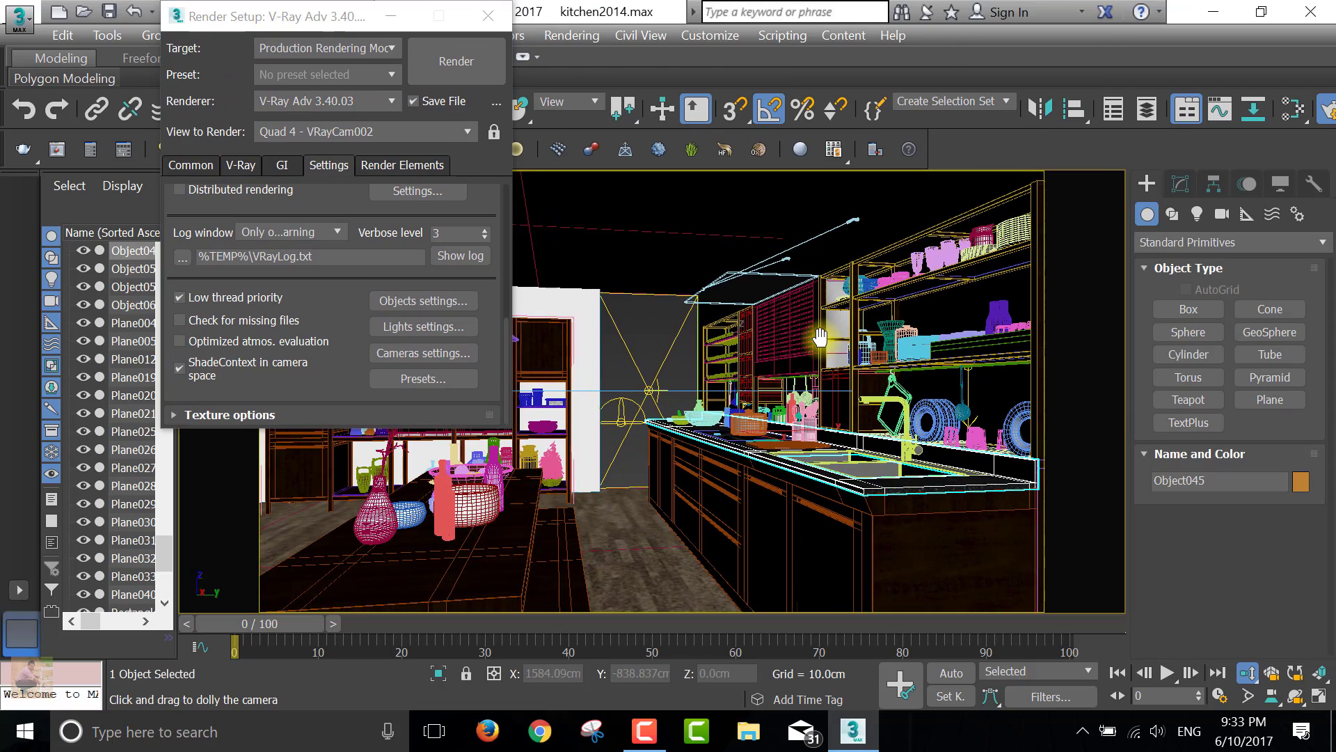
{"action": "mouse_move", "coordinate": [361, 15]}
{"action": "left_mouse_down"}
{"action": "mouse_move", "coordinate": [106, 308]}
{"action": "mouse_move", "coordinate": [1030, 23]}
{"action": "left_mouse_up"}
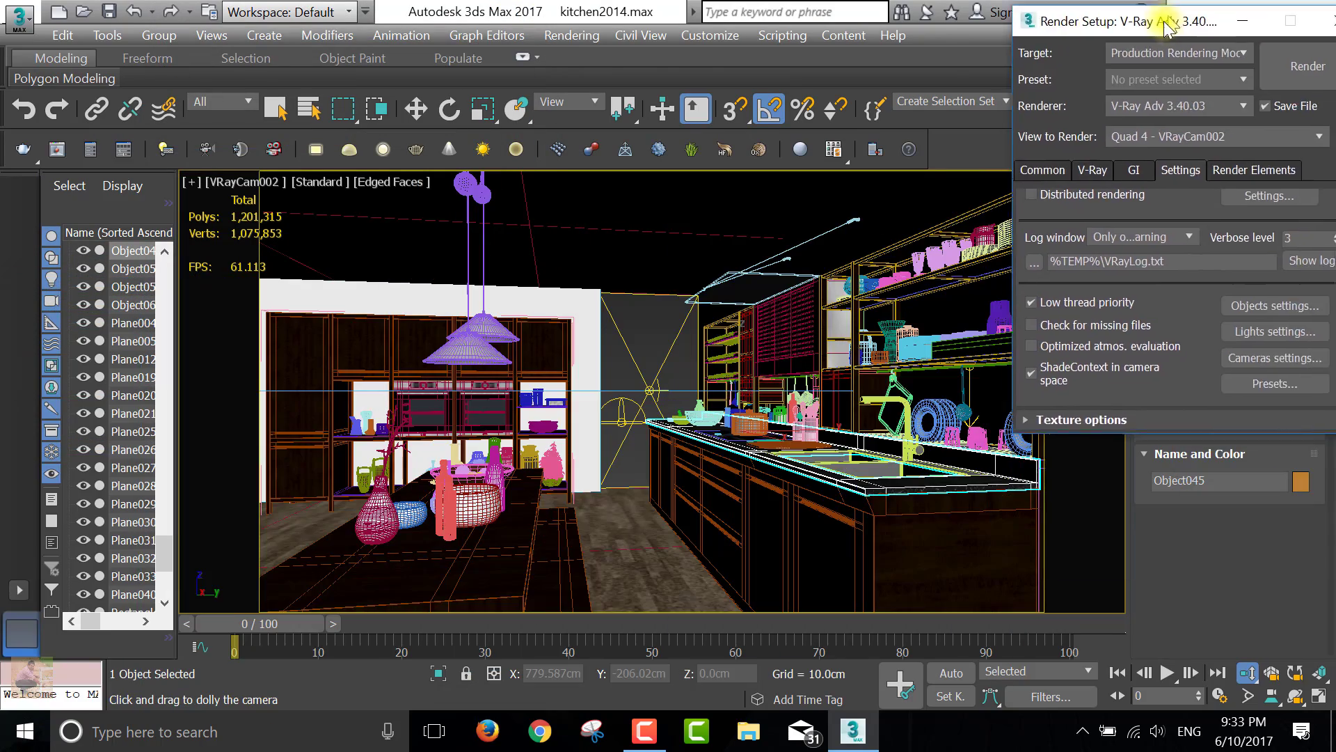
Step: Render the VRayCam002 view with V-Ray, then close the finished frame buffer
{"action": "left_click", "coordinate": [1166, 64]}
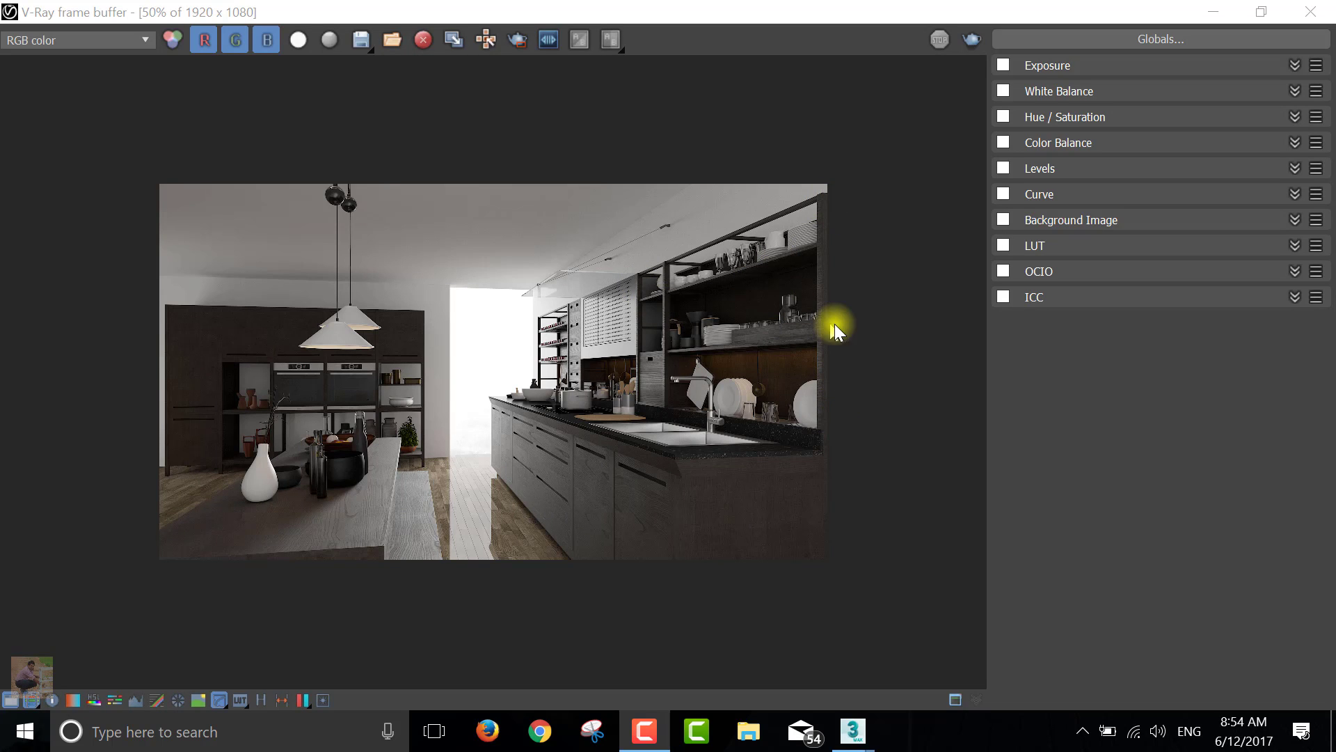
{"action": "left_click", "coordinate": [1261, 11]}
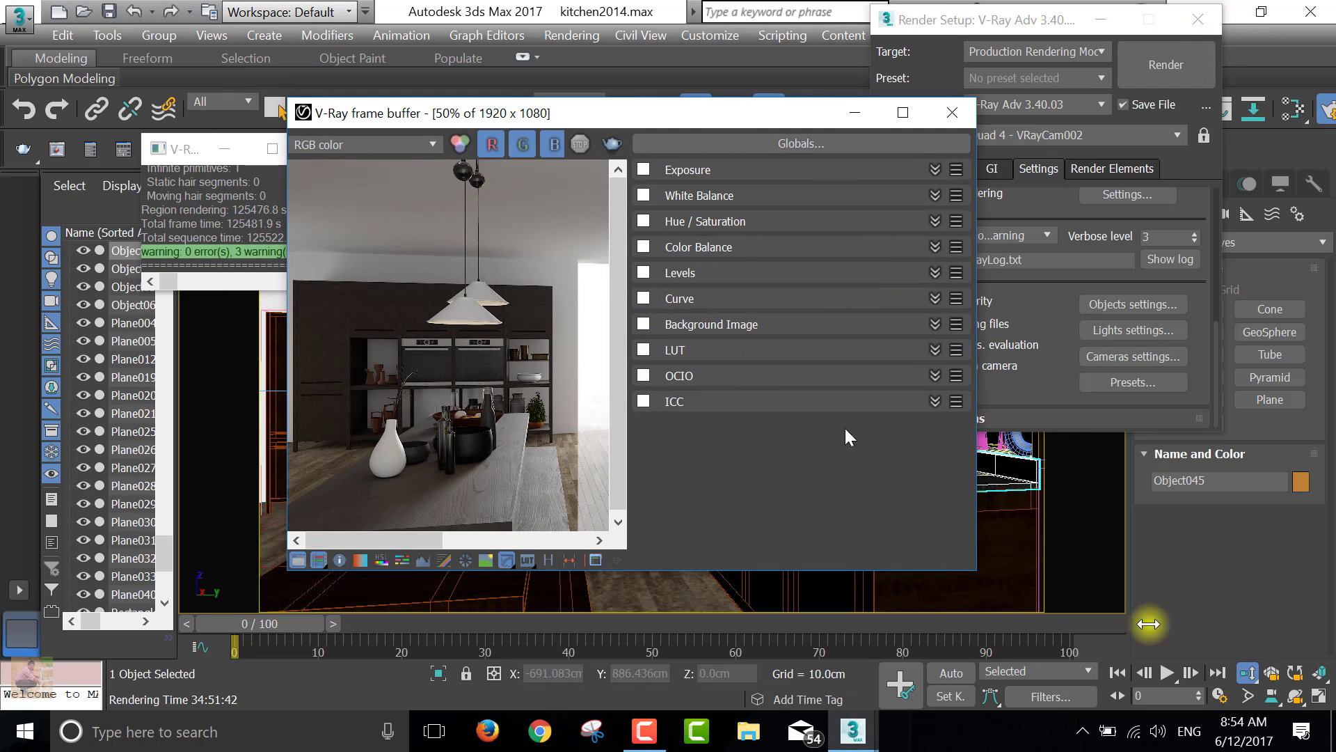
{"action": "left_click", "coordinate": [953, 112]}
Step: View Kitchen Render.png from the desktop in Windows Photos, then close Photos
{"action": "key", "text": "super+d"}
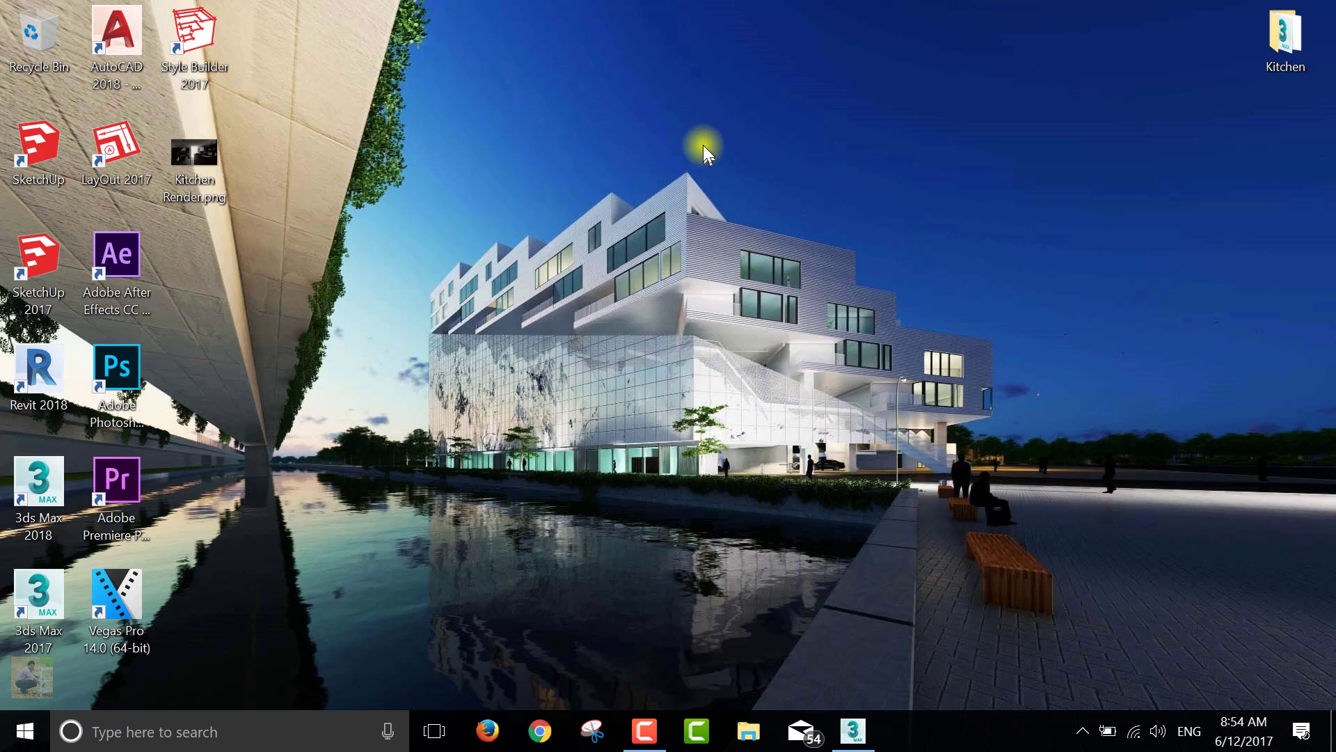
{"action": "right_click", "coordinate": [557, 118]}
{"action": "left_click", "coordinate": [612, 211]}
{"action": "double_click", "coordinate": [209, 161]}
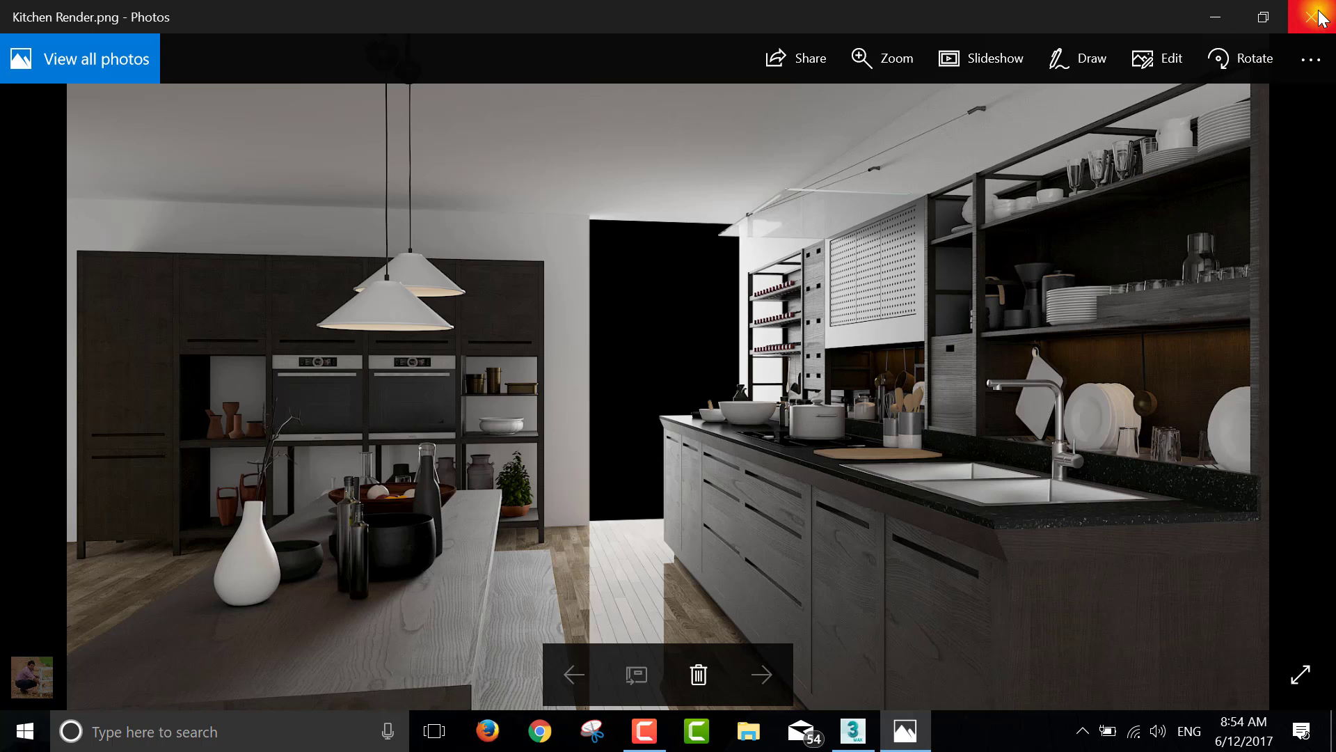
{"action": "left_click", "coordinate": [1311, 17]}
Step: Refresh the desktop twice and launch Adobe Photoshop from its desktop icon
{"action": "right_click", "coordinate": [507, 157]}
{"action": "left_click", "coordinate": [564, 243]}
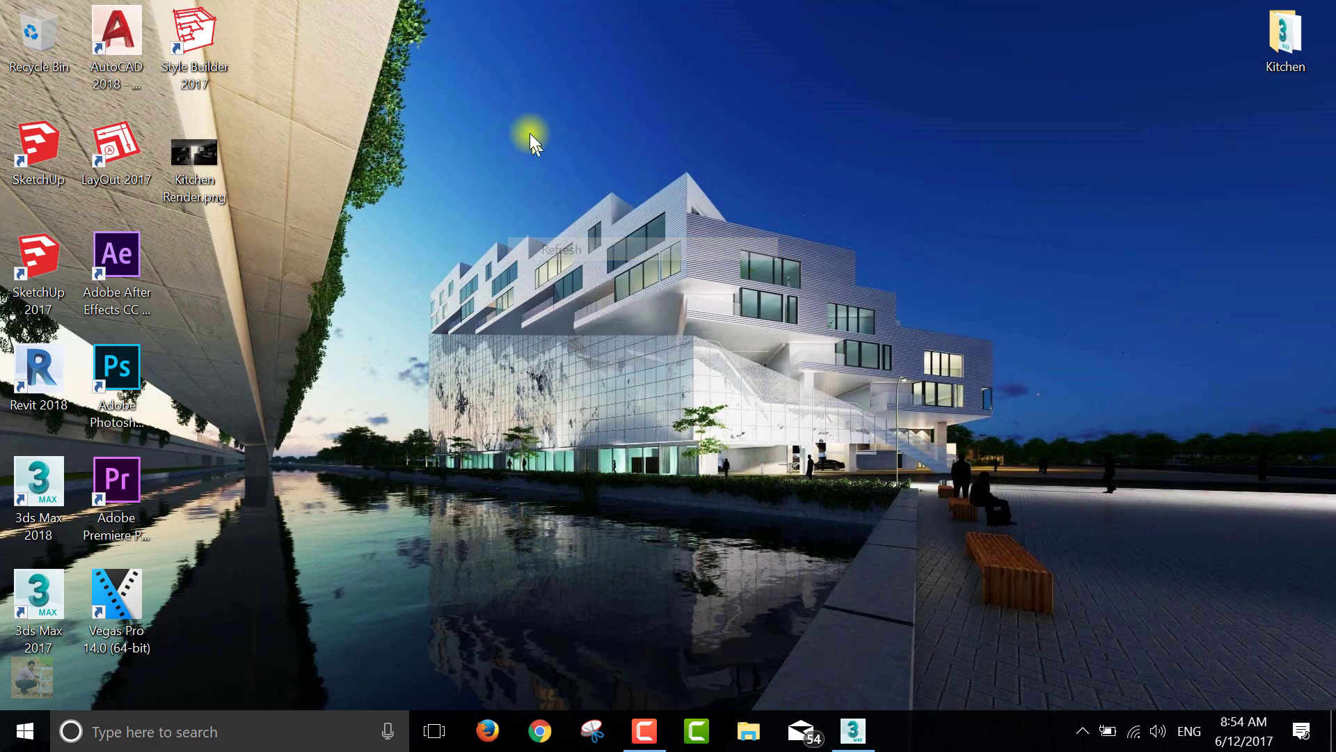
{"action": "right_click", "coordinate": [529, 132]}
{"action": "left_click", "coordinate": [570, 222]}
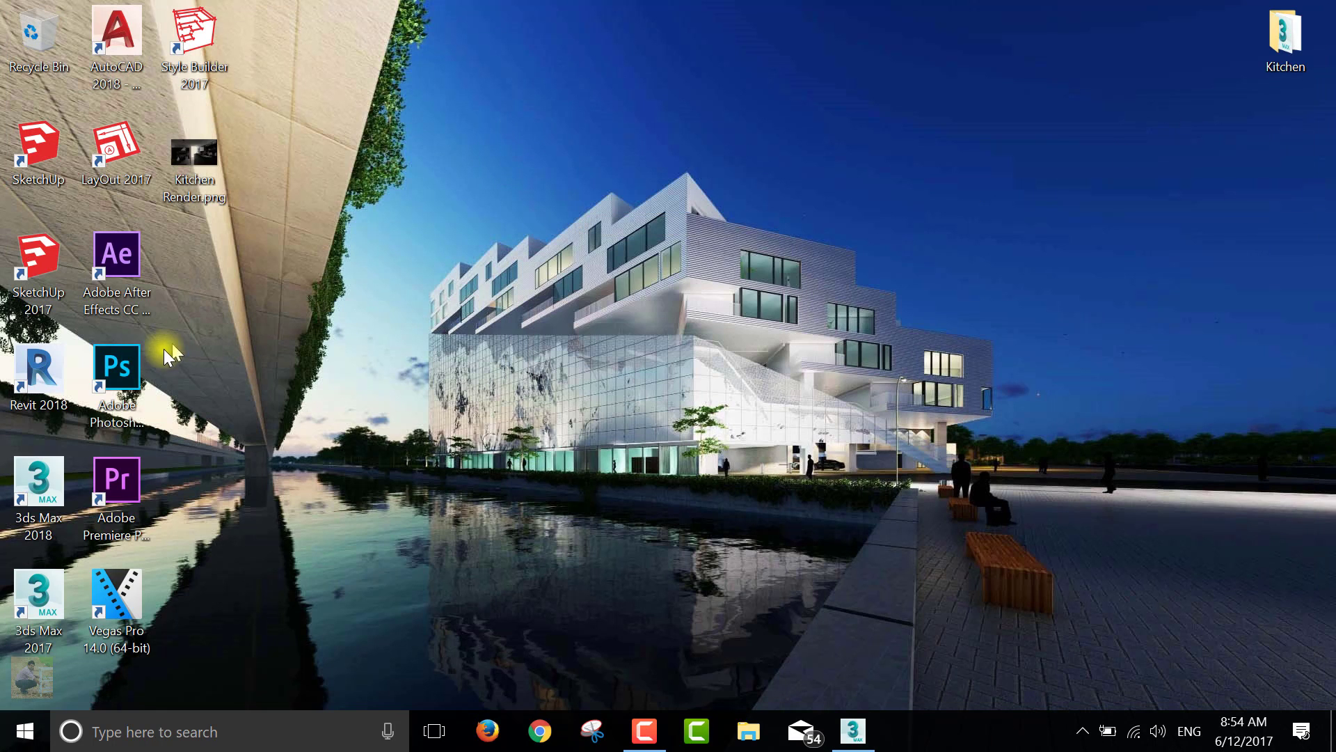
{"action": "left_click", "coordinate": [123, 362]}
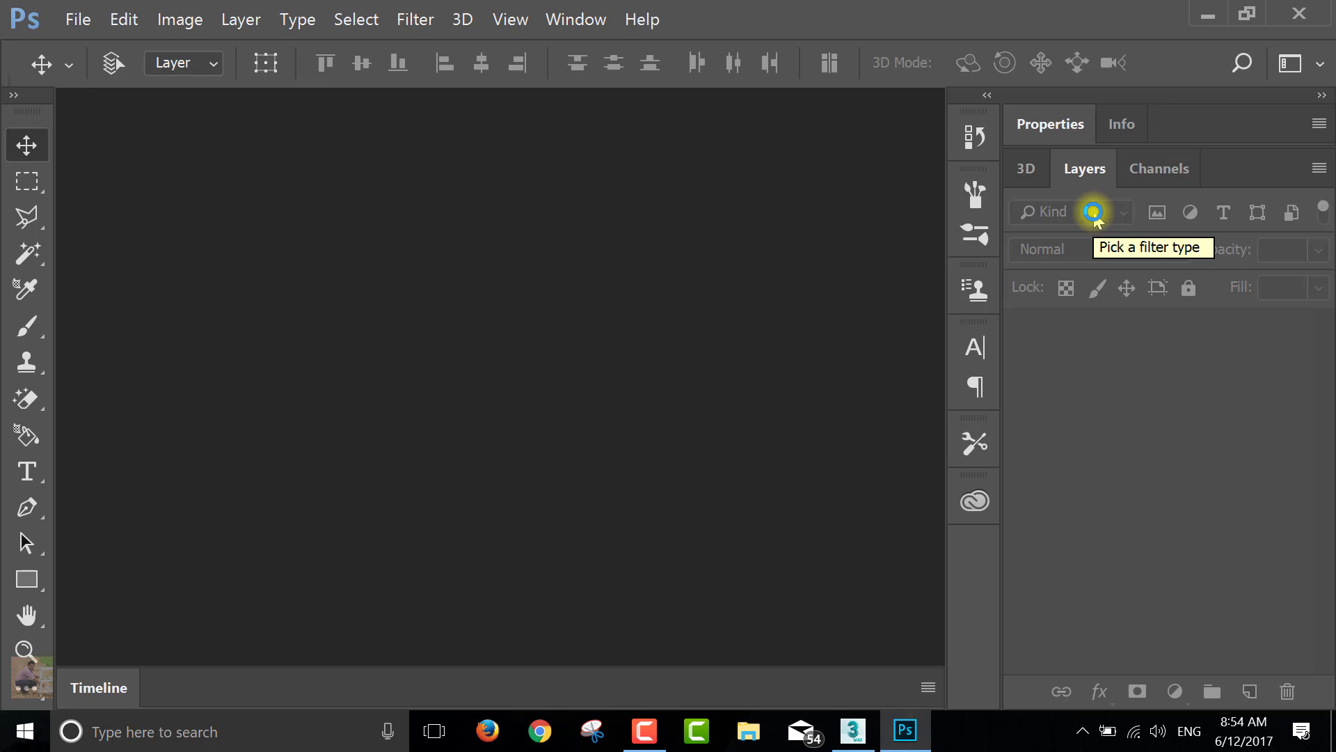
Step: Open Kitchen Render.png from the Desktop in Photoshop using the Camera Raw format
{"action": "left_click", "coordinate": [75, 18]}
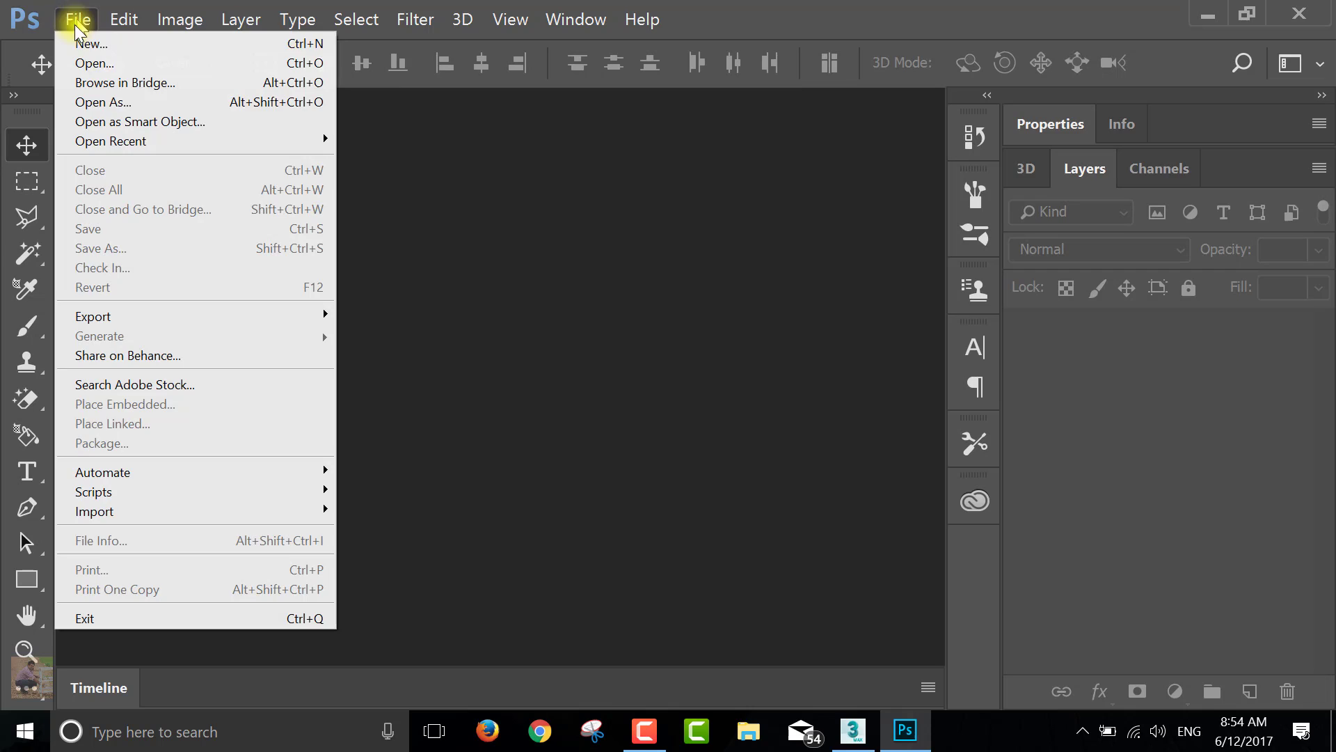
{"action": "left_click", "coordinate": [107, 101]}
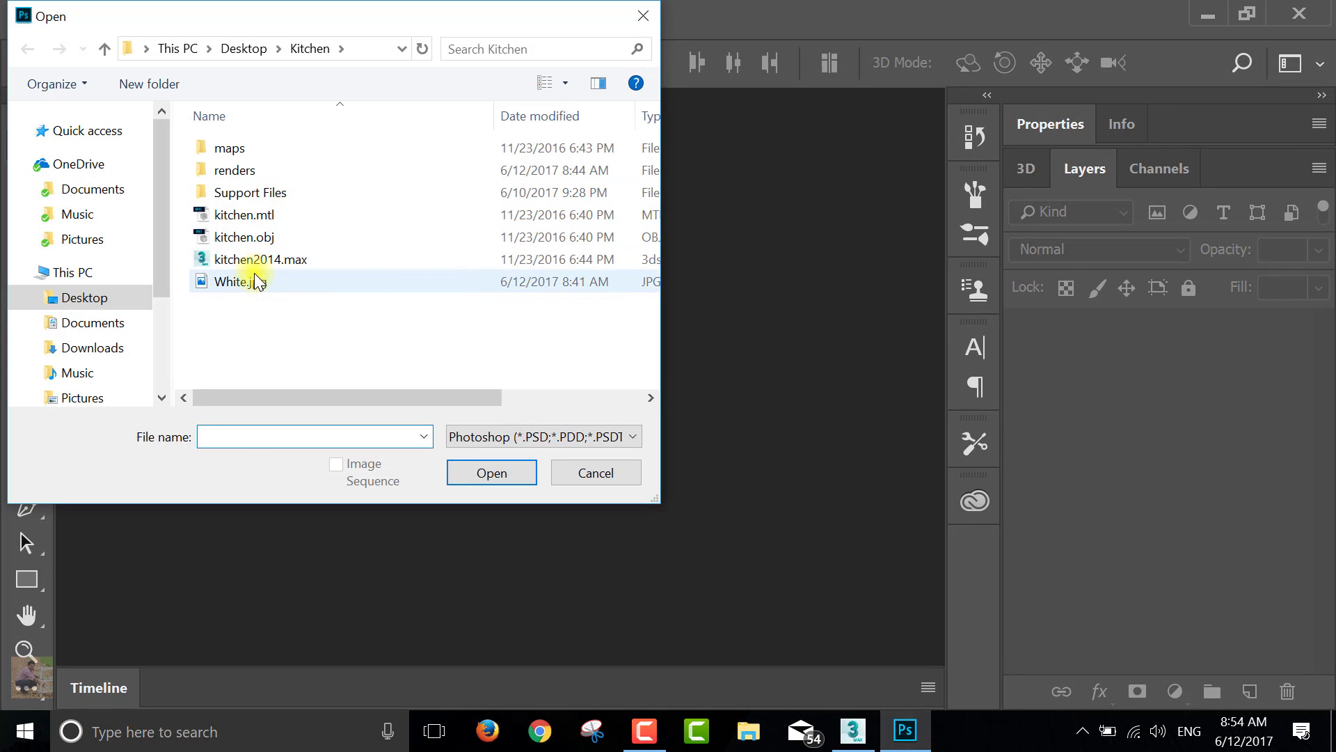
{"action": "left_click", "coordinate": [258, 282]}
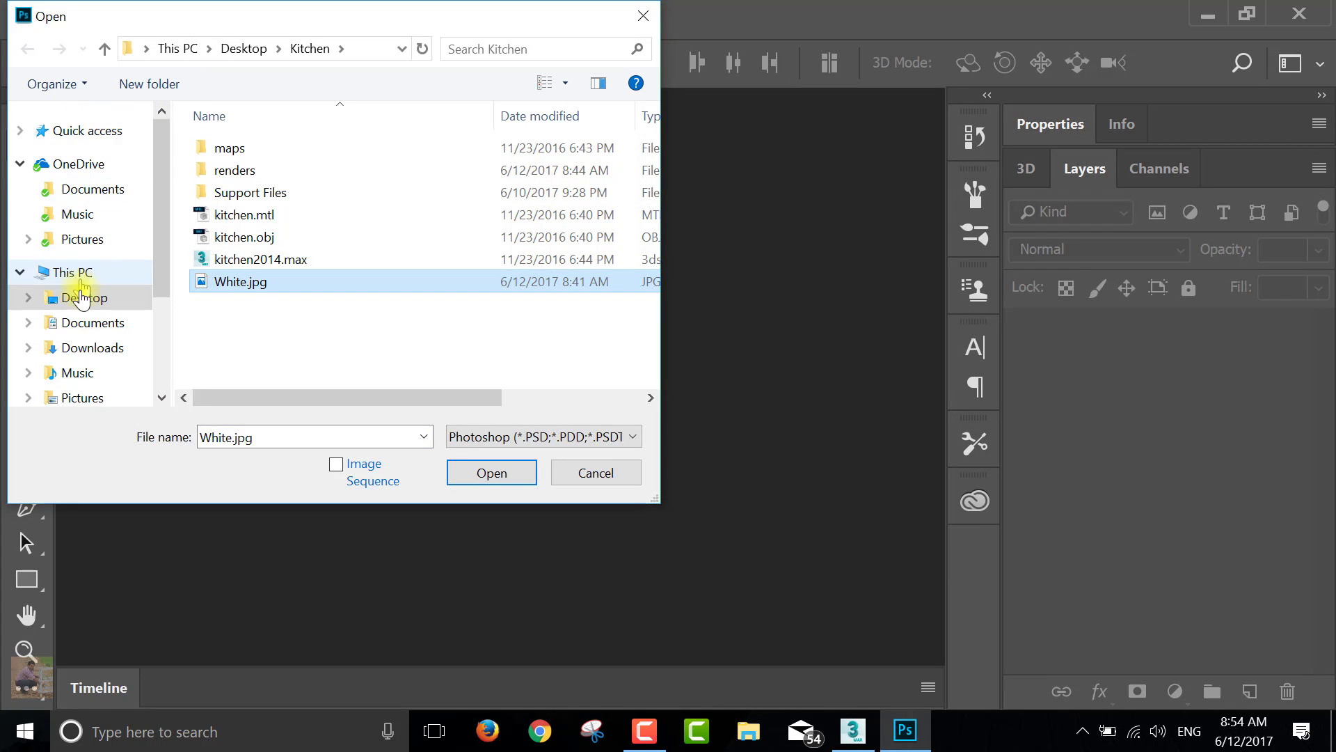
{"action": "left_click", "coordinate": [81, 297]}
{"action": "left_click", "coordinate": [356, 341]}
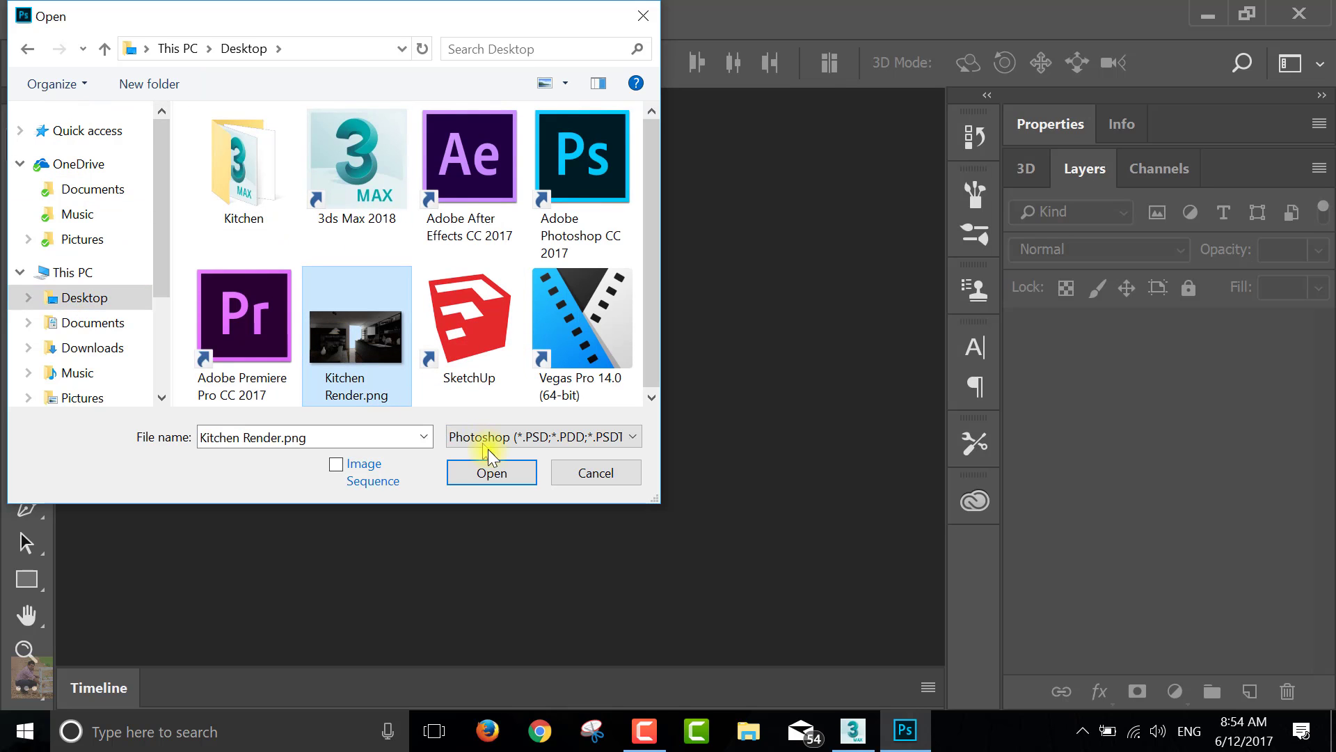
{"action": "left_click", "coordinate": [486, 436]}
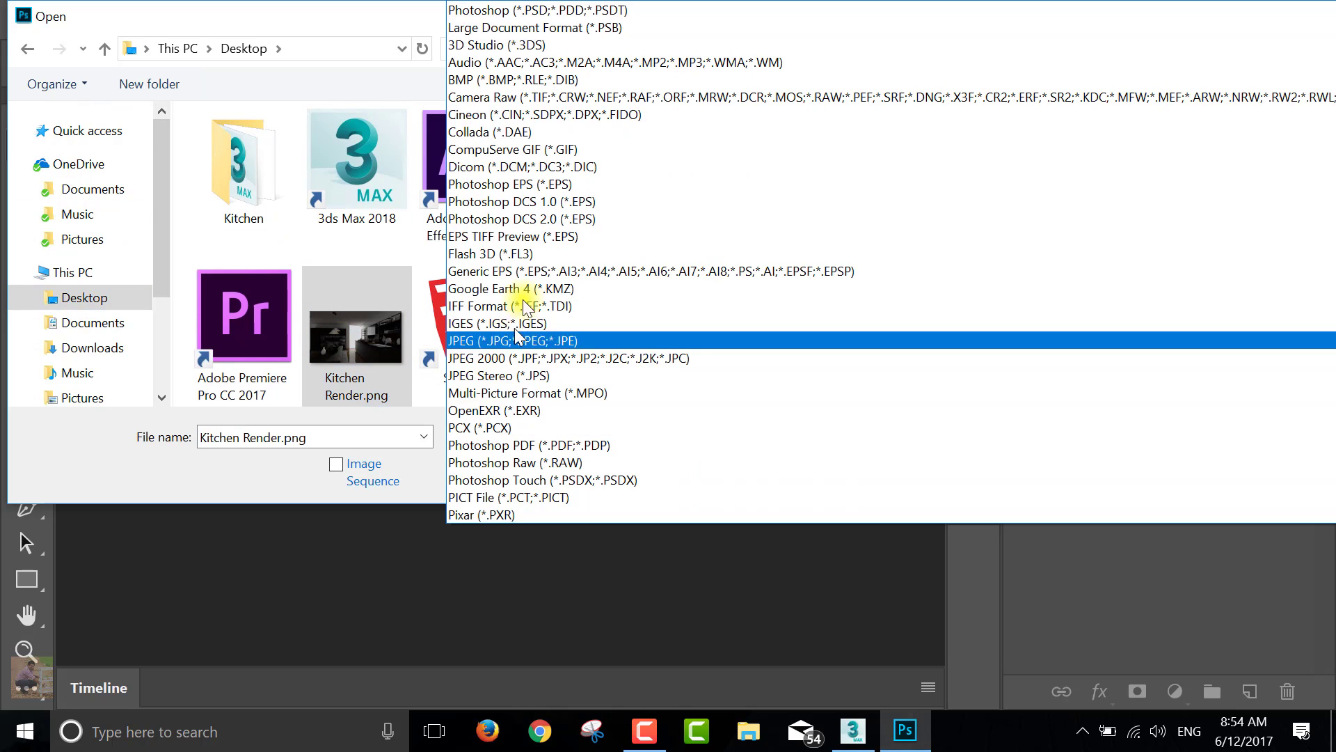
{"action": "left_click", "coordinate": [557, 97]}
{"action": "left_click", "coordinate": [486, 481]}
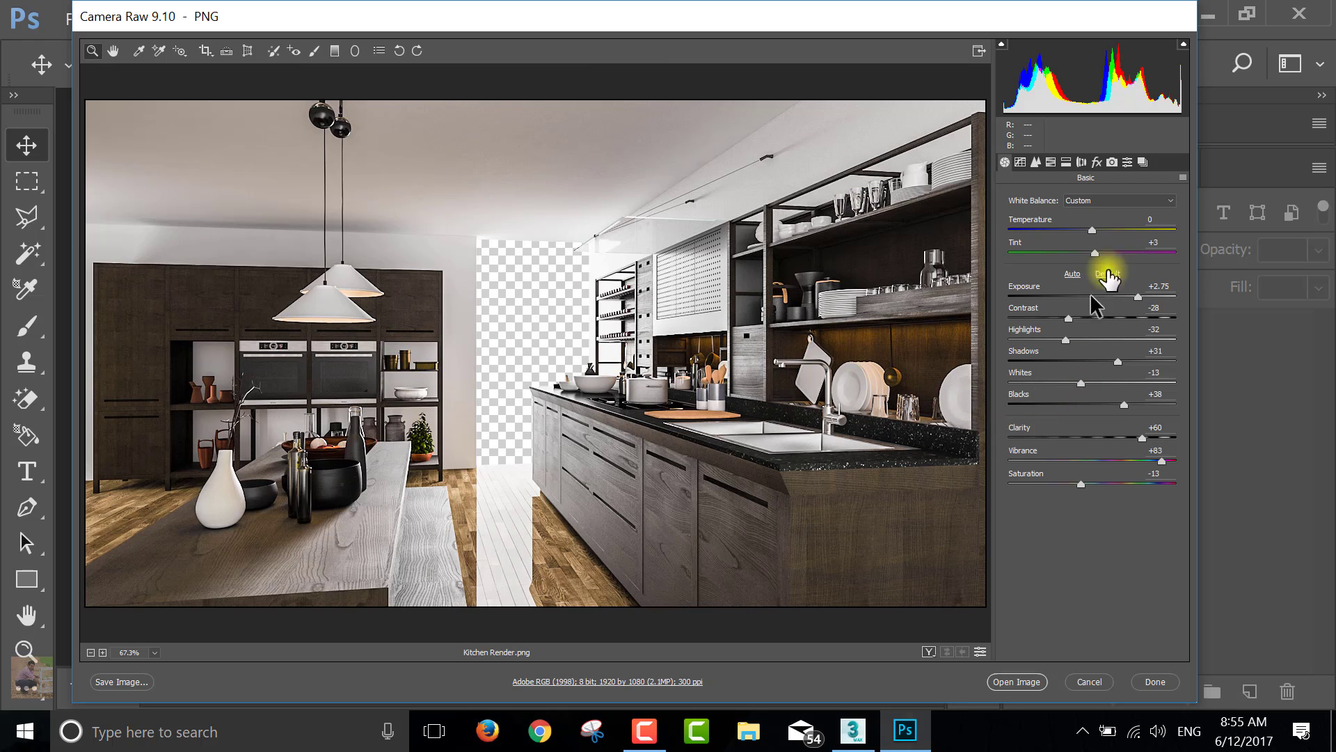
Step: In Camera Raw set Temperature +4 and Exposure +2.40, then open the image in Photoshop
{"action": "left_click_drag", "start_coordinate": [1096, 228], "coordinate": [1104, 265]}
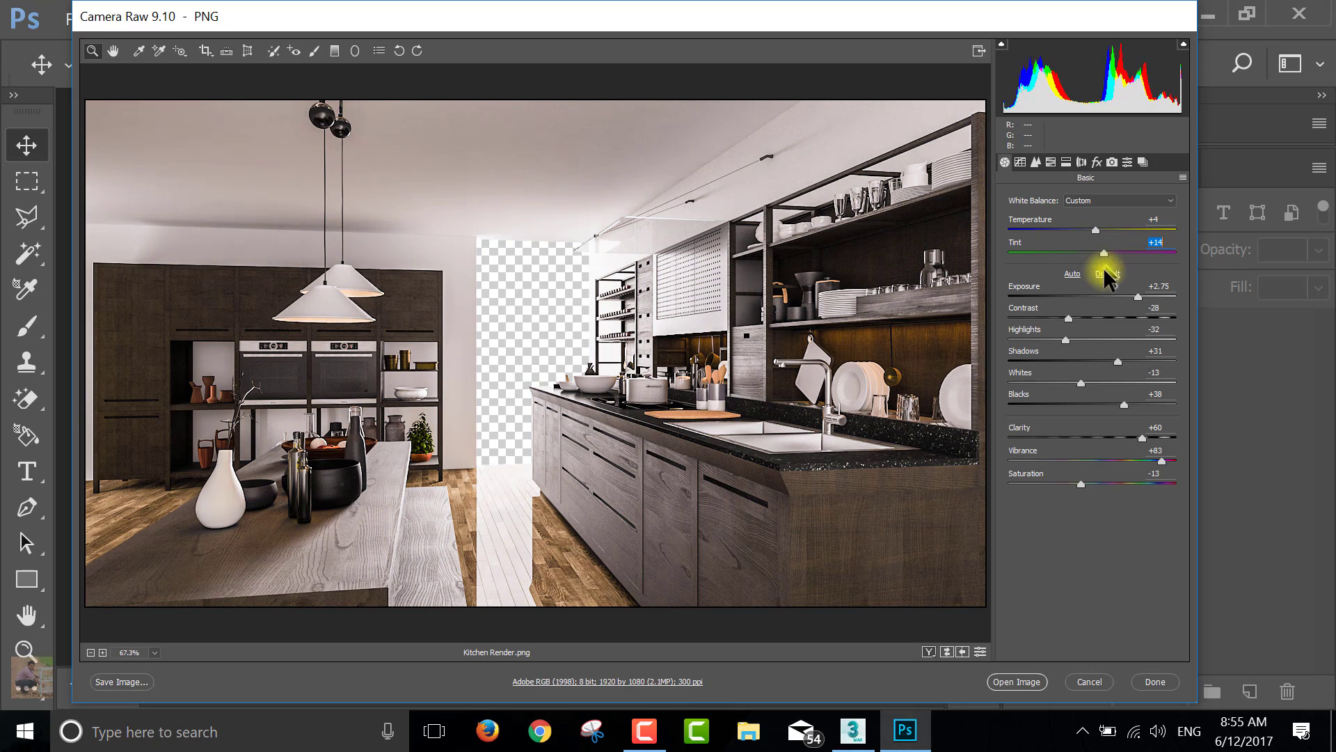
{"action": "left_click", "coordinate": [1136, 295]}
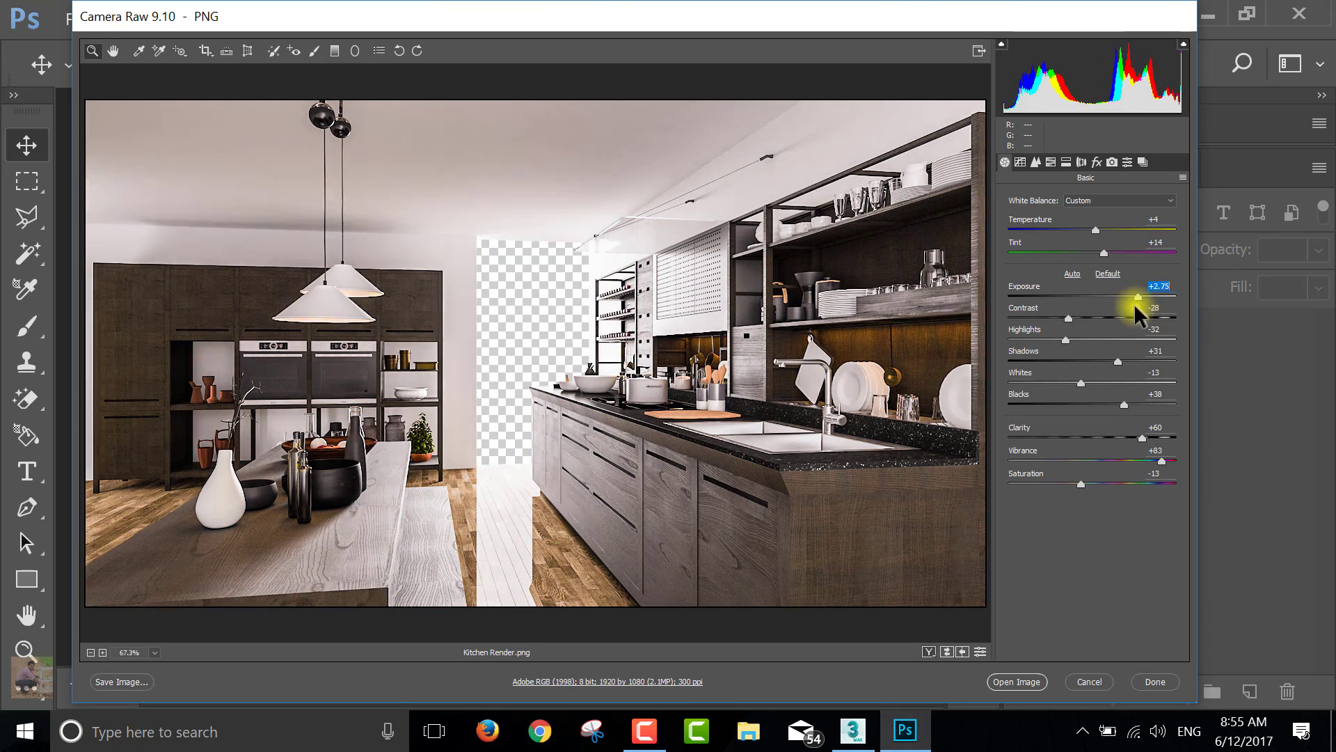
{"action": "mouse_move", "coordinate": [1134, 303]}
{"action": "left_mouse_down"}
{"action": "mouse_move", "coordinate": [1104, 327]}
{"action": "mouse_move", "coordinate": [1110, 340]}
{"action": "mouse_move", "coordinate": [1069, 348]}
{"action": "mouse_move", "coordinate": [1152, 357]}
{"action": "mouse_move", "coordinate": [1111, 360]}
{"action": "mouse_move", "coordinate": [1159, 400]}
{"action": "mouse_move", "coordinate": [1109, 404]}
{"action": "mouse_move", "coordinate": [1095, 420]}
{"action": "mouse_move", "coordinate": [1105, 448]}
{"action": "mouse_move", "coordinate": [1139, 442]}
{"action": "mouse_move", "coordinate": [1093, 482]}
{"action": "left_mouse_up"}
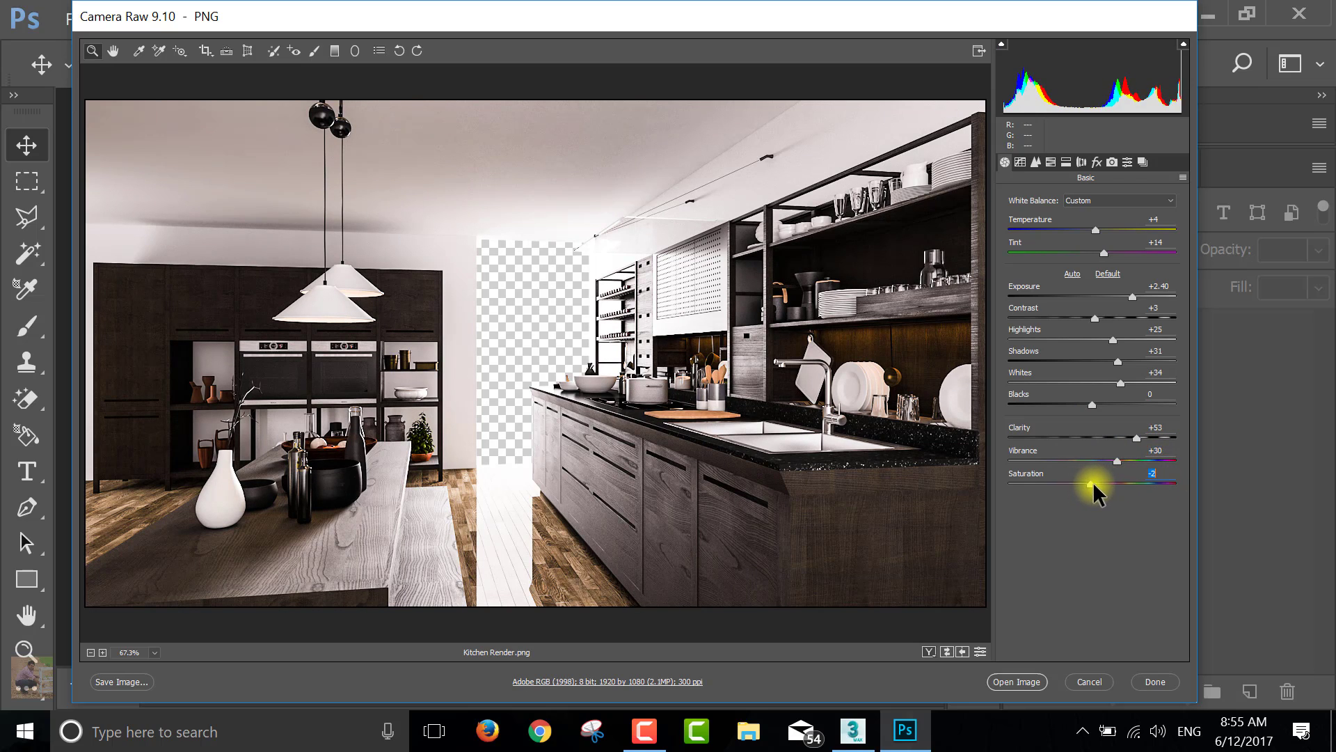
{"action": "left_click", "coordinate": [993, 680]}
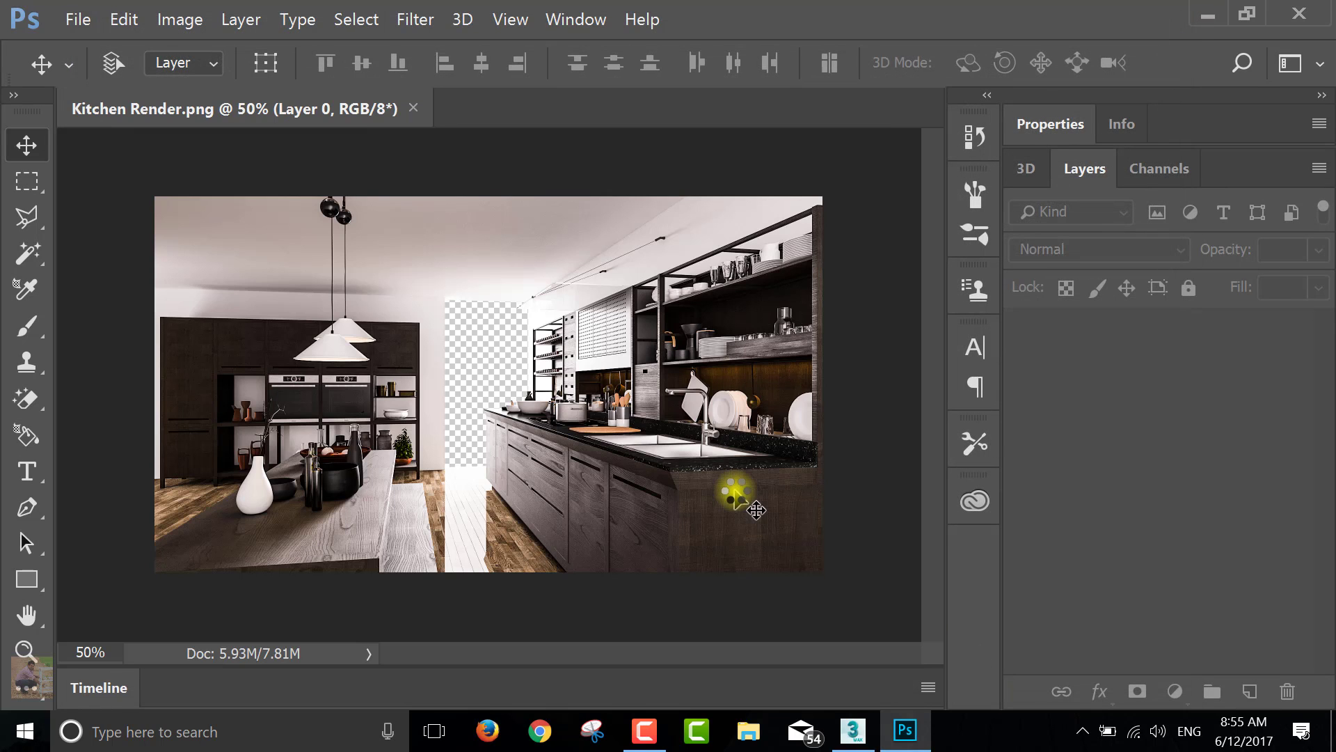
Step: Open White.jpg from the Kitchen folder beside the floating render and copy its layer into Kitchen Render.png
{"action": "left_click_drag", "start_coordinate": [227, 108], "coordinate": [278, 167]}
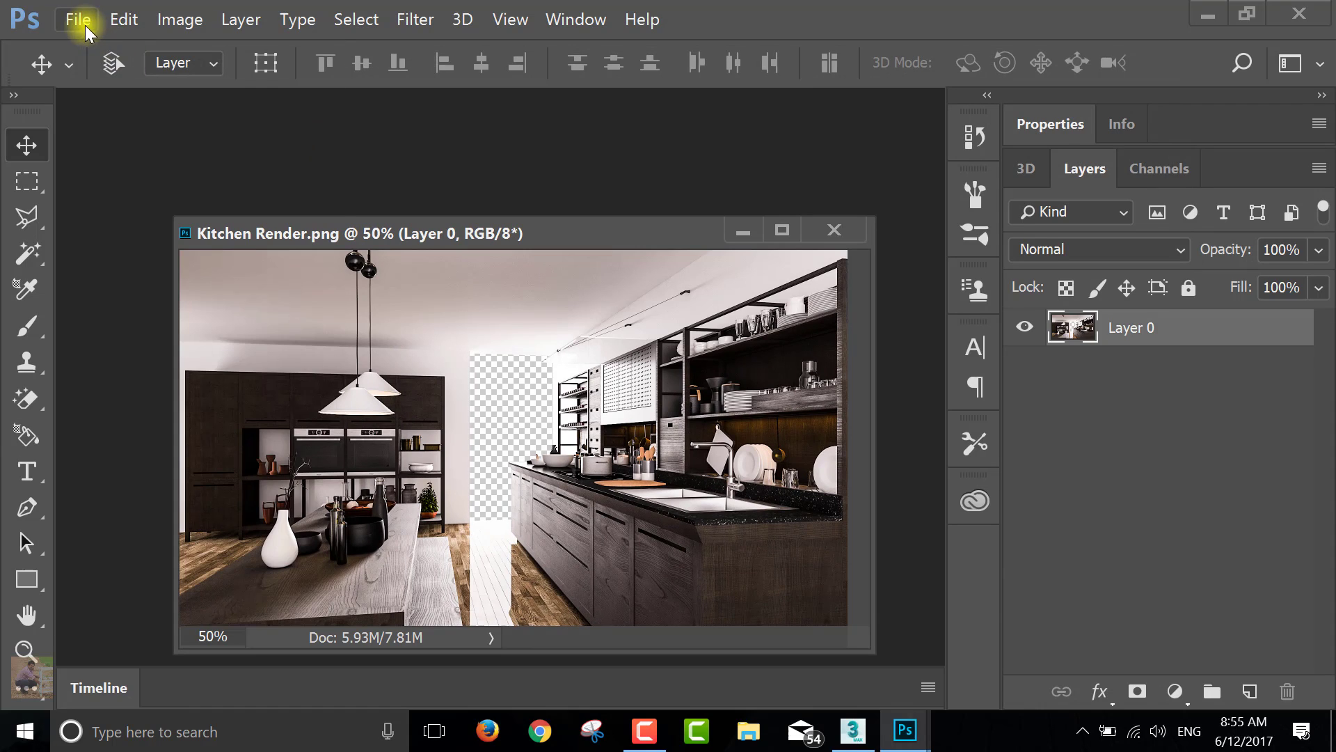
{"action": "left_click", "coordinate": [78, 20]}
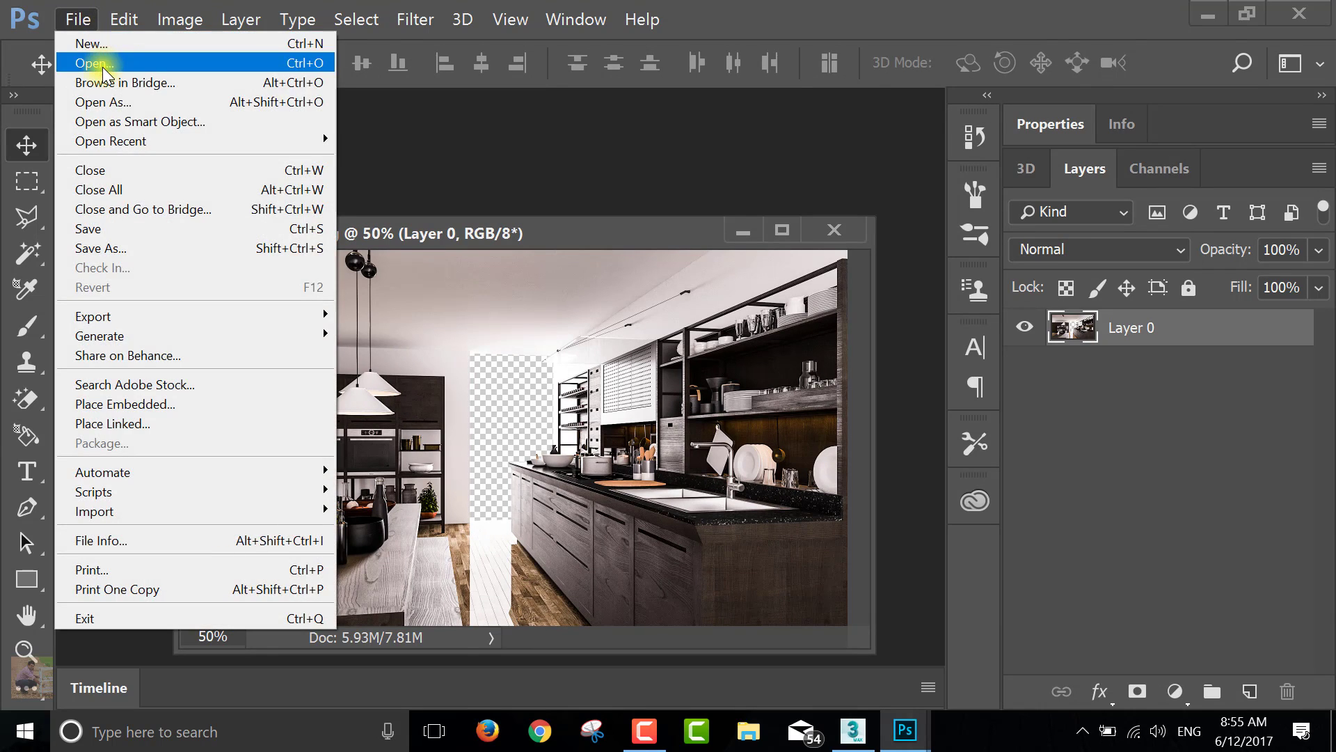
{"action": "left_click", "coordinate": [90, 58]}
{"action": "double_click", "coordinate": [264, 160]}
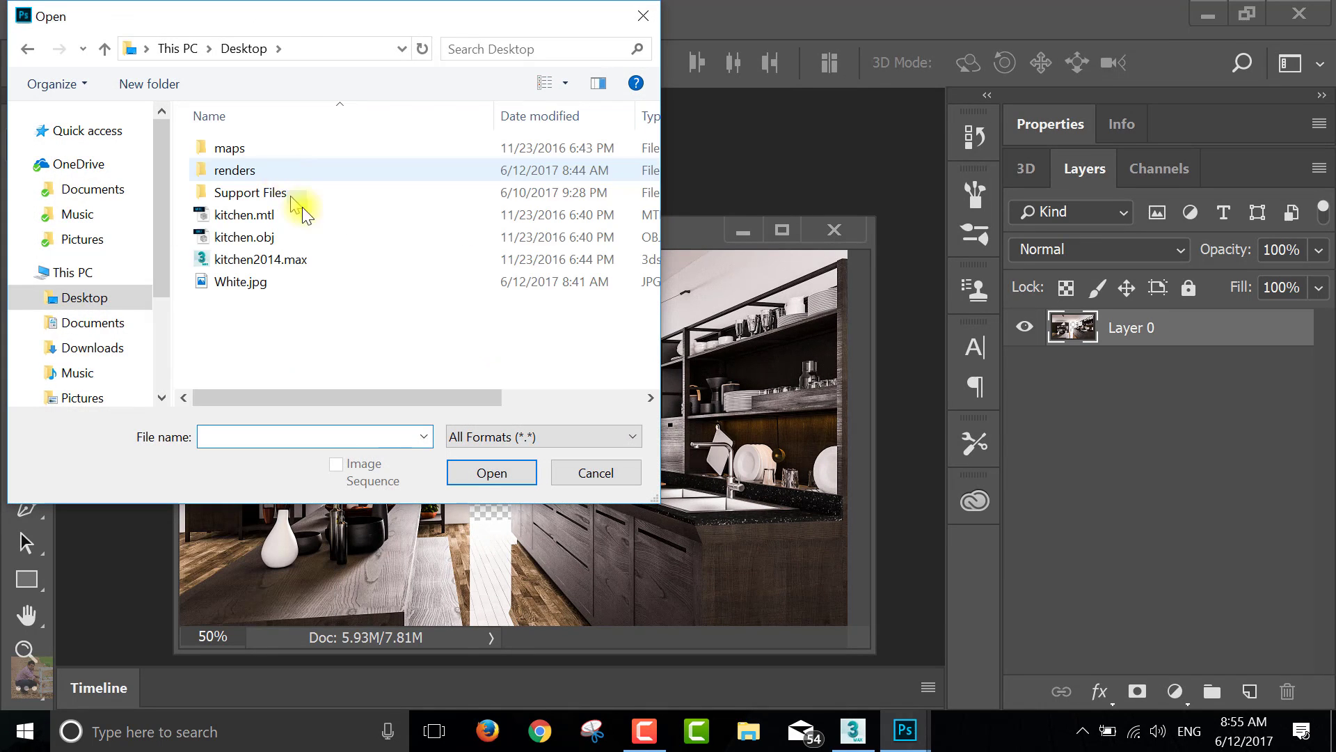
{"action": "left_click", "coordinate": [247, 285]}
{"action": "left_click", "coordinate": [527, 479]}
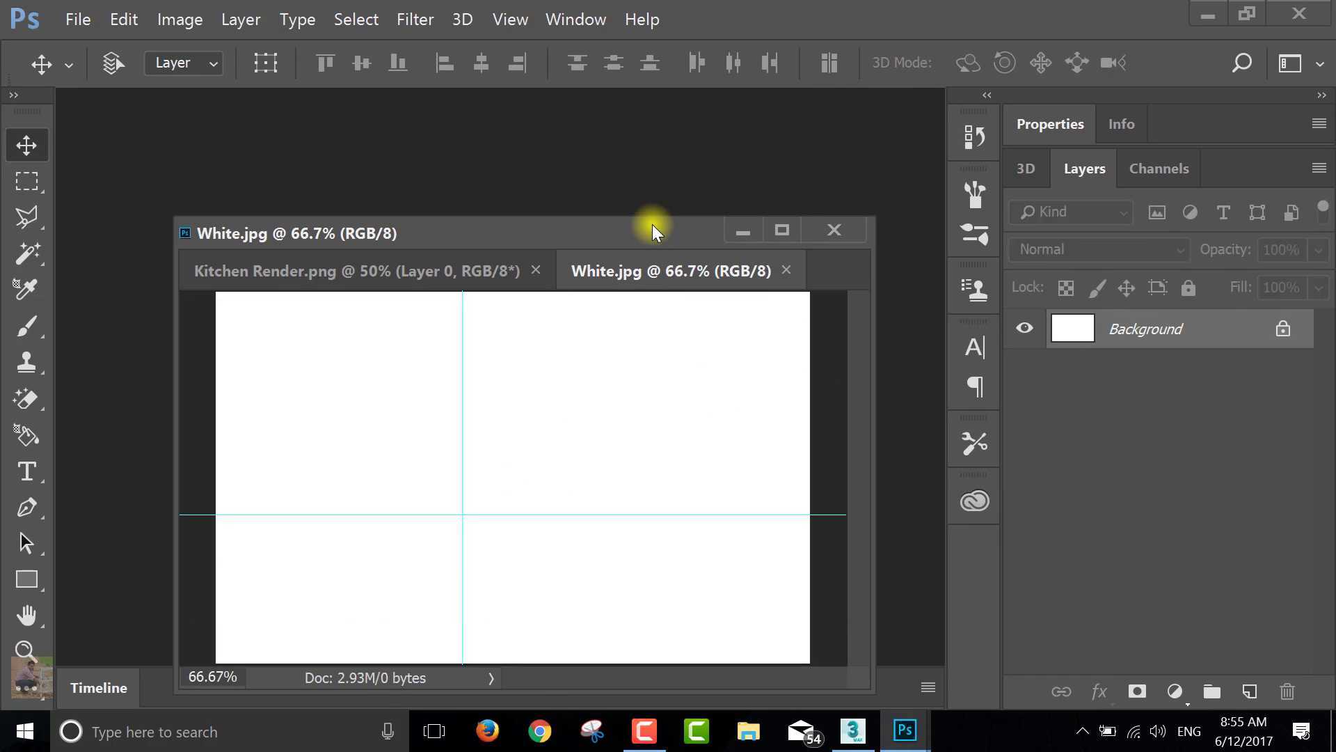
{"action": "mouse_move", "coordinate": [650, 224]}
{"action": "left_mouse_down"}
{"action": "mouse_move", "coordinate": [633, 107]}
{"action": "mouse_move", "coordinate": [801, 300]}
{"action": "left_mouse_up"}
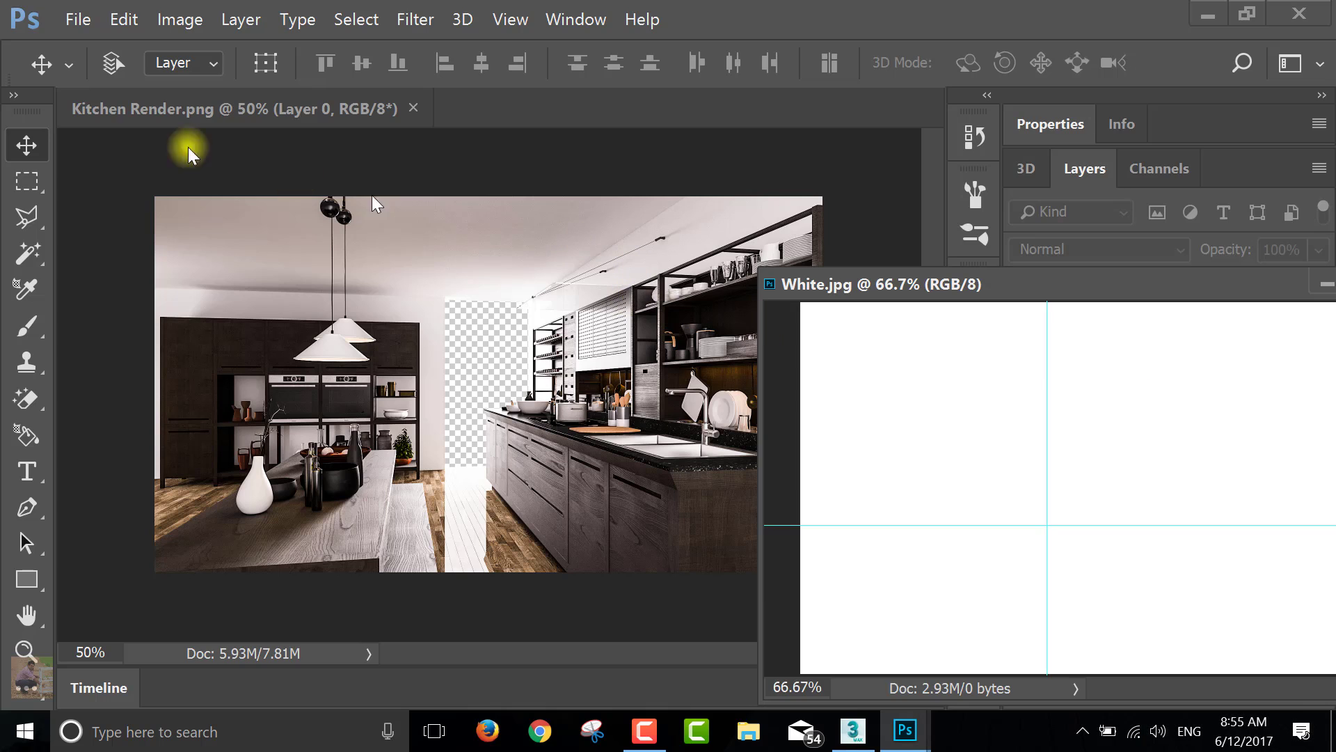
{"action": "left_click_drag", "start_coordinate": [940, 478], "coordinate": [555, 389]}
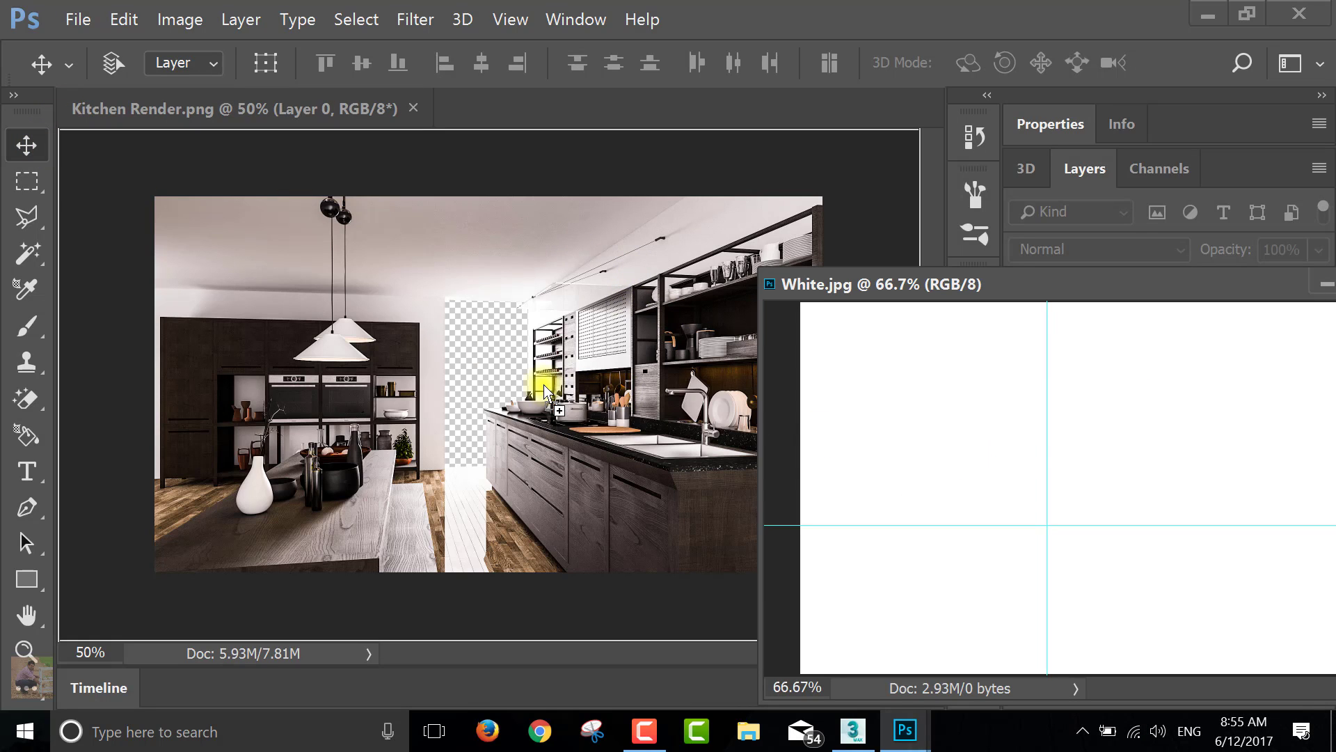
Step: Accept the profile mismatch and move the white fill layer below Layer 0
{"action": "left_click", "coordinate": [810, 390]}
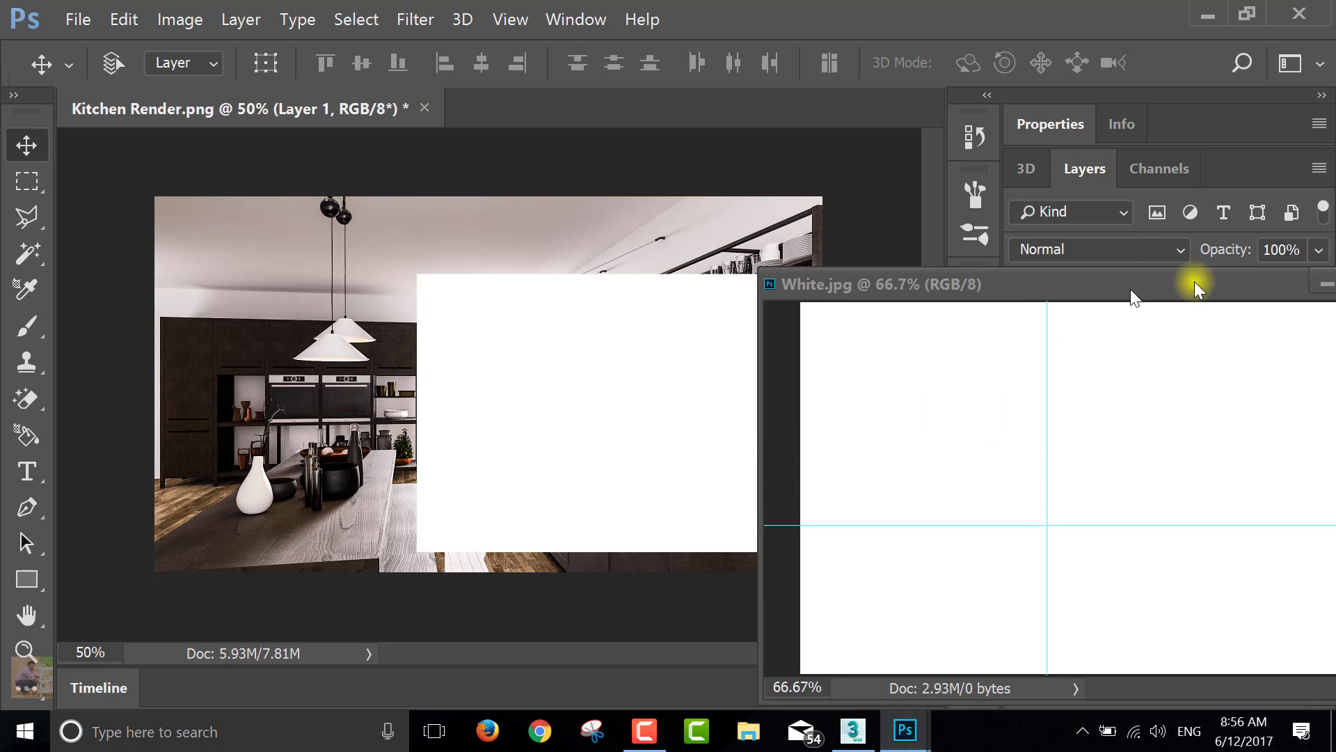
{"action": "left_click", "coordinate": [1327, 291]}
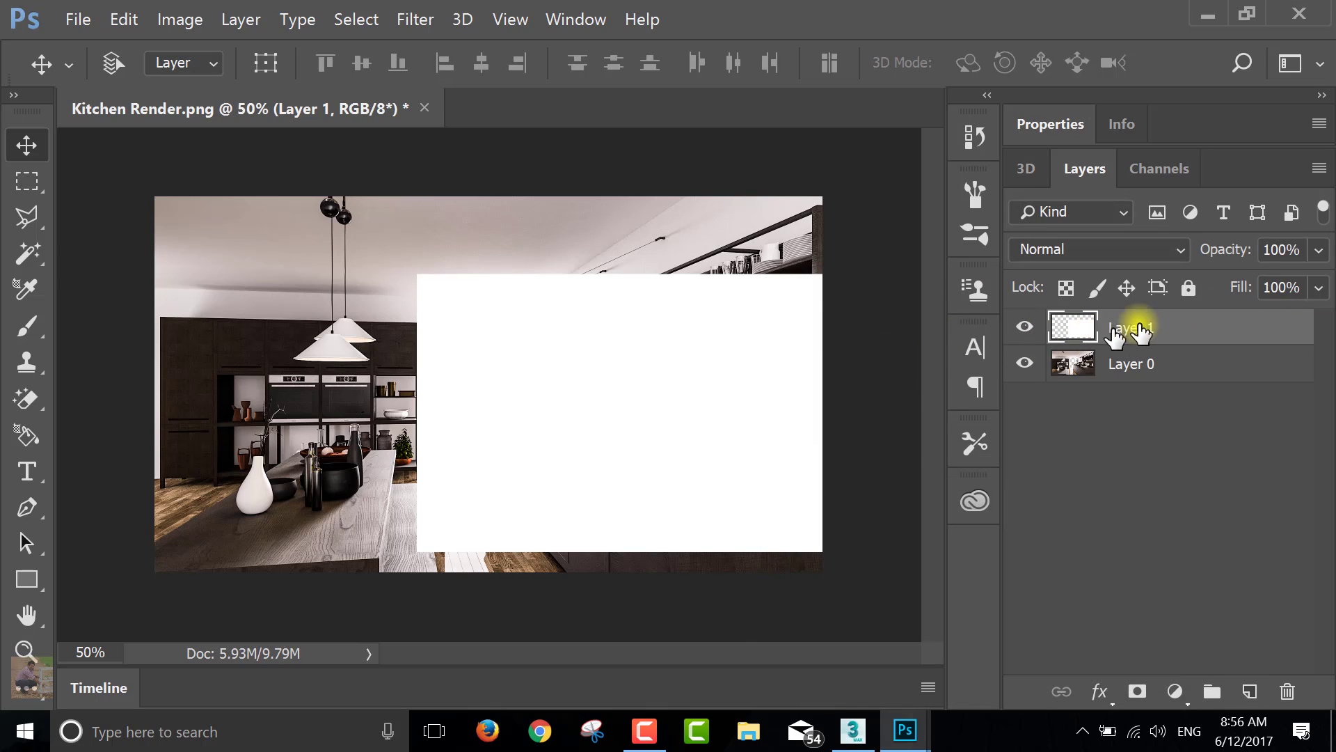
{"action": "left_click_drag", "start_coordinate": [1134, 327], "coordinate": [1158, 369]}
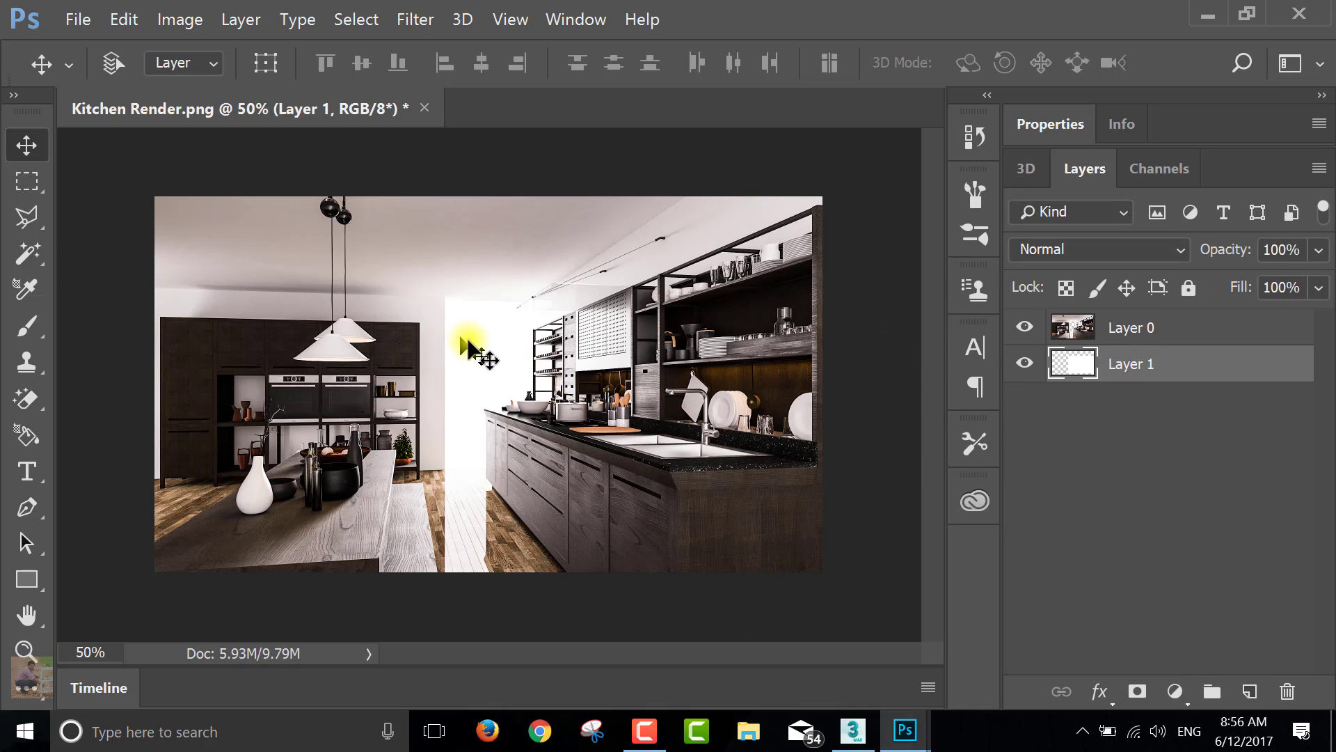
{"action": "left_click_drag", "start_coordinate": [475, 342], "coordinate": [380, 332]}
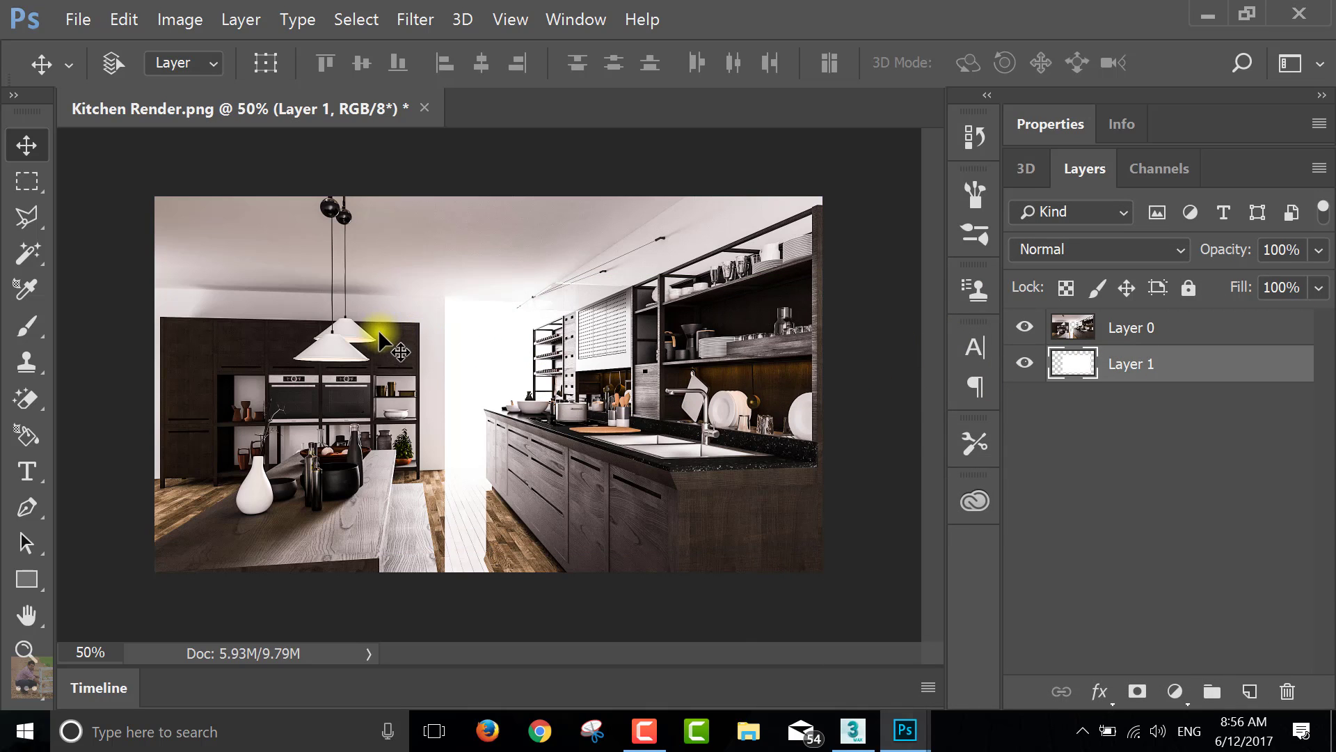
Step: Centre the white fill with Free Transform and merge it with Layer 0
{"action": "key", "text": "ctrl+t"}
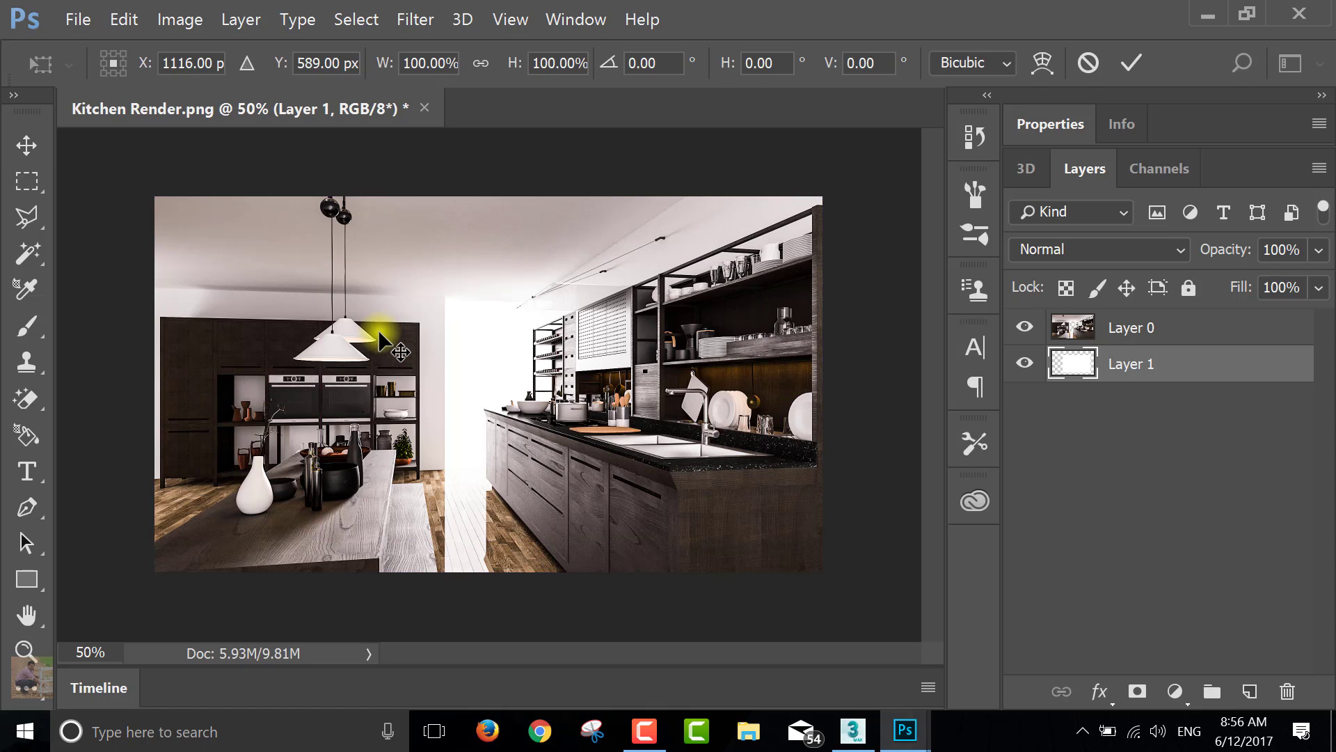
{"action": "left_click_drag", "start_coordinate": [487, 350], "coordinate": [442, 339]}
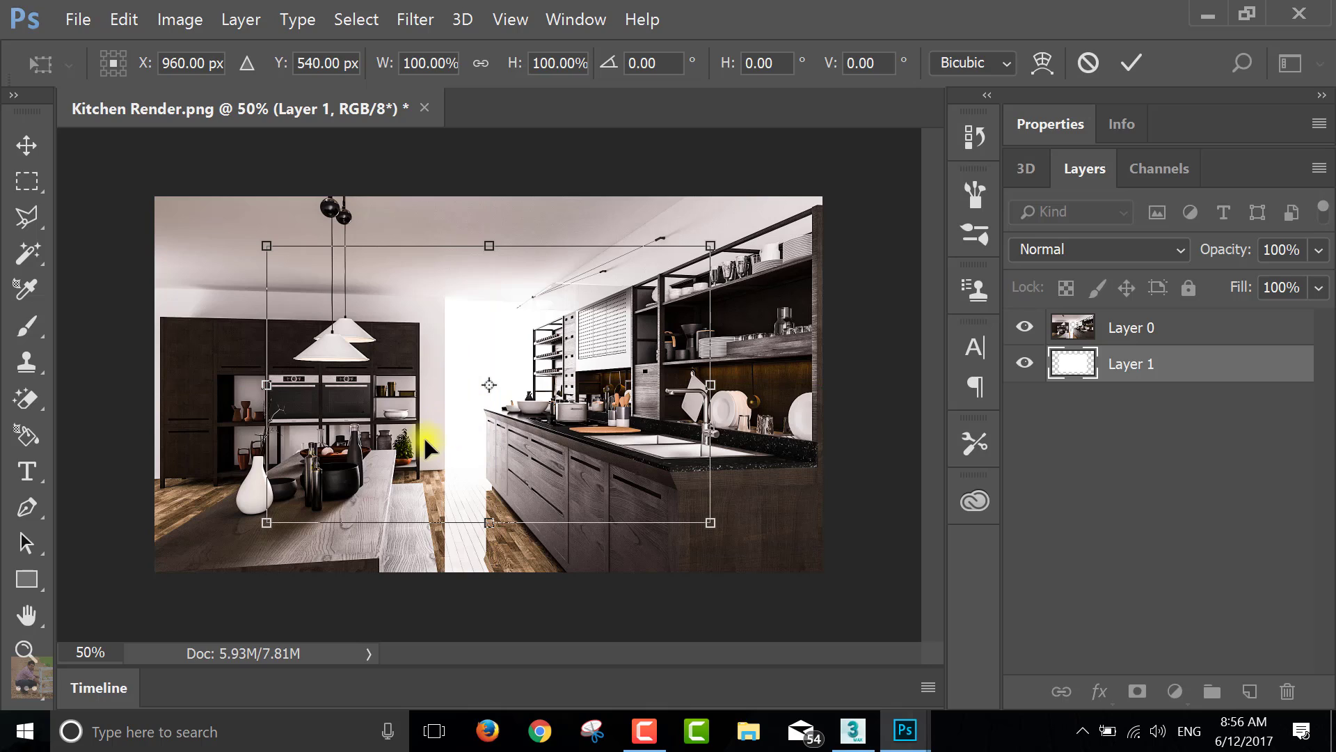
{"action": "left_click", "coordinate": [1132, 62]}
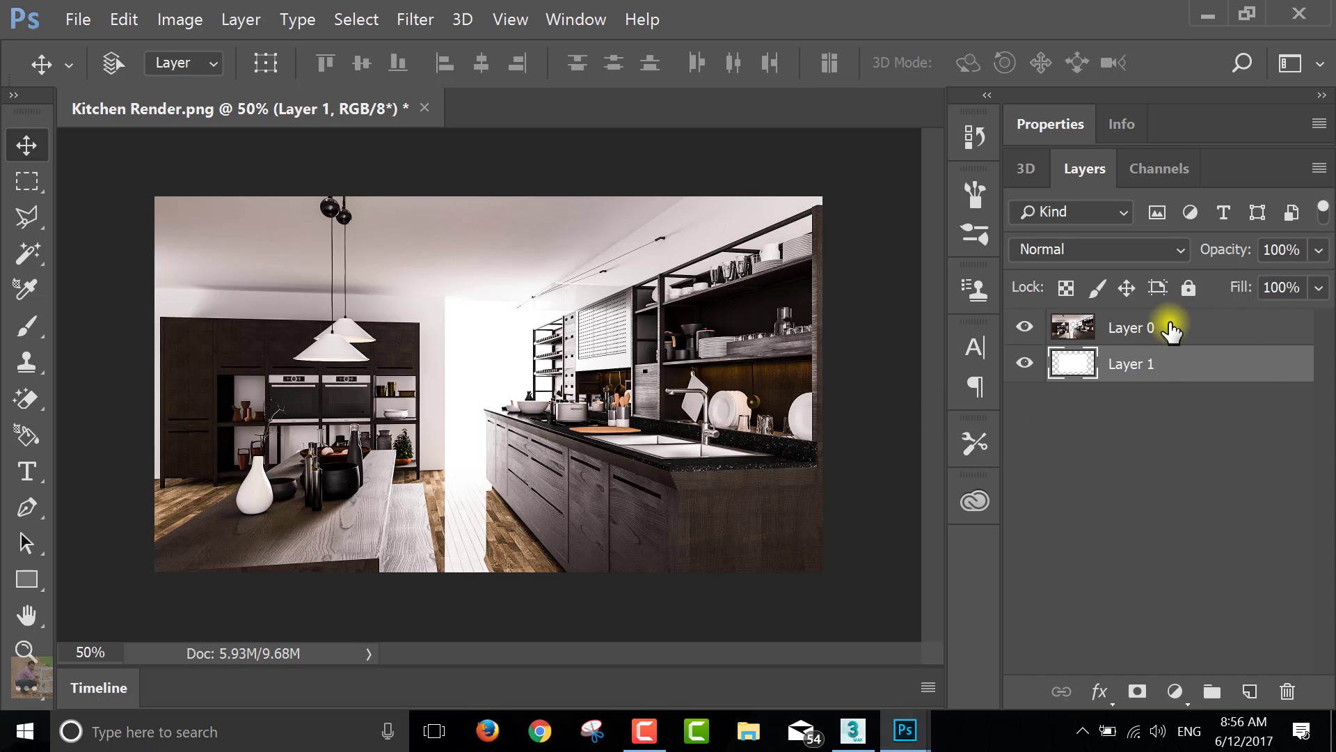
{"action": "left_click", "coordinate": [1149, 340], "text": "shift"}
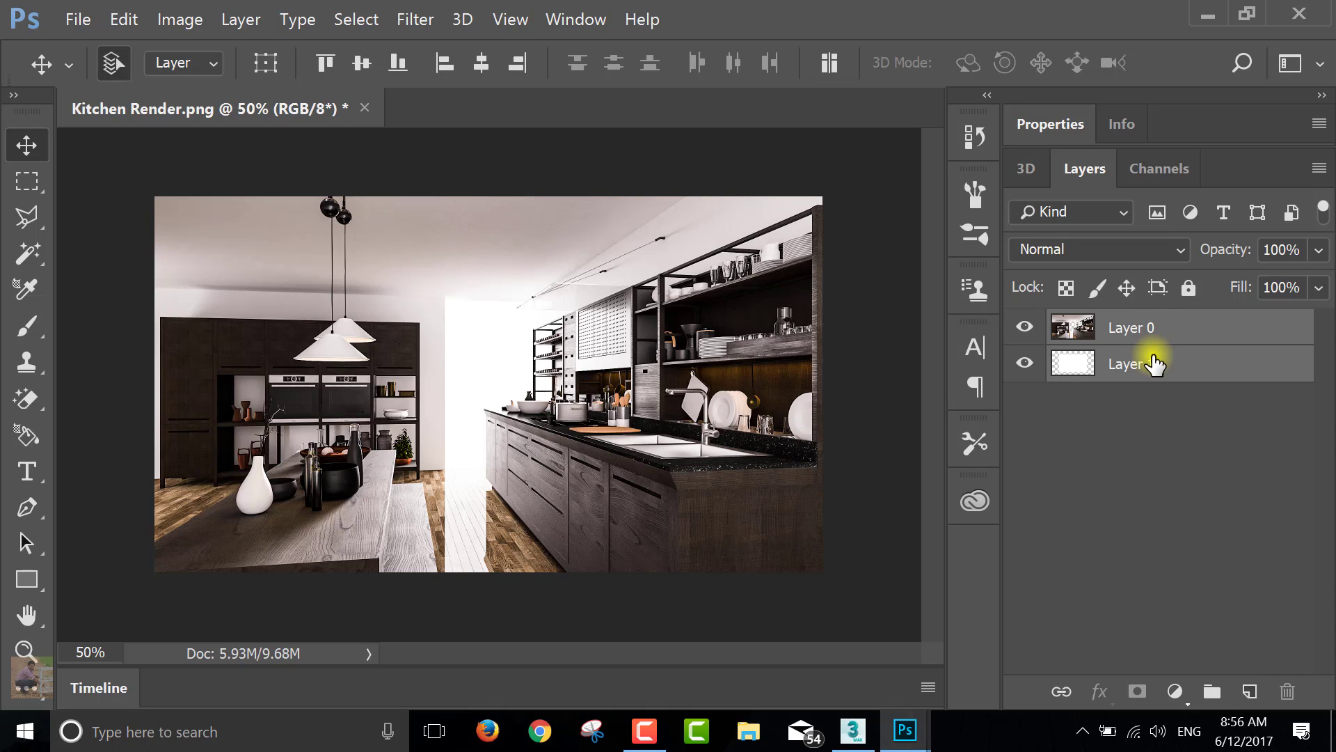
{"action": "key", "text": "ctrl+e"}
{"action": "left_click", "coordinate": [1133, 408]}
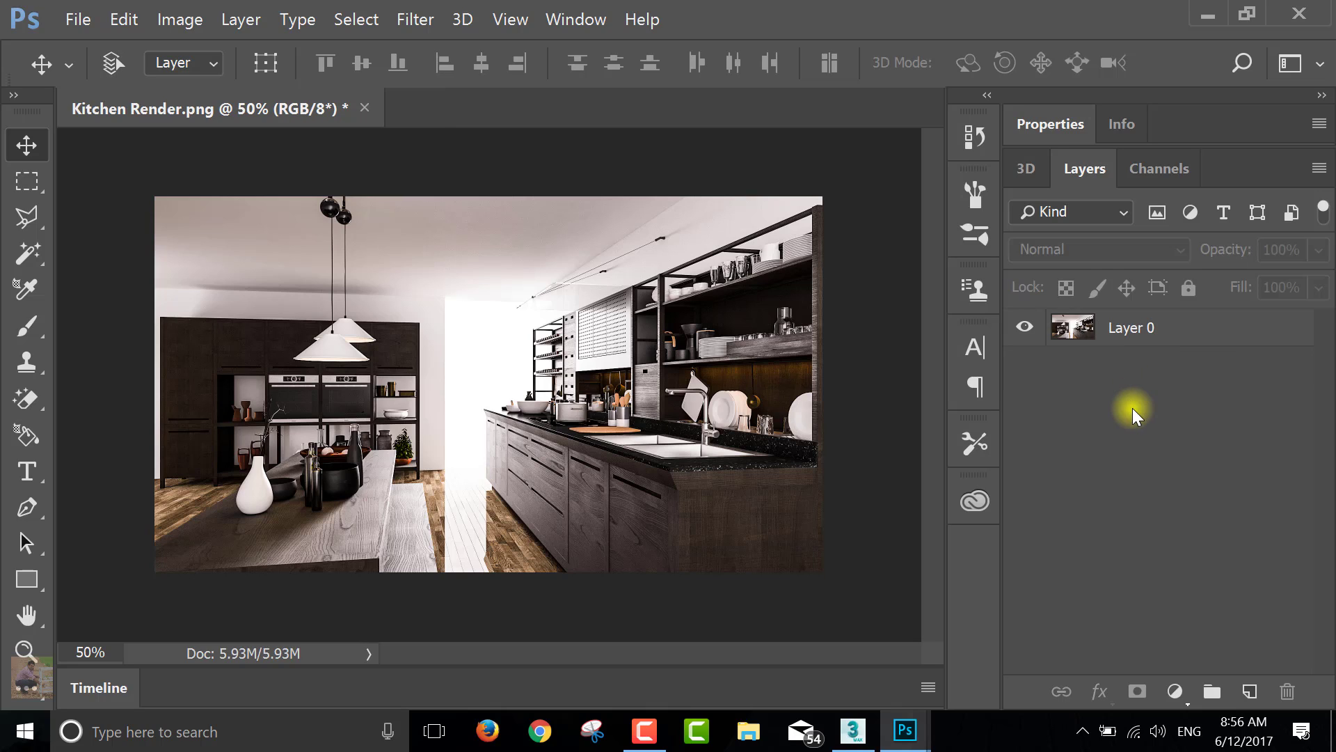
Step: Add a Curves adjustment layer above Layer 0, lifting the midtones and adjusting a shadow point
{"action": "left_click", "coordinate": [1120, 331]}
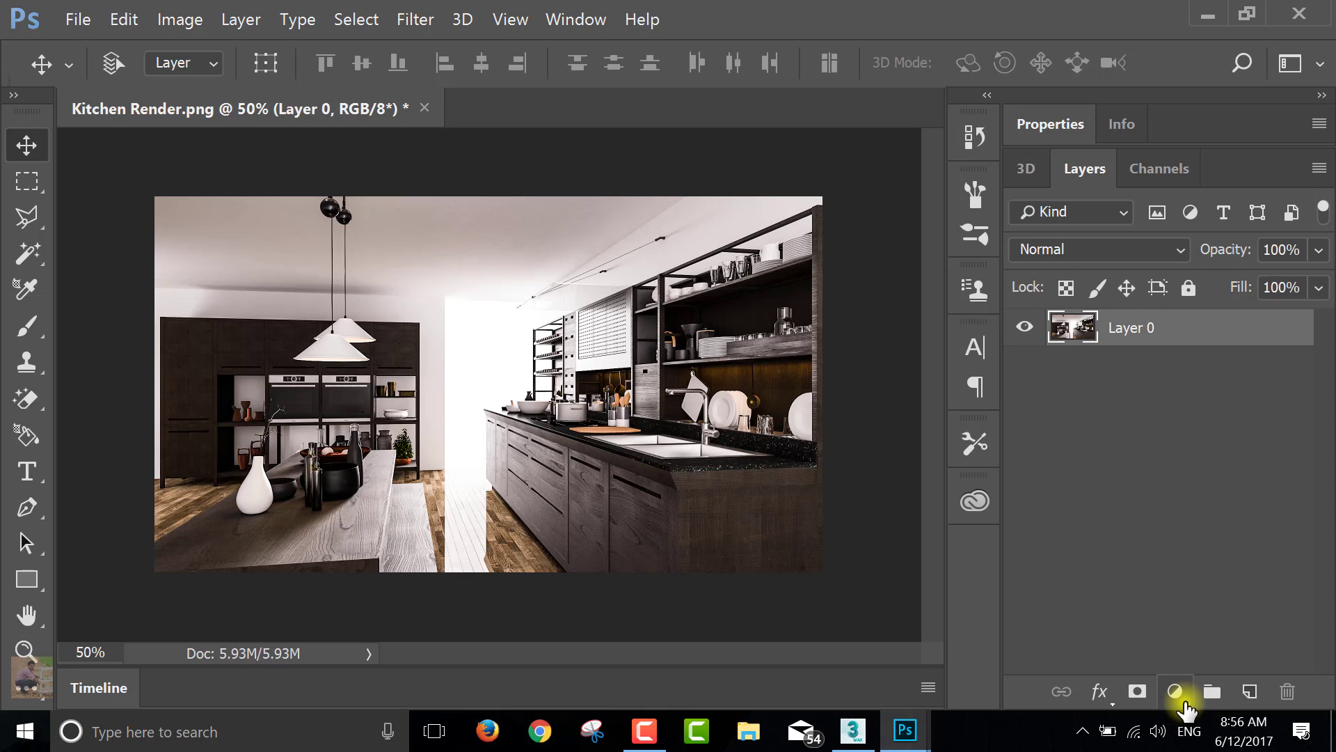
{"action": "left_click", "coordinate": [1175, 692]}
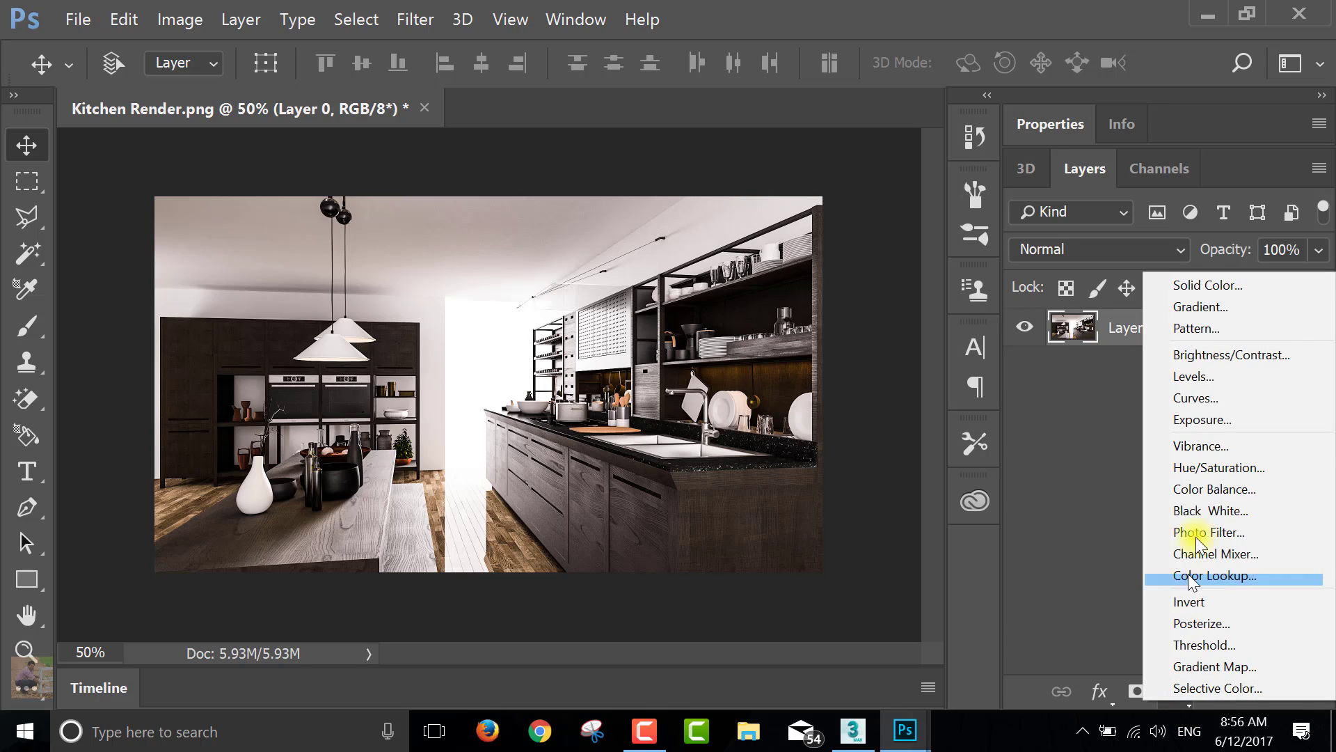
{"action": "left_click", "coordinate": [1200, 400]}
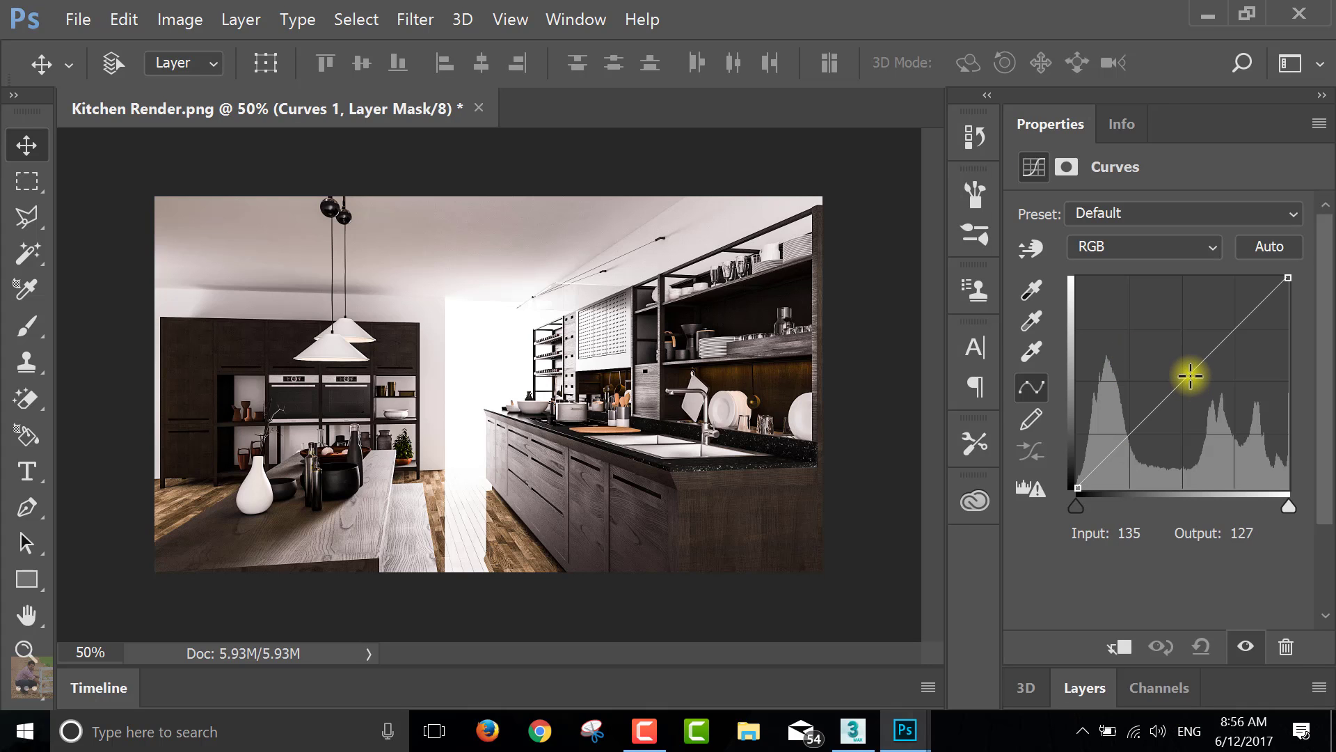
{"action": "mouse_move", "coordinate": [1190, 376]}
{"action": "left_mouse_down"}
{"action": "mouse_move", "coordinate": [1208, 382]}
{"action": "mouse_move", "coordinate": [1142, 391]}
{"action": "mouse_move", "coordinate": [1155, 404]}
{"action": "left_mouse_up"}
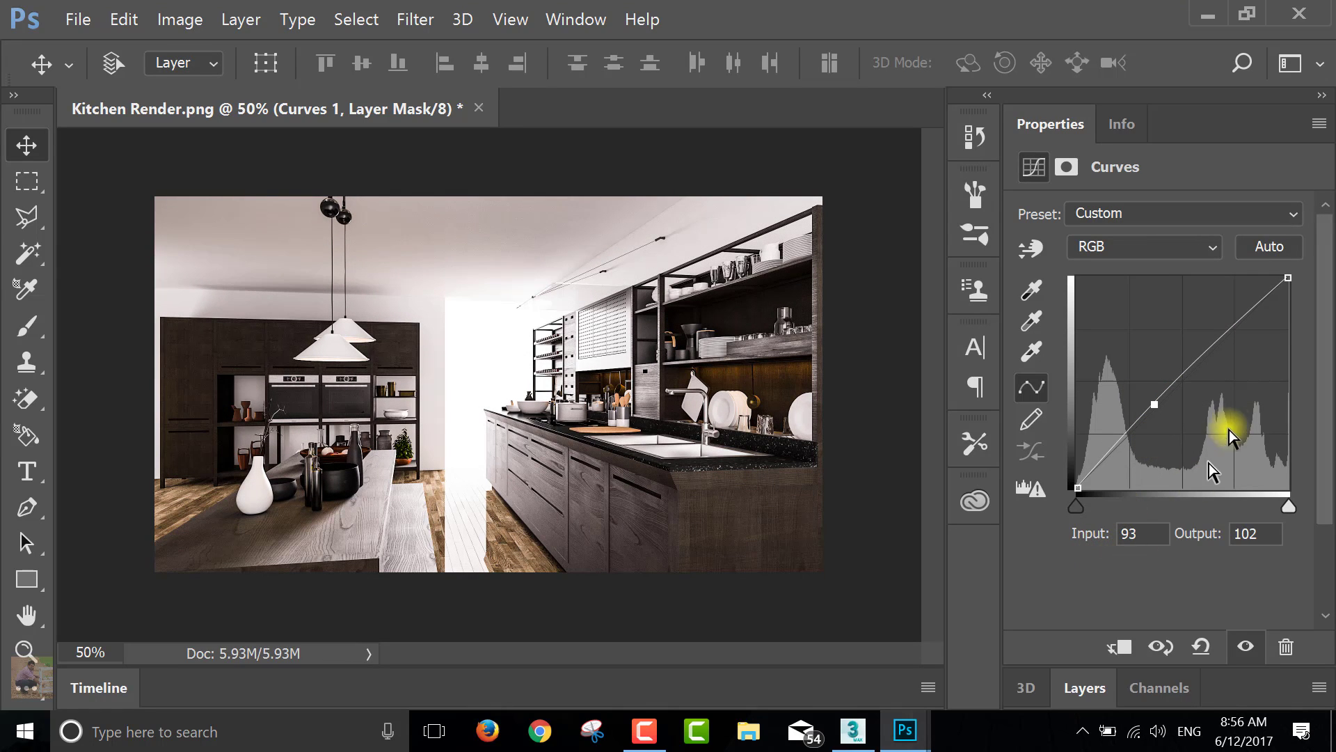
{"action": "mouse_move", "coordinate": [1103, 458]}
{"action": "left_mouse_down"}
{"action": "mouse_move", "coordinate": [1091, 452]}
{"action": "mouse_move", "coordinate": [1097, 462]}
{"action": "left_mouse_up"}
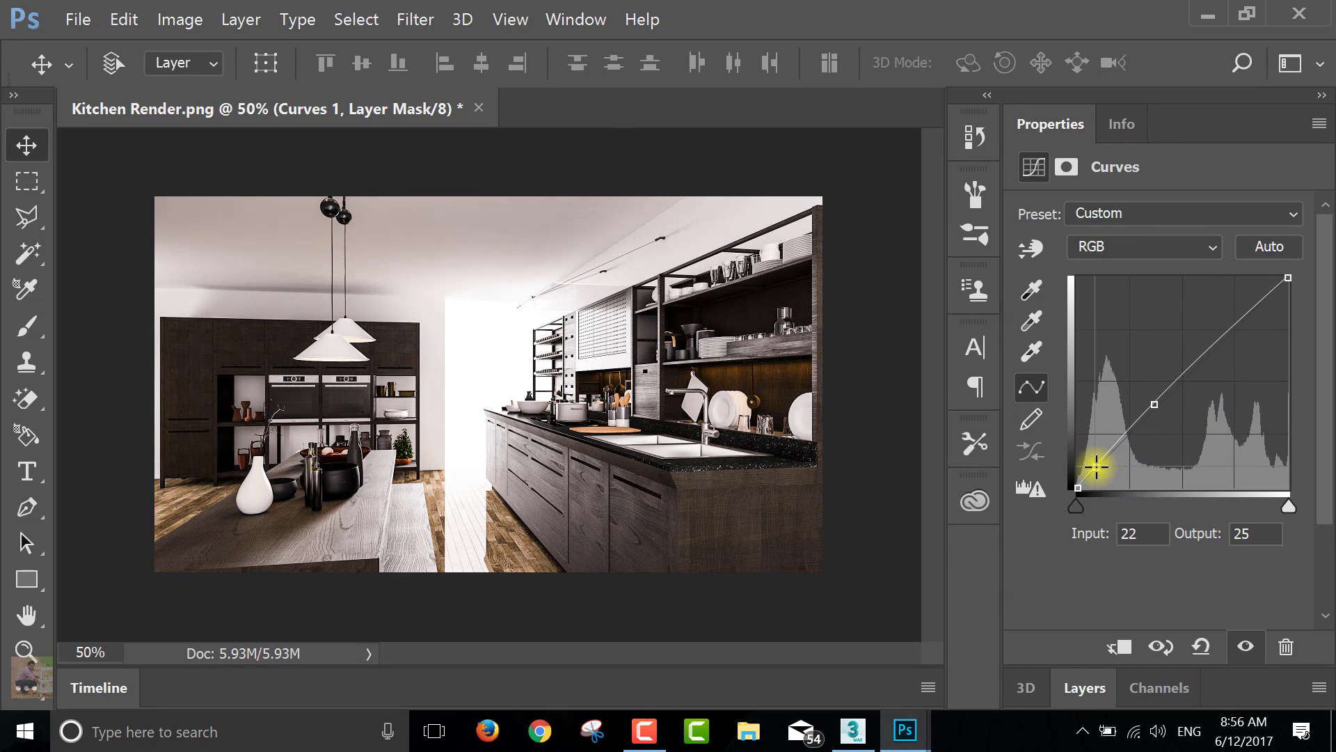
{"action": "left_click", "coordinate": [1086, 687]}
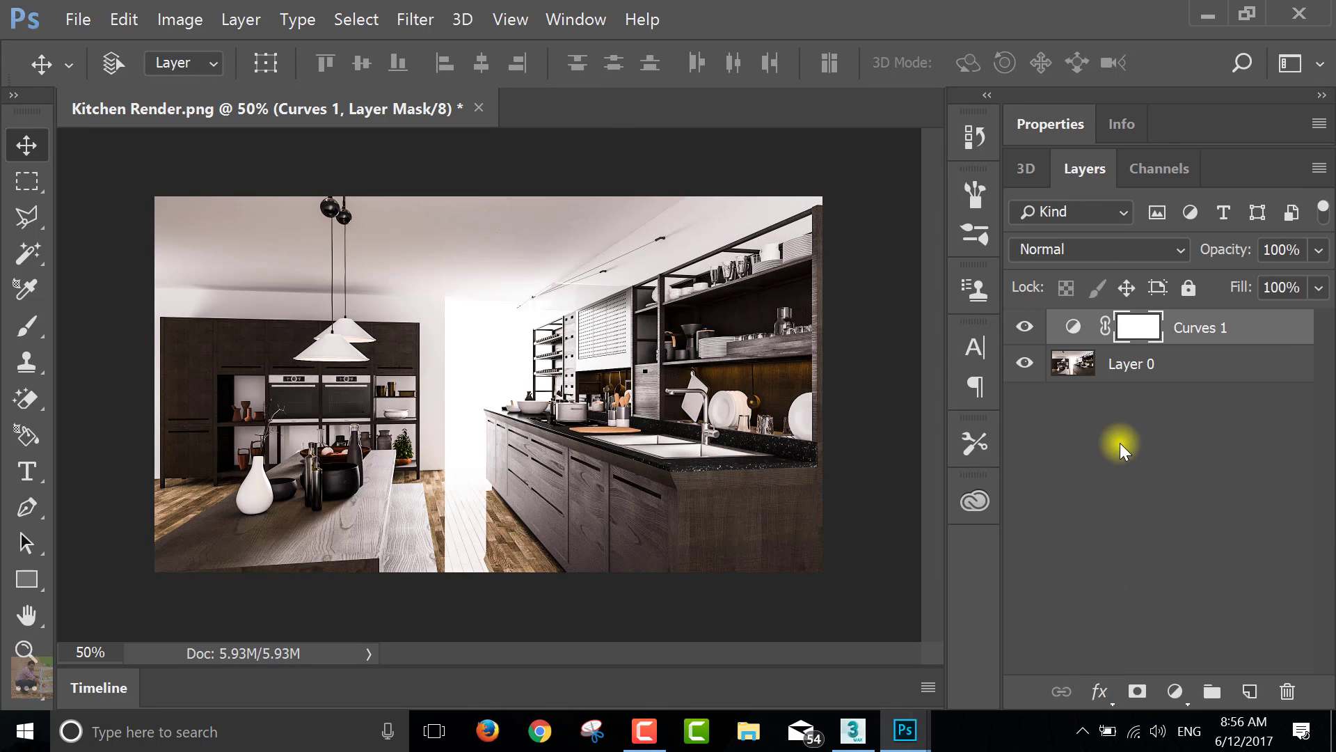
Step: Add a Color Balance layer with midtones Cyan-Red -3, Magenta-Green -3, Yellow-Blue -8
{"action": "left_click", "coordinate": [1175, 692]}
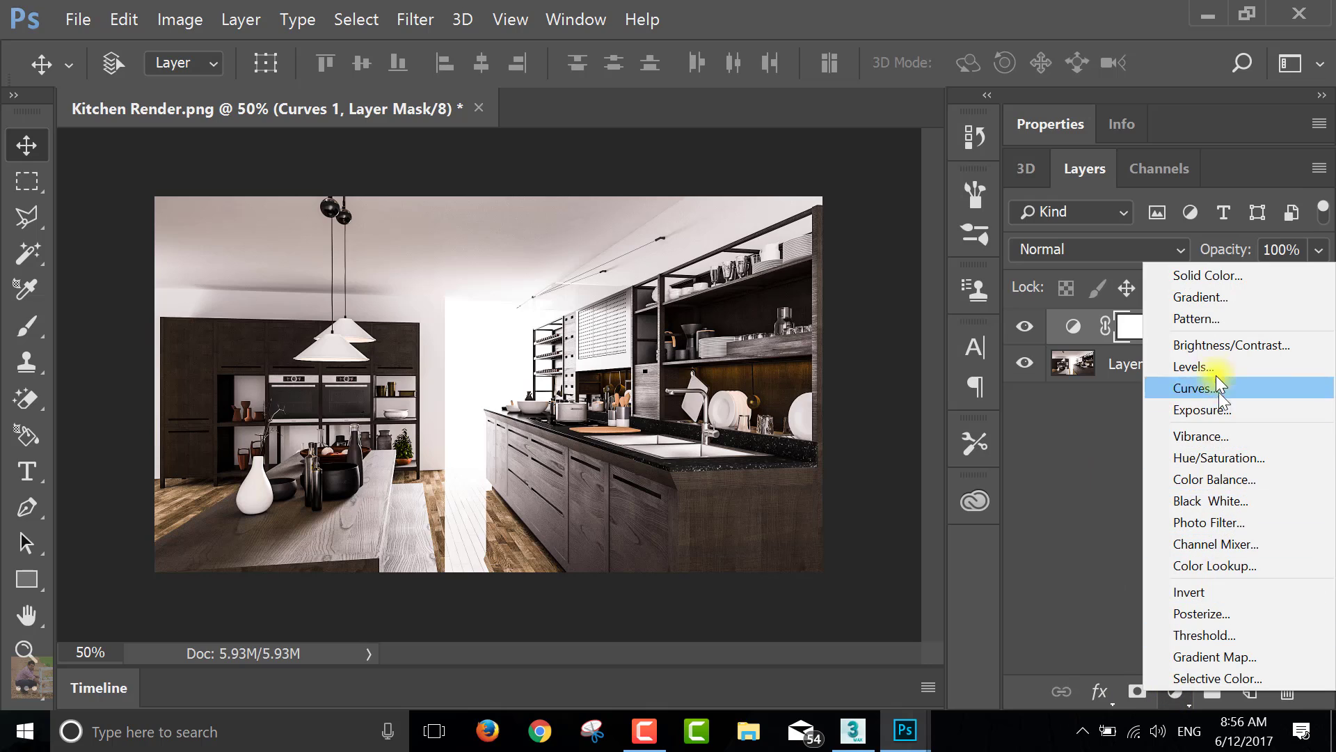
{"action": "left_click", "coordinate": [1193, 479]}
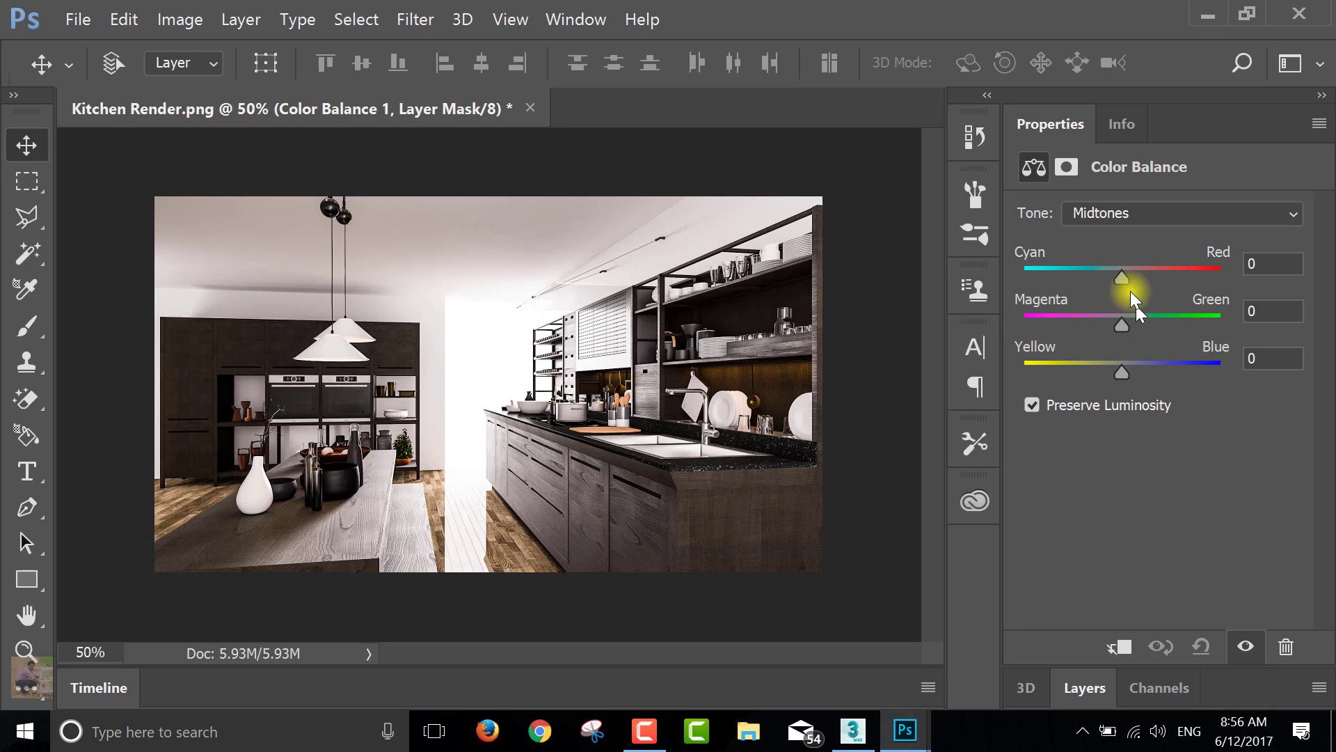
{"action": "left_click_drag", "start_coordinate": [1121, 277], "coordinate": [1150, 278]}
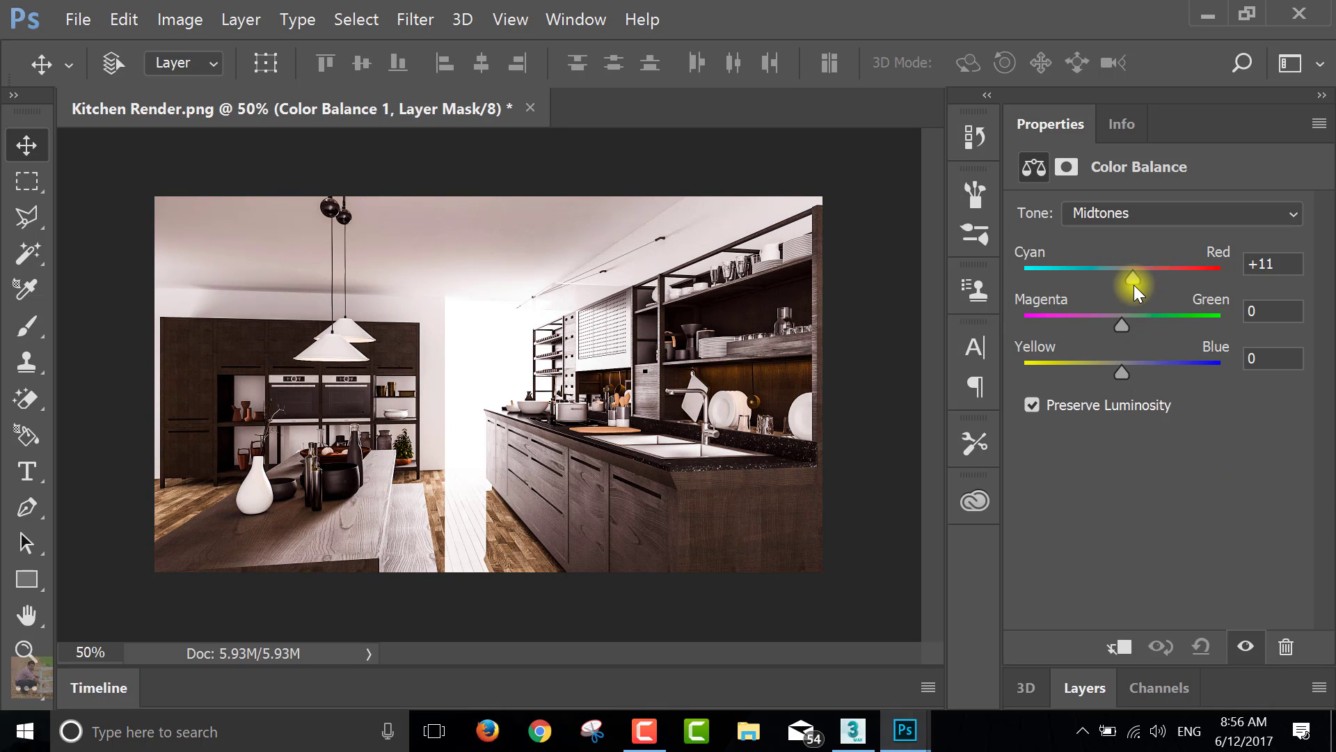
{"action": "left_click_drag", "start_coordinate": [1122, 328], "coordinate": [1107, 328]}
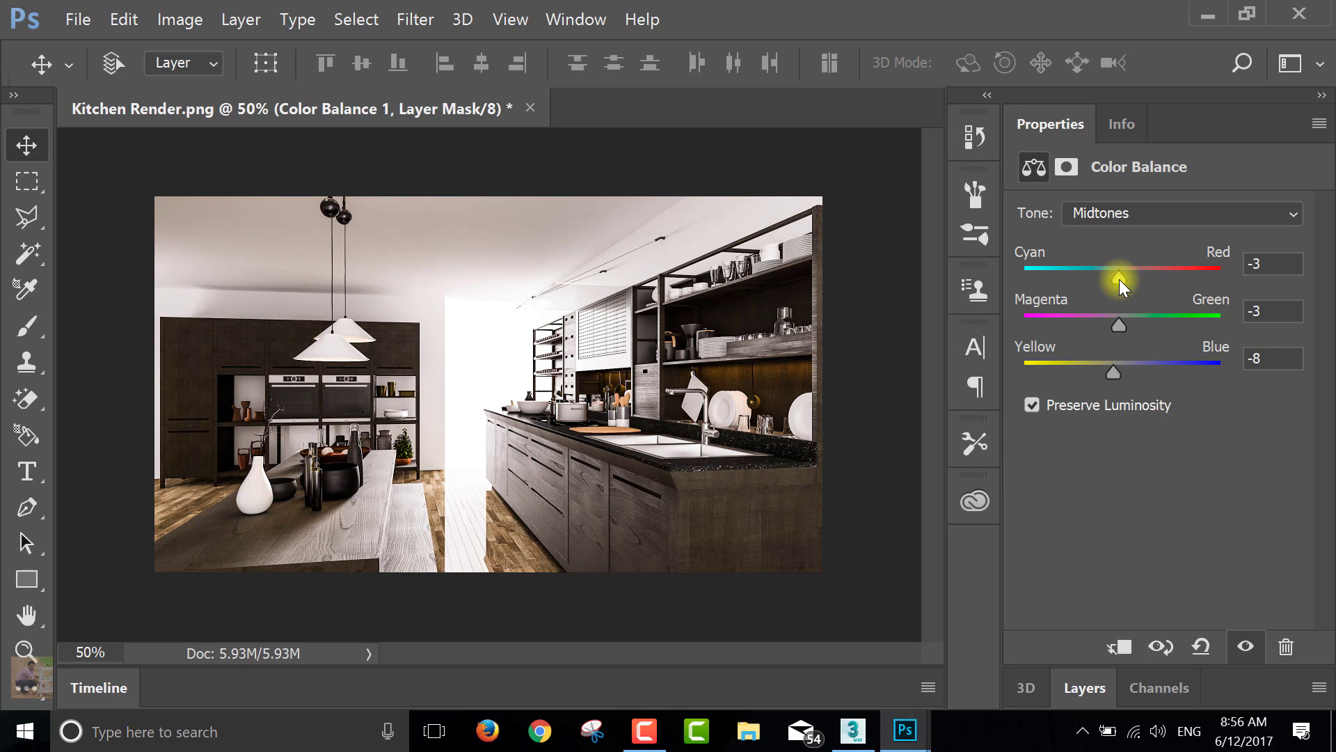
{"action": "left_click", "coordinate": [1086, 686]}
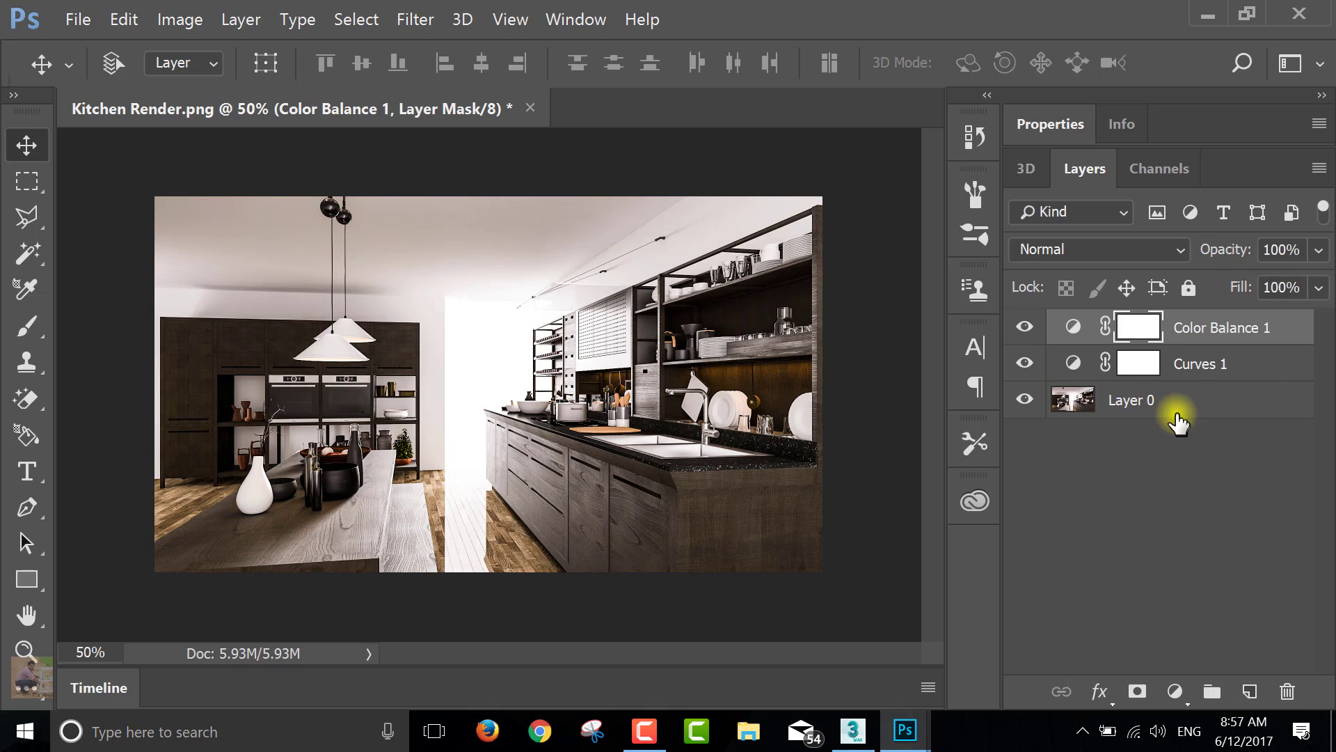
{"action": "left_click", "coordinate": [1145, 465]}
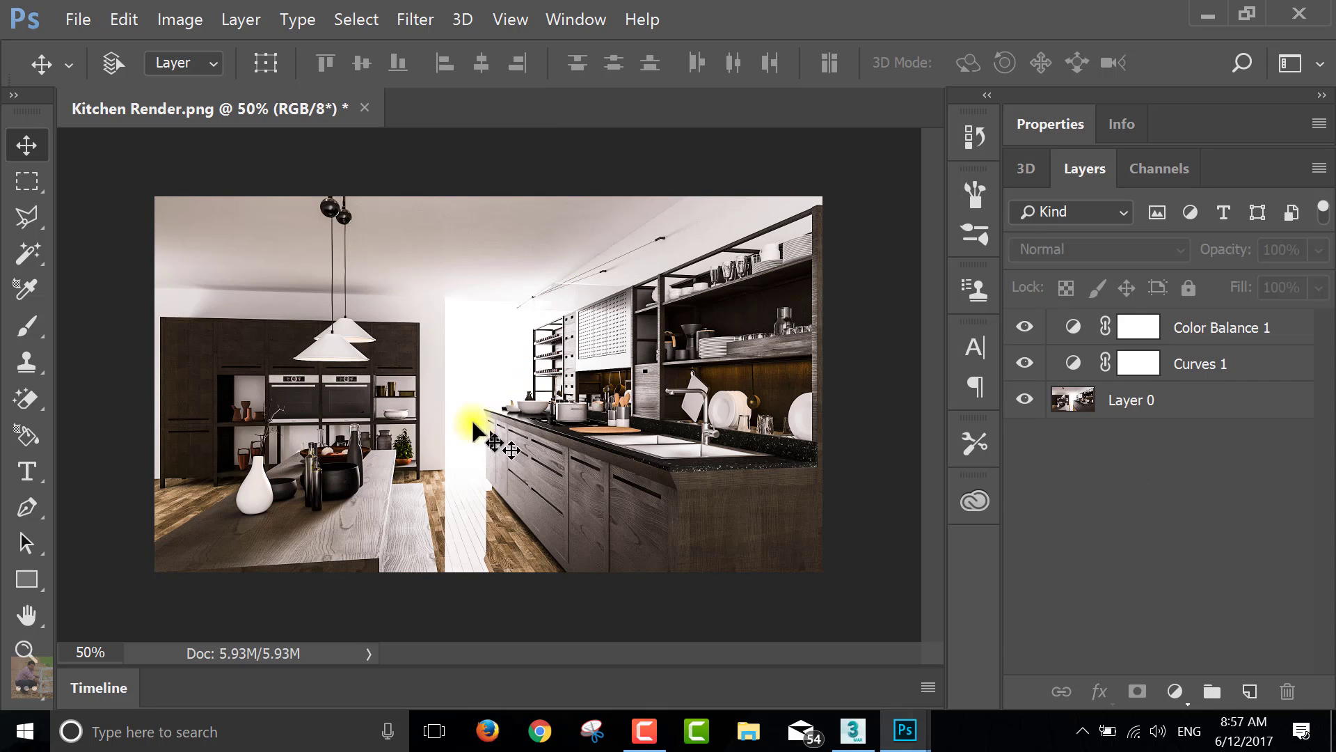
Step: Save the image to the Desktop as Kitchen Render.jpg at JPEG quality 12 (Maximum)
{"action": "left_click", "coordinate": [76, 20]}
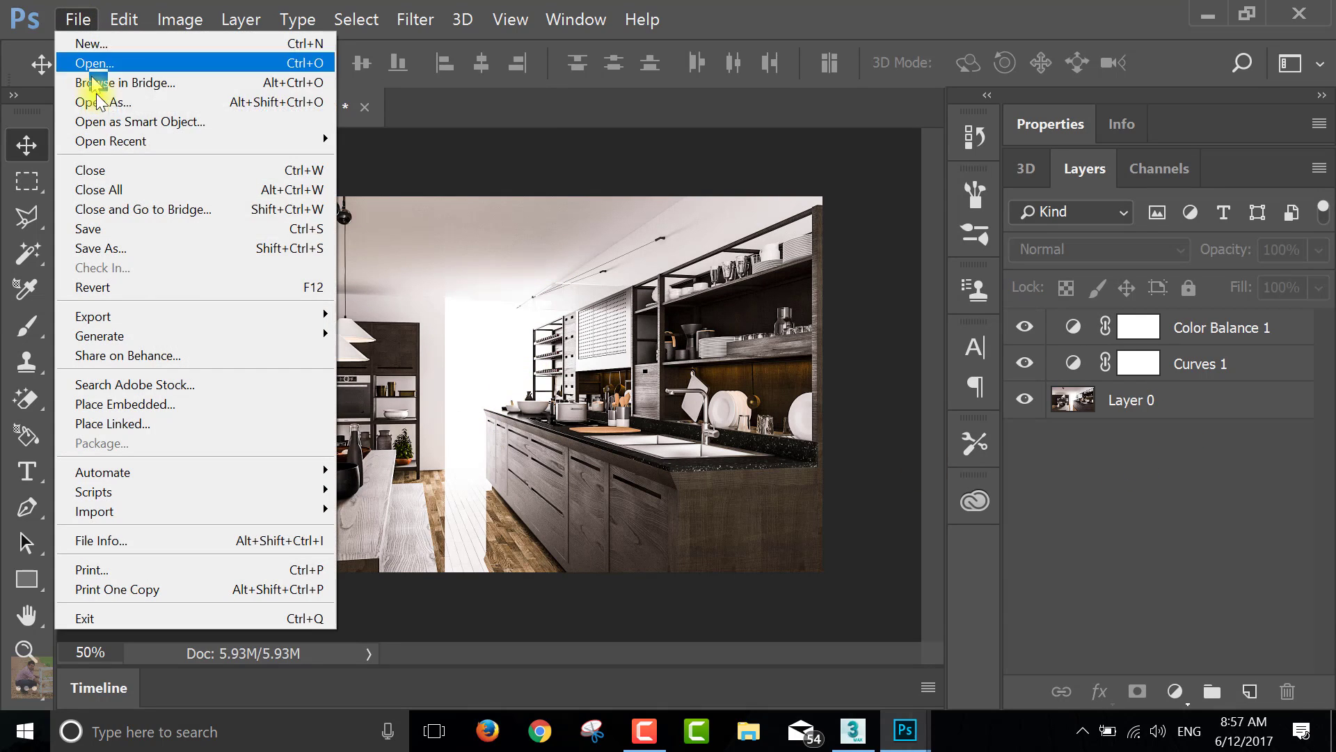
{"action": "left_click", "coordinate": [119, 249]}
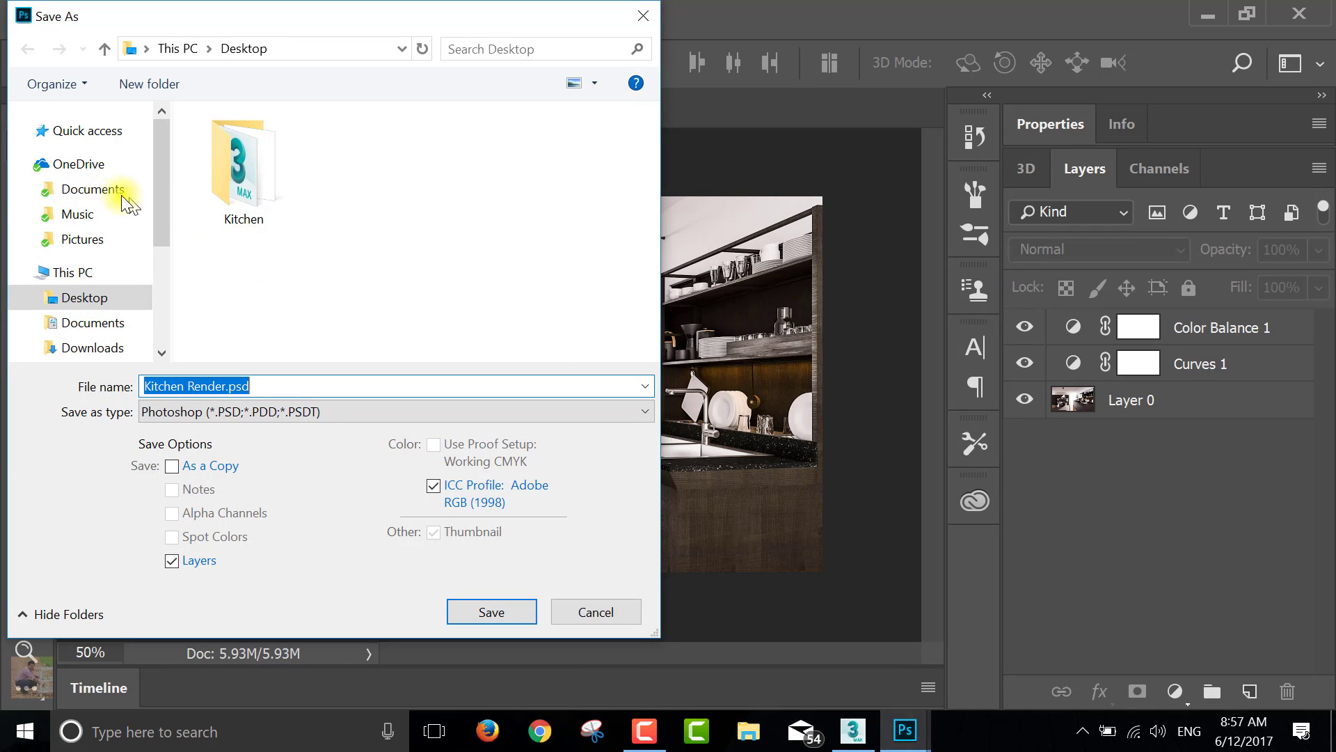
{"action": "left_click", "coordinate": [160, 341]}
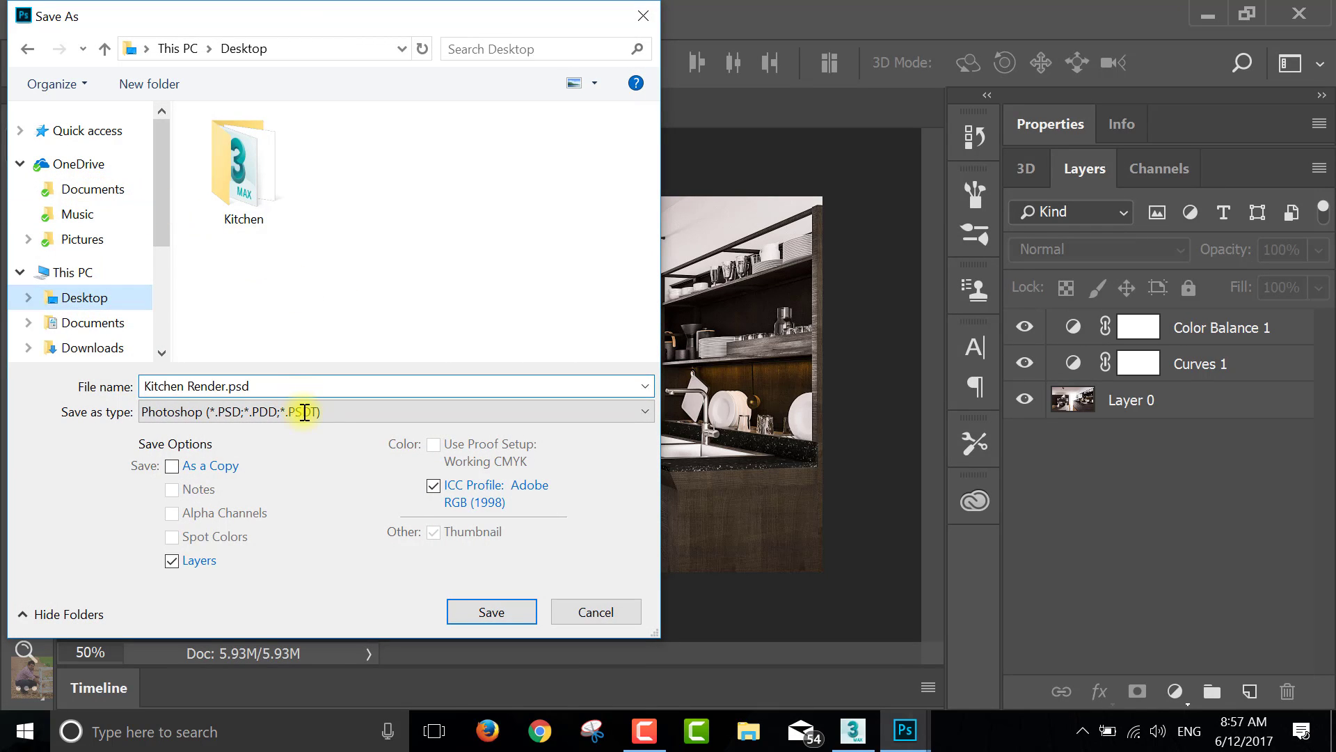
{"action": "left_click", "coordinate": [305, 419]}
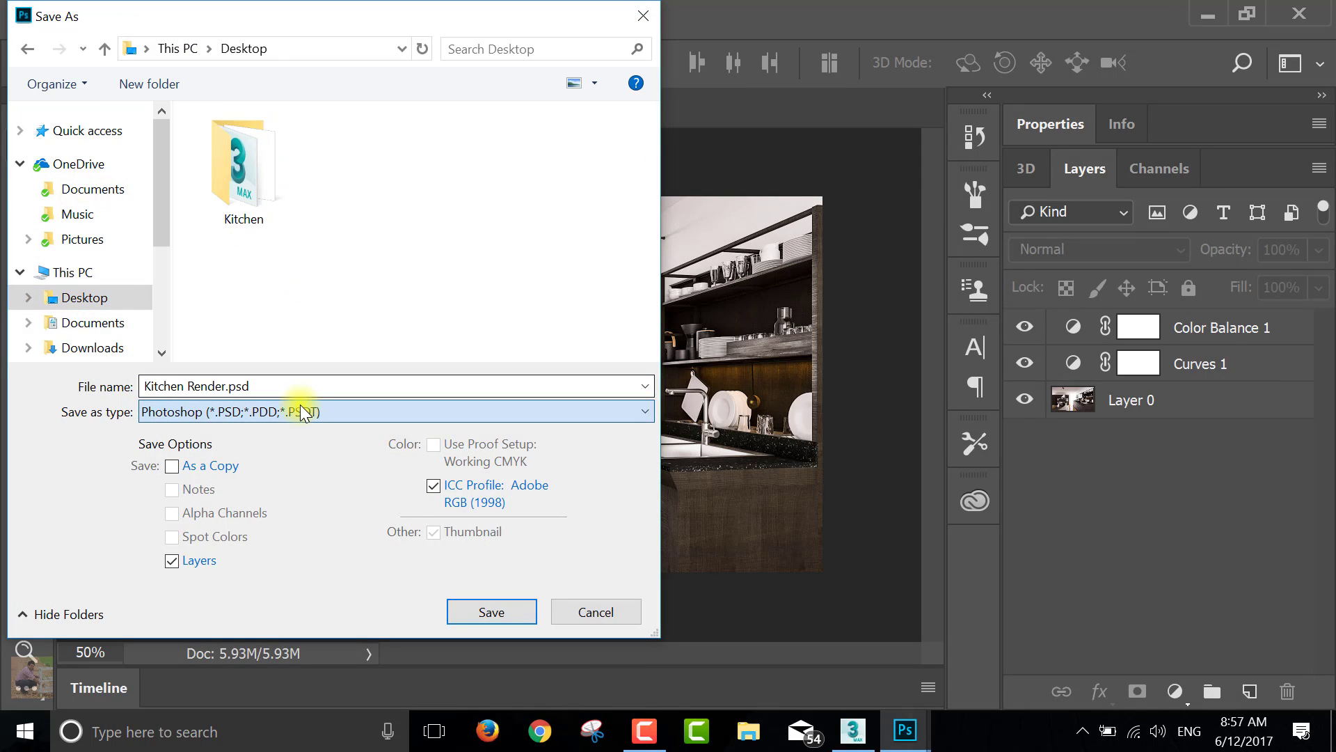
{"action": "left_click", "coordinate": [305, 412]}
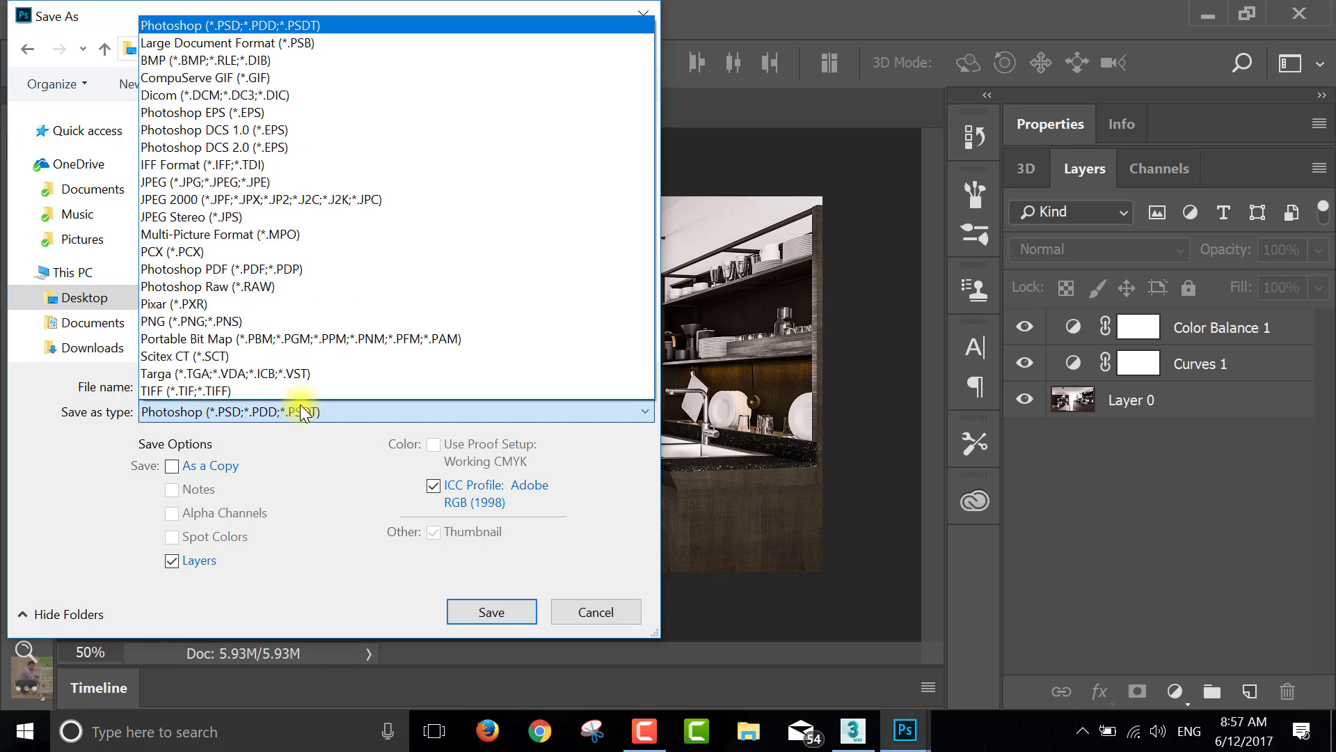
{"action": "left_click", "coordinate": [262, 191]}
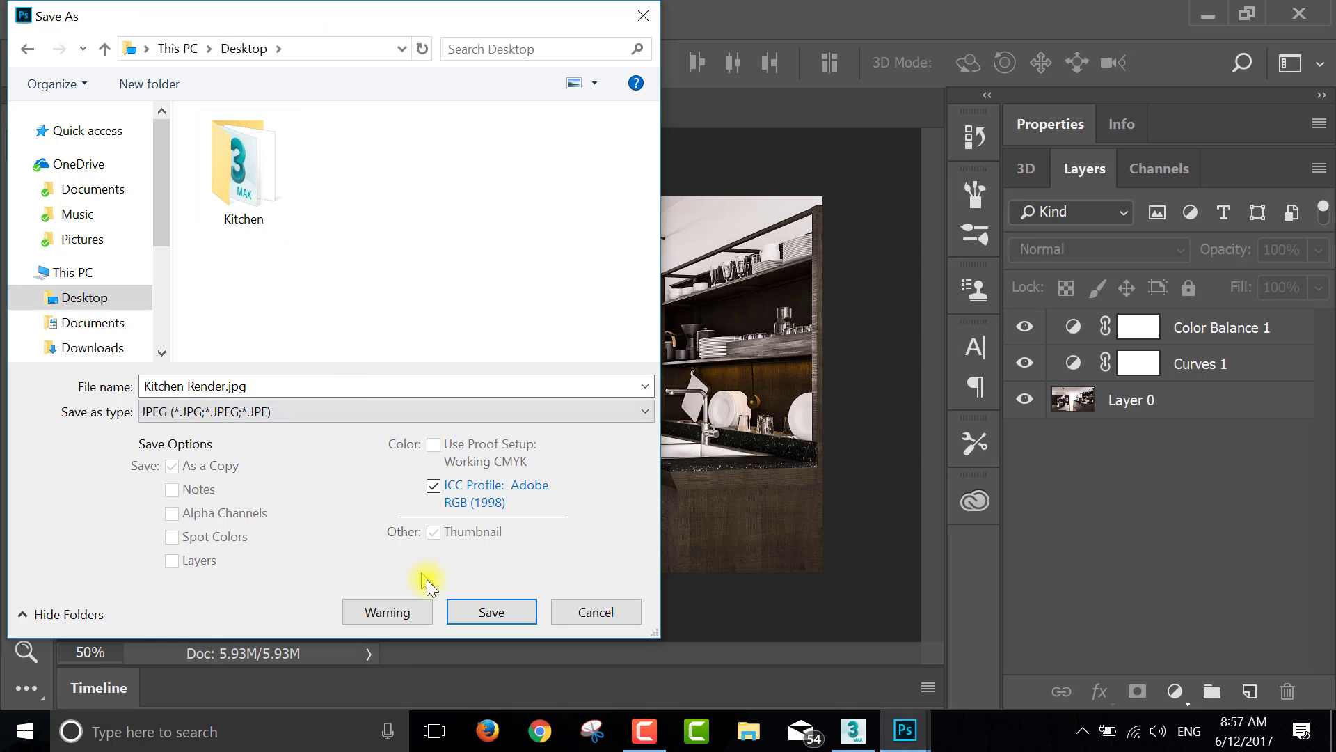
{"action": "left_click", "coordinate": [477, 610]}
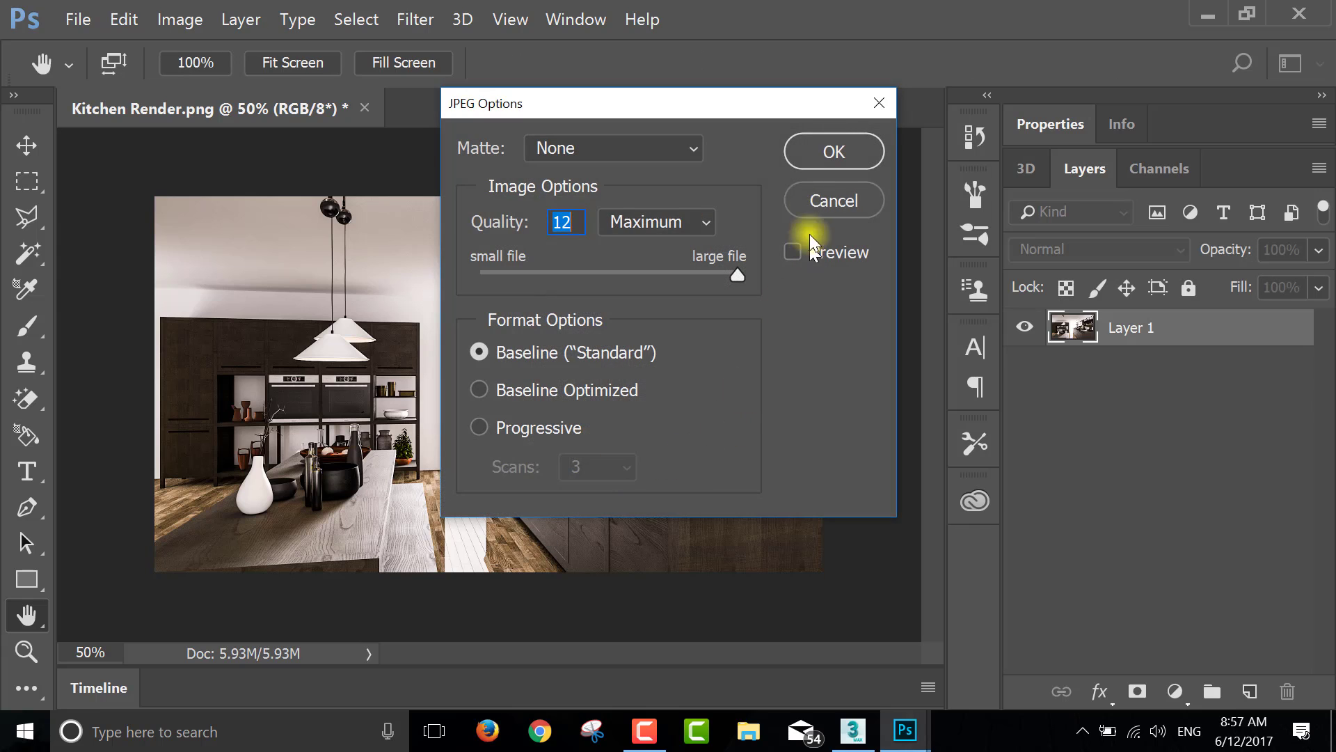
{"action": "left_click", "coordinate": [810, 161]}
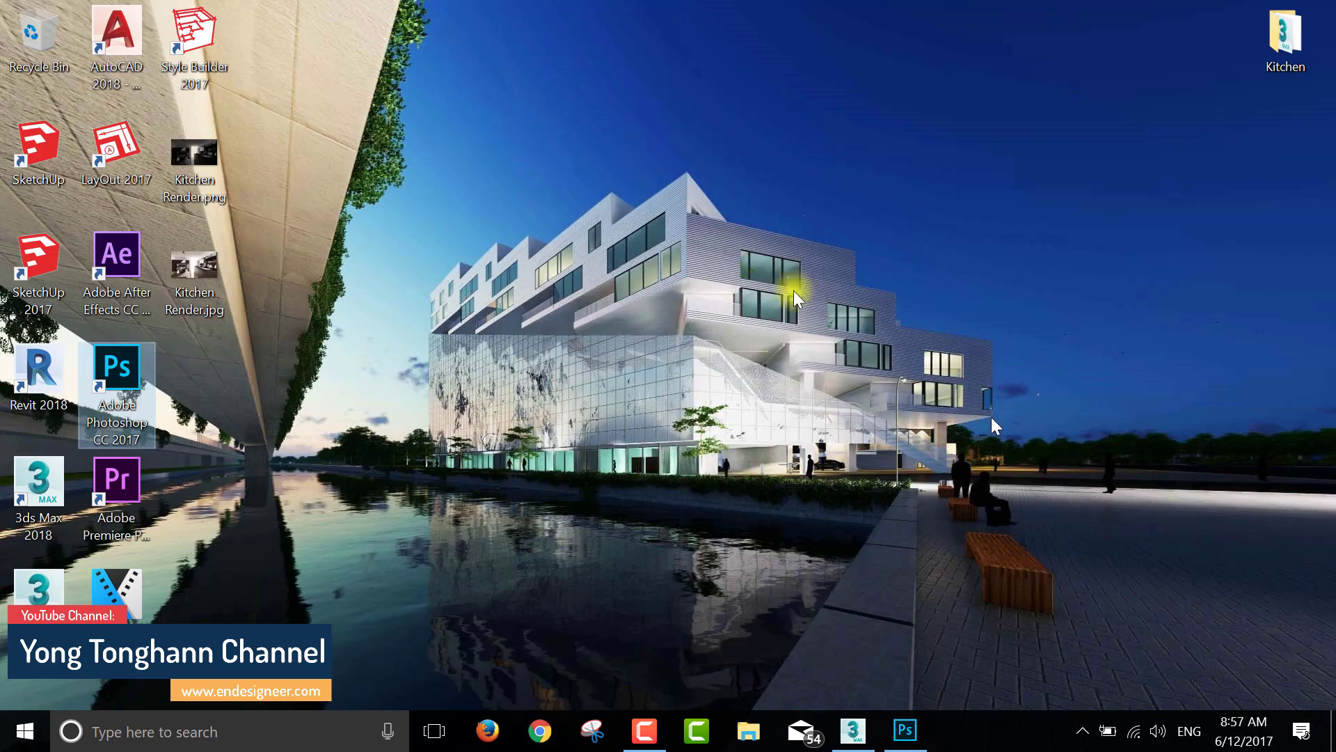
Step: Refresh the desktop and view Kitchen Render.jpg full-screen in Windows Photos
{"action": "right_click", "coordinate": [666, 216]}
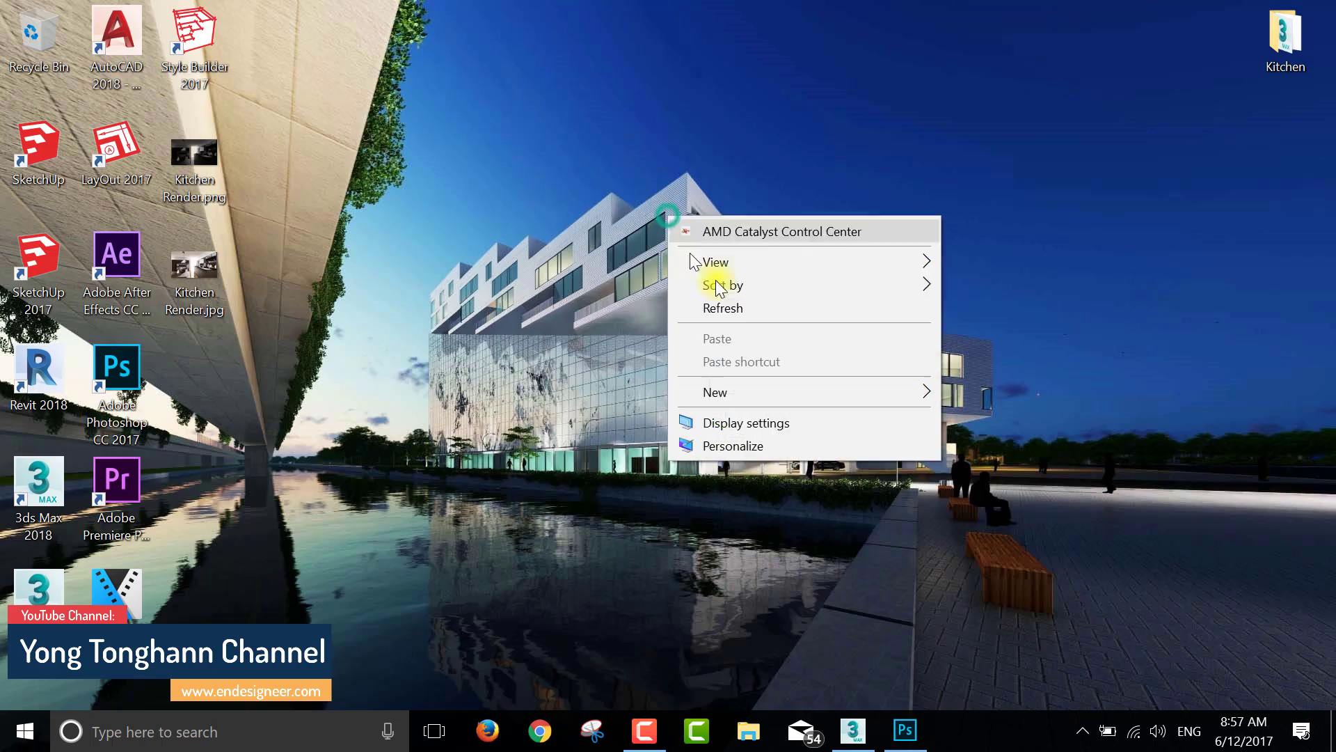
{"action": "left_click", "coordinate": [746, 307]}
{"action": "double_click", "coordinate": [189, 269]}
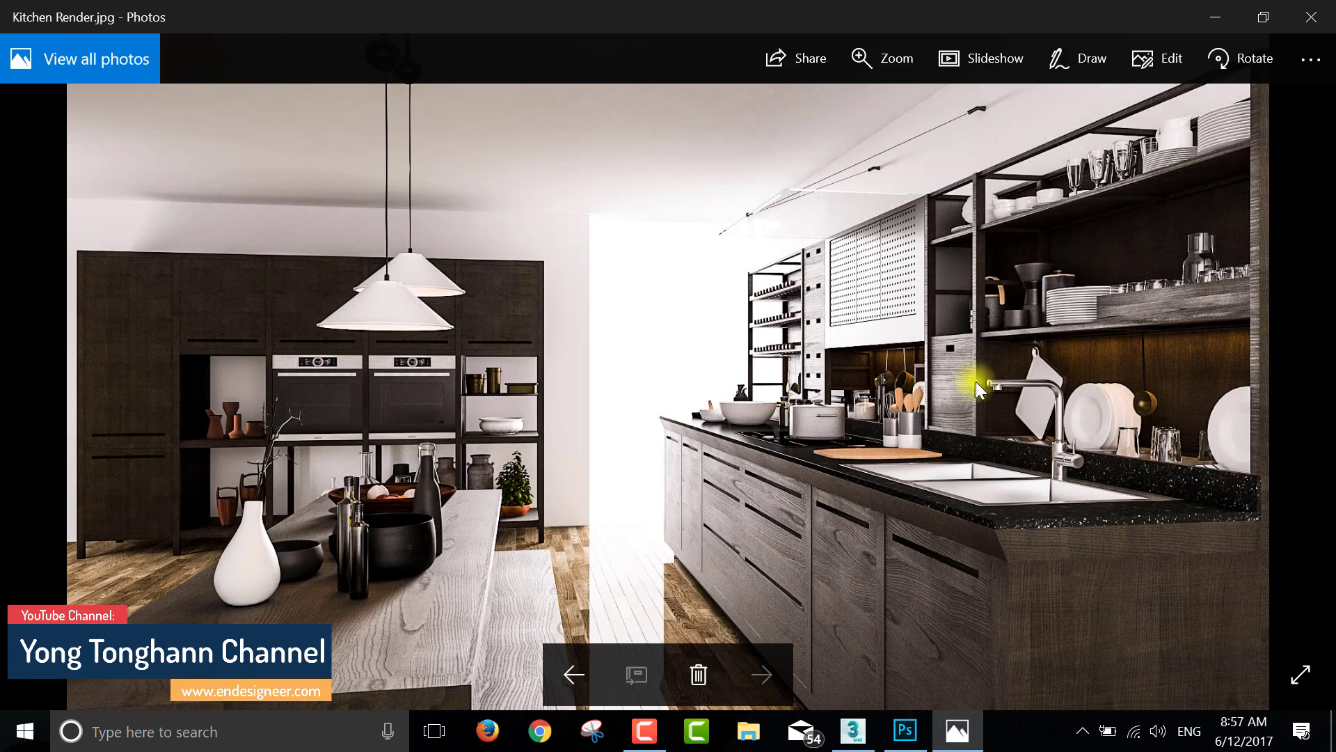
{"action": "left_click", "coordinate": [1298, 672]}
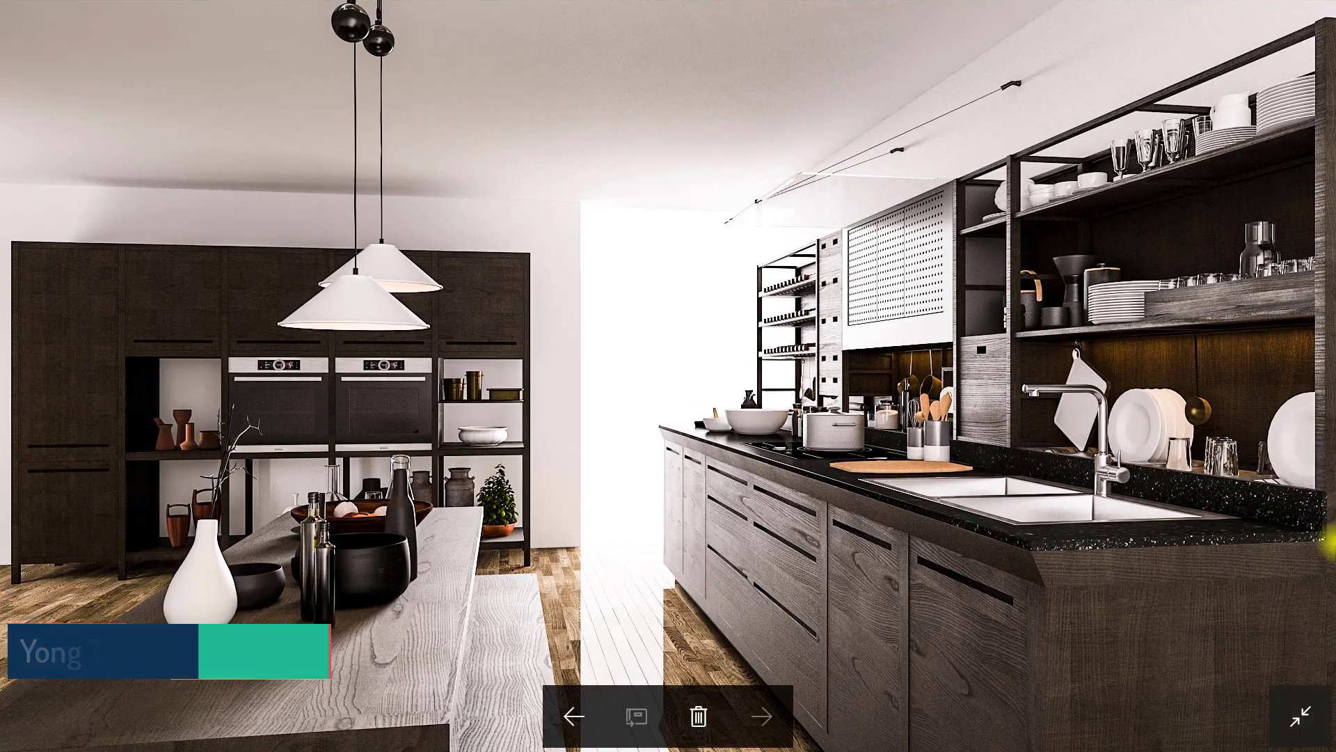